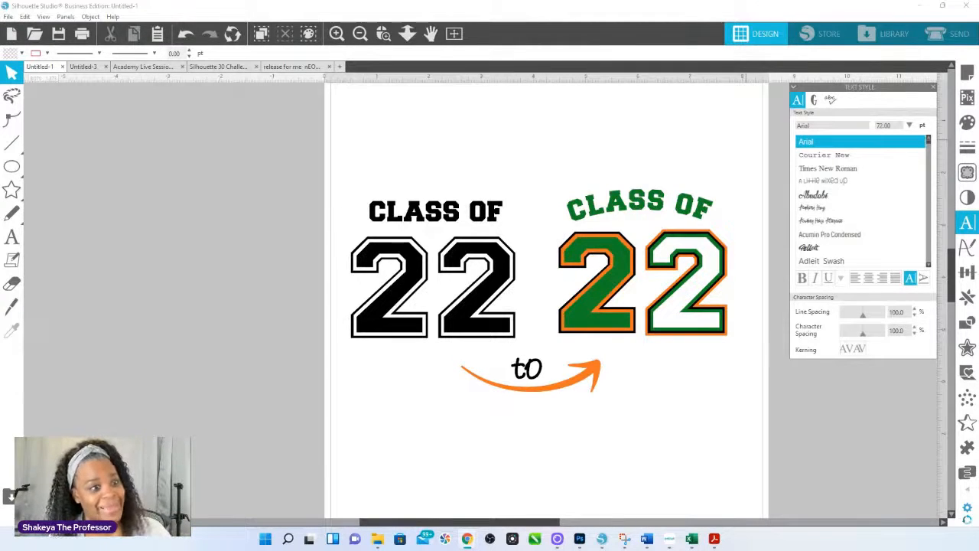
# Place a copy of the black CLASS OF 22 design in the empty area to the left of the page
pyautogui.moveTo(459, 307); pyautogui.dragTo(445, 277)
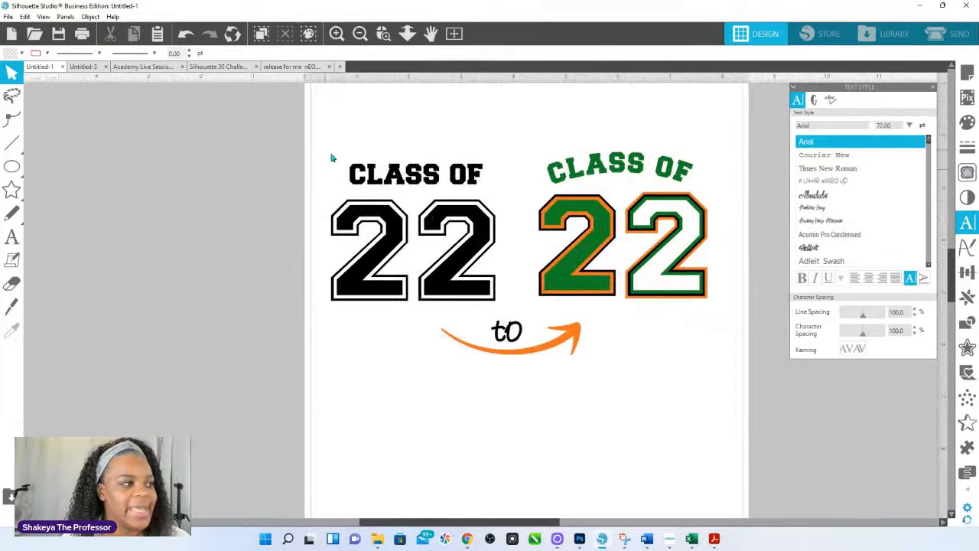
pyautogui.moveTo(325, 151); pyautogui.dragTo(481, 296)
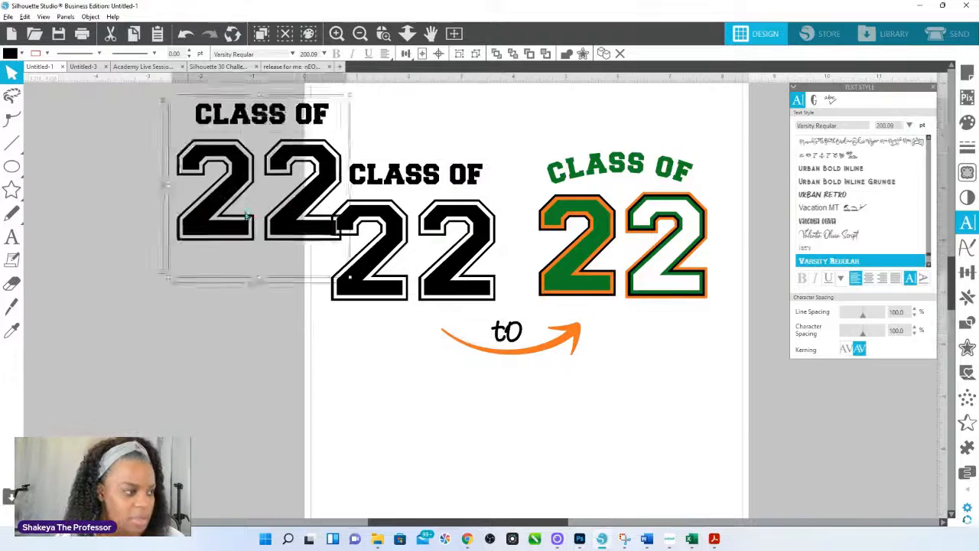
pyautogui.hscroll(-3, 258, 280)
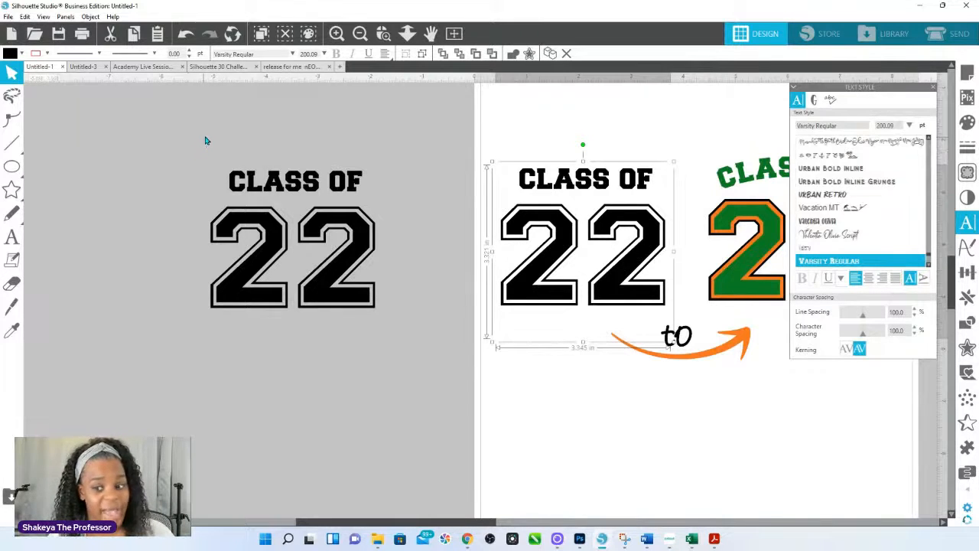
# Change the font of both text lines in the copied design to College Block
pyautogui.click(352, 305)
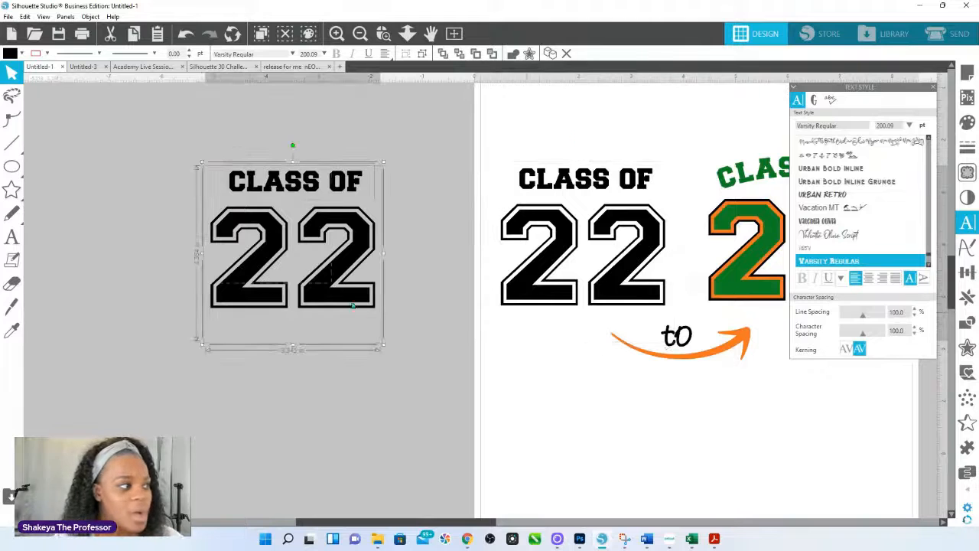
pyautogui.moveTo(339, 293); pyautogui.dragTo(375, 293)
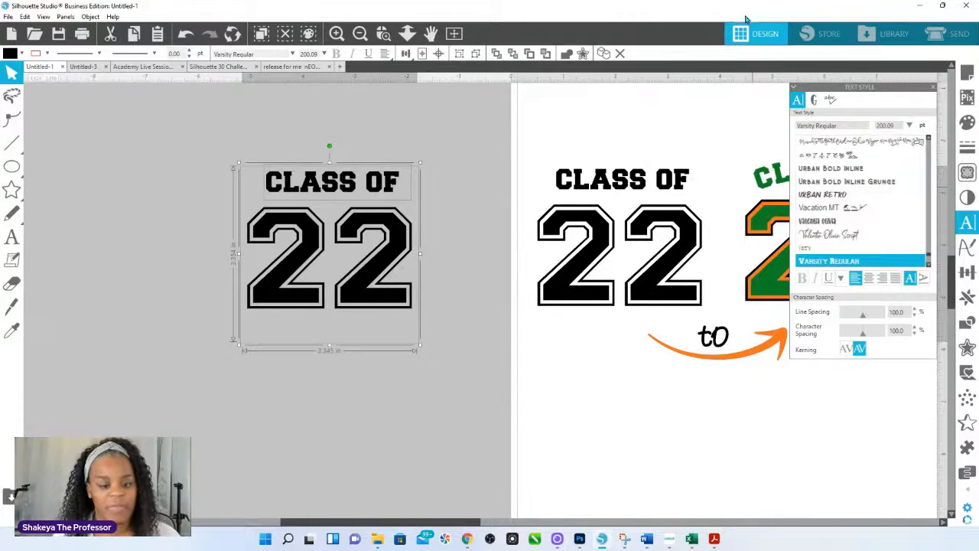
pyautogui.click(843, 124)
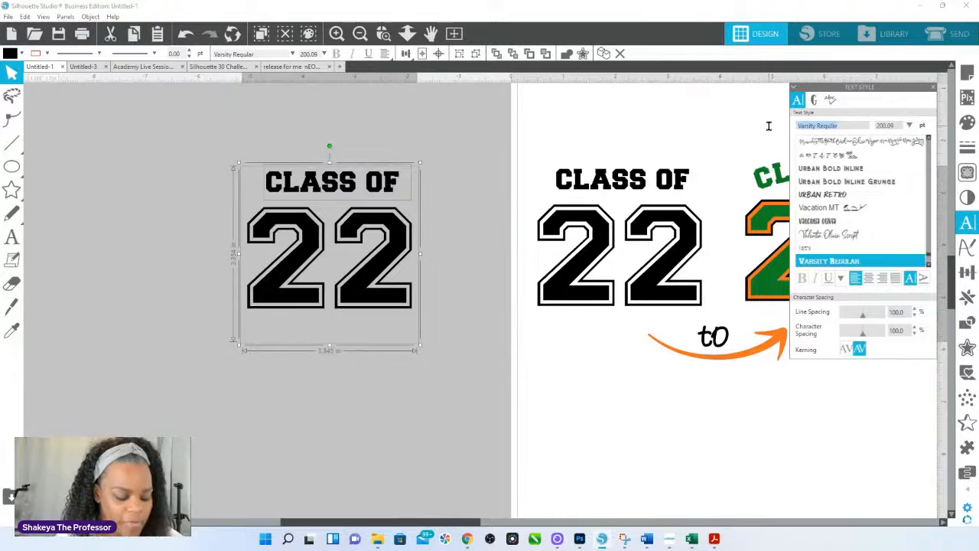
pyautogui.write('coll')
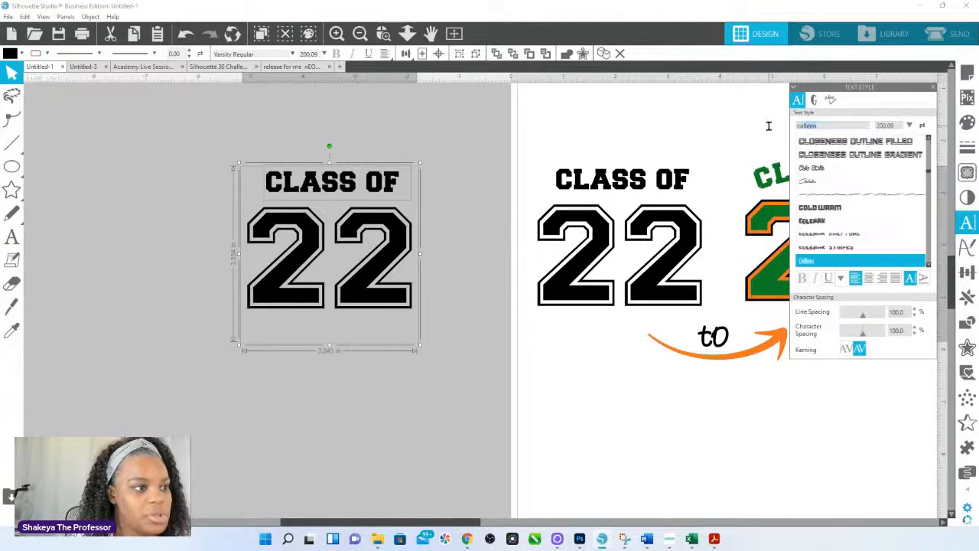
pyautogui.write('eg')
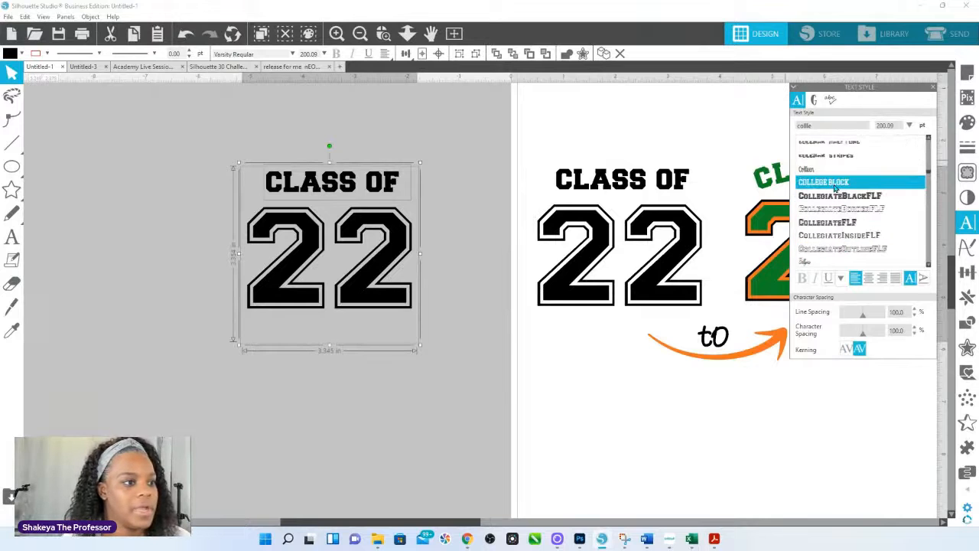
pyautogui.click(833, 183)
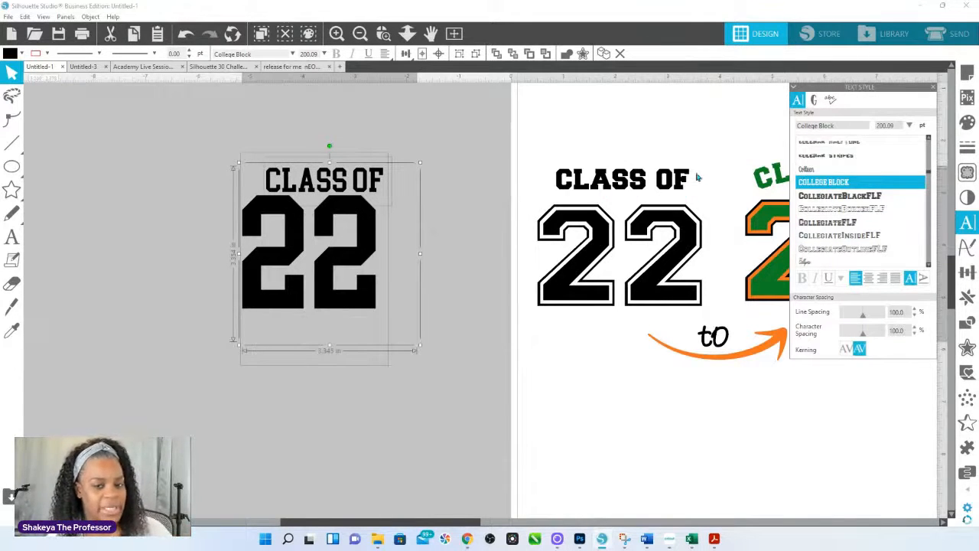
# Duplicate the College Block design below itself in the CollegiateBlackFLF font and raise its CLASS OF line clear of the 22
pyautogui.keyDown('alt'); pyautogui.moveTo(344, 262); pyautogui.dragTo(404, 408); pyautogui.keyUp('alt')
pyautogui.click(842, 196)
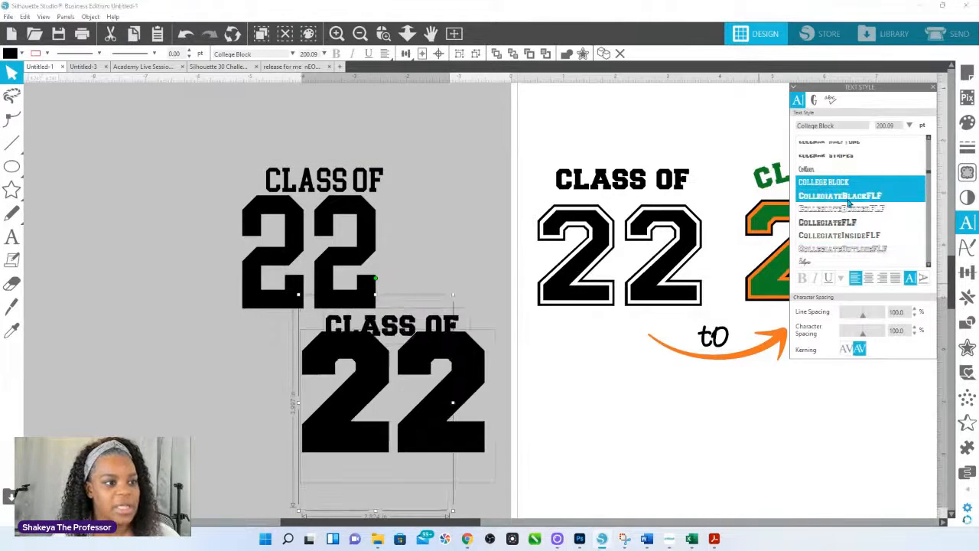
pyautogui.moveTo(481, 360); pyautogui.dragTo(469, 392)
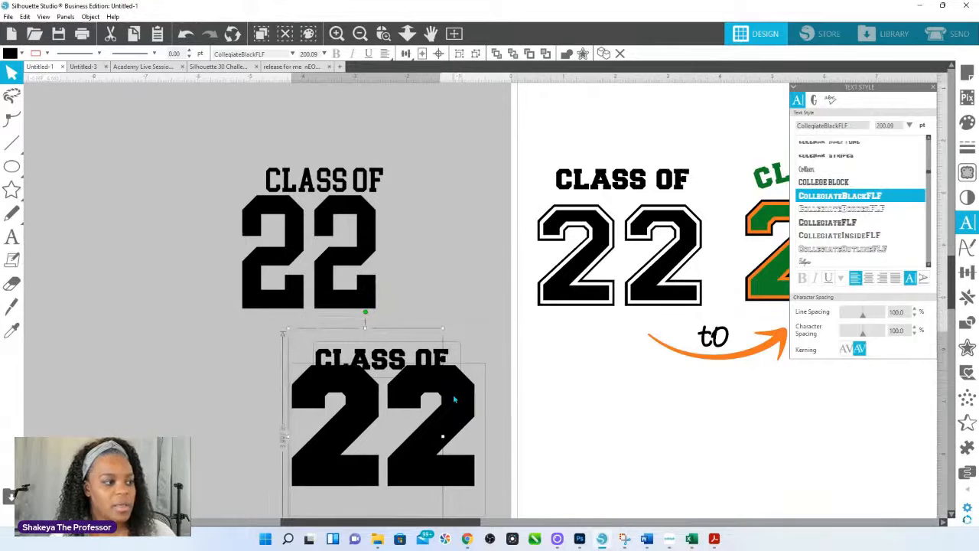
pyautogui.click(446, 327)
pyautogui.moveTo(438, 354); pyautogui.dragTo(438, 340)
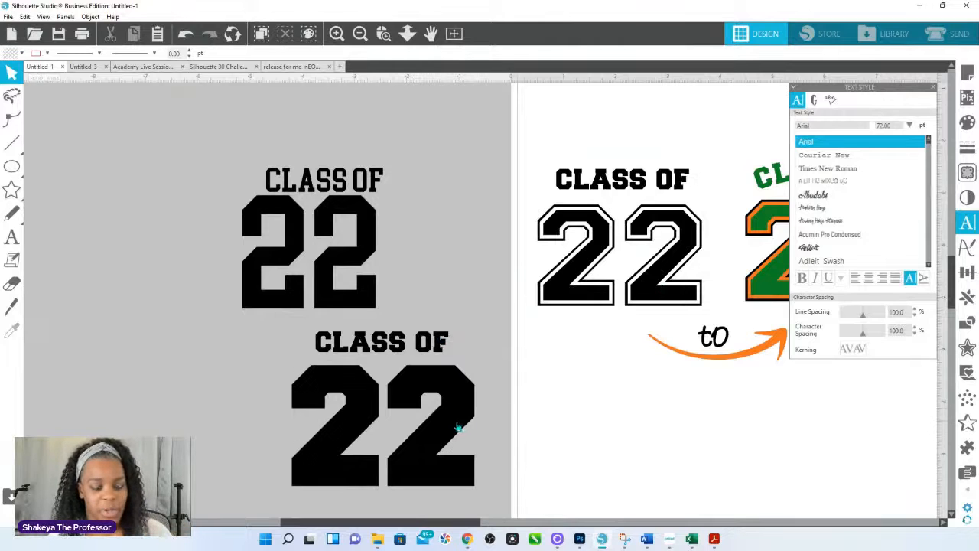
# Duplicate the whole CollegiateBlackFLF design into the empty space to its left
pyautogui.click(388, 380)
pyautogui.moveTo(321, 346); pyautogui.dragTo(322, 345)
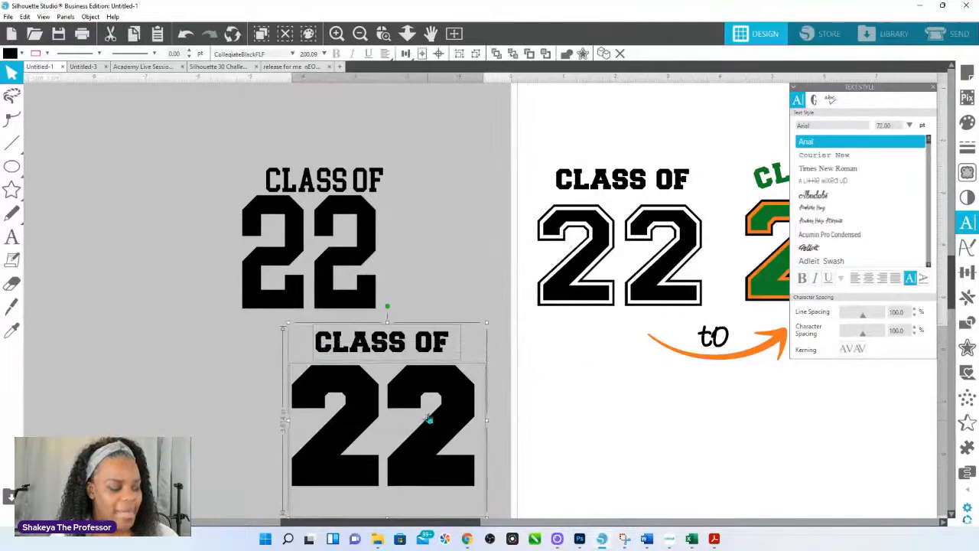
pyautogui.keyDown('alt'); pyautogui.moveTo(431, 426); pyautogui.dragTo(143, 358); pyautogui.keyUp('alt')
pyautogui.moveTo(283, 388); pyautogui.dragTo(582, 375)
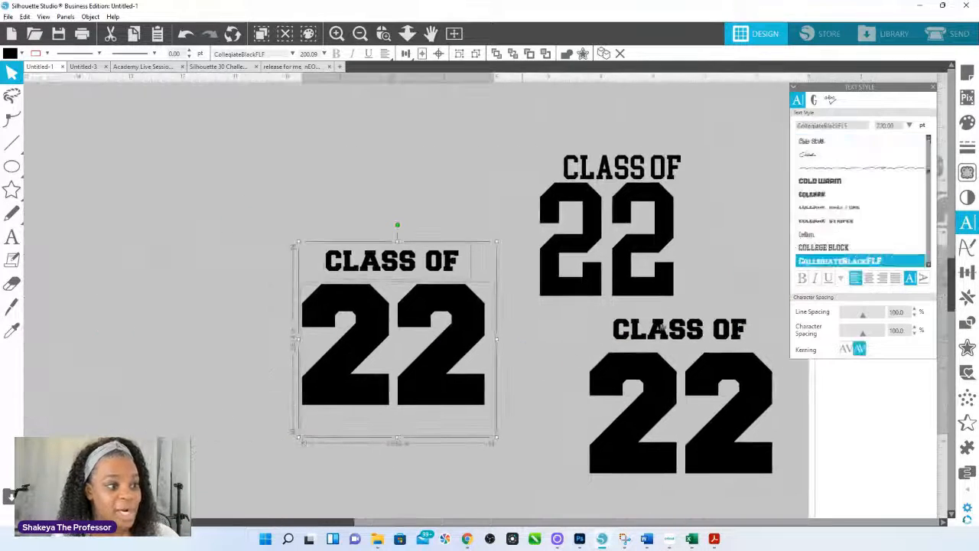
# Apply the CollegiateOutlineFLF font to the leftmost copy of the design
pyautogui.scroll(-1, 839, 233)
pyautogui.scroll(-2, 838, 247)
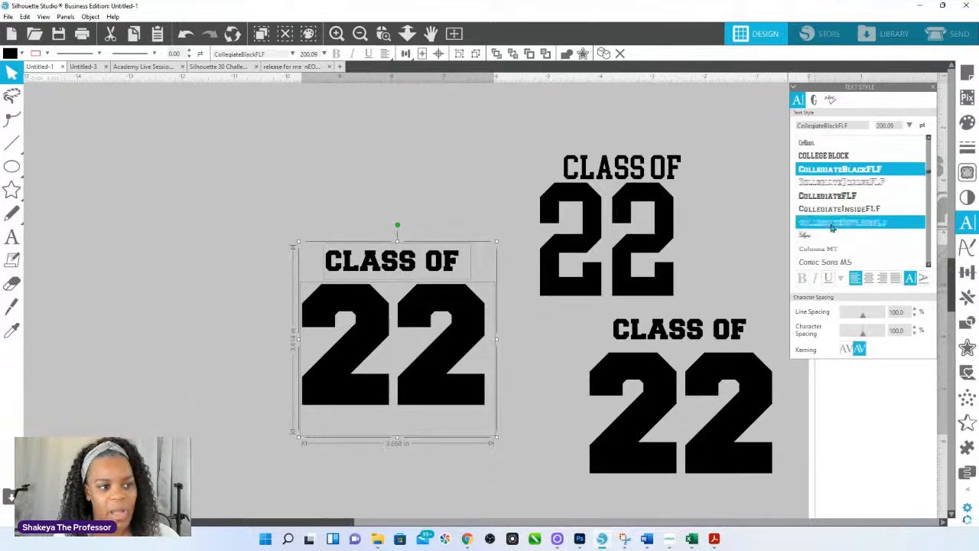
pyautogui.click(827, 195)
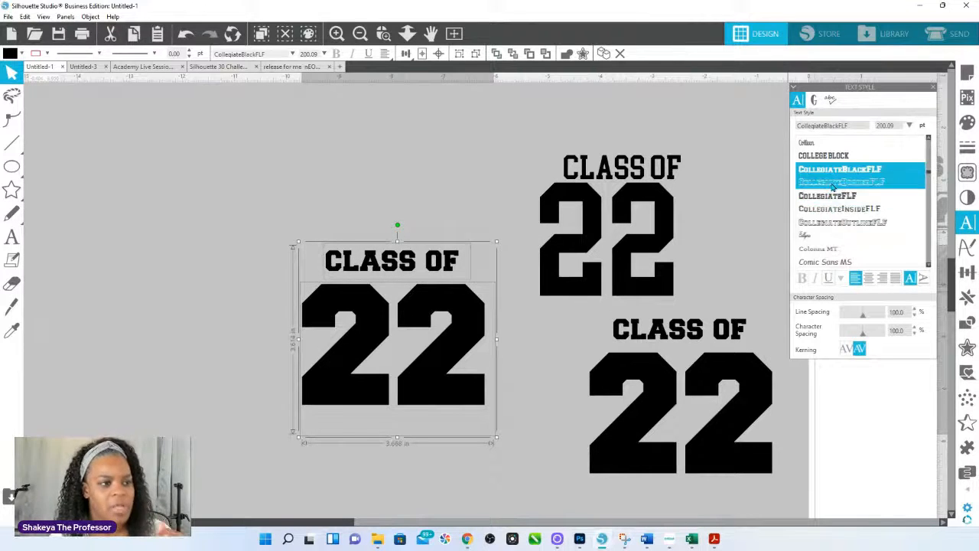
pyautogui.click(841, 222)
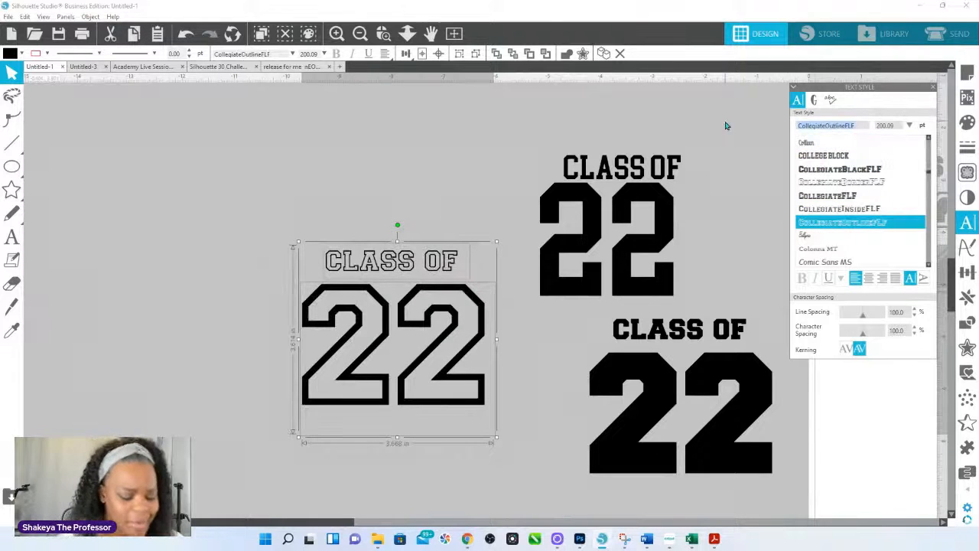
# Set the leftmost copy's font to Jersey M54
pyautogui.write('jersey M54')
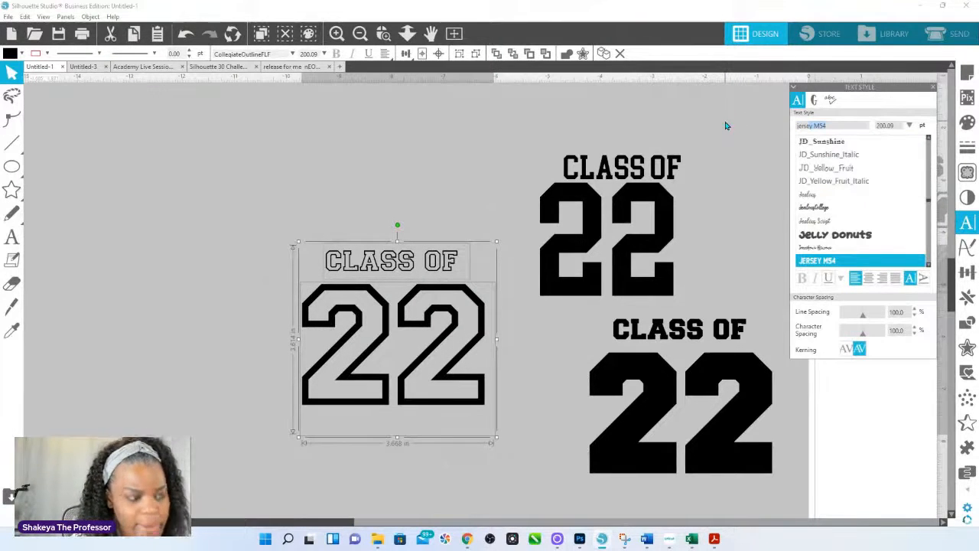
pyautogui.press('Return')
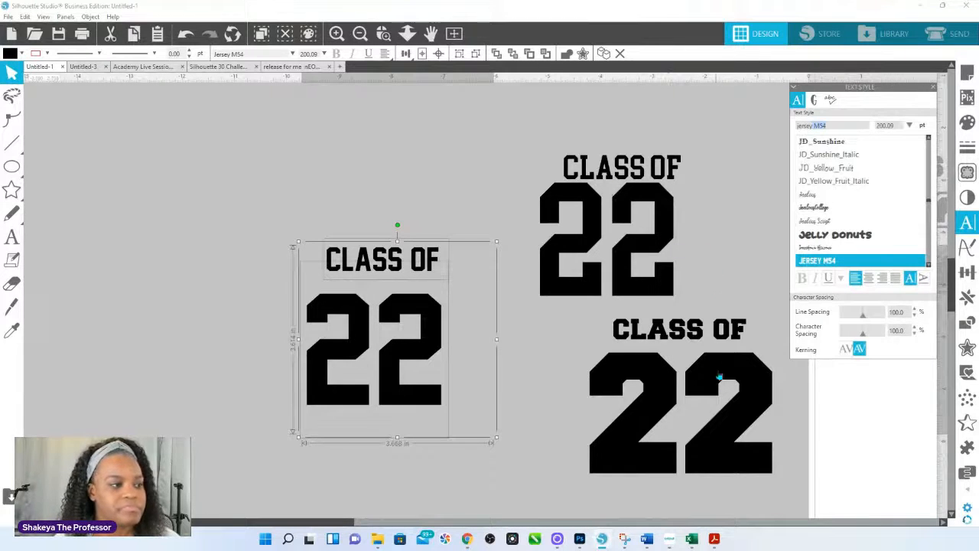
# Set the line color of the original CLASS OF 22 design on the page to red
pyautogui.moveTo(730, 390); pyautogui.dragTo(216, 506)
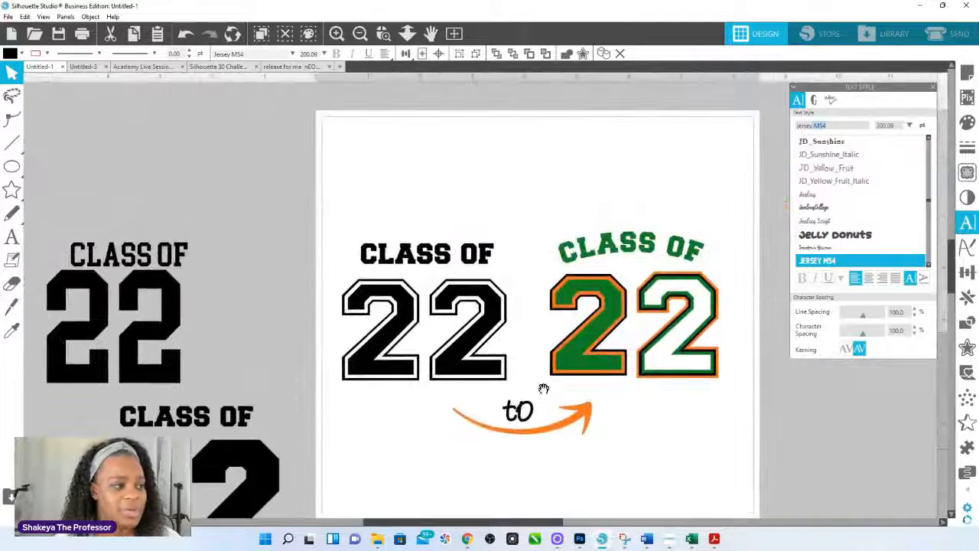
pyautogui.click(411, 280)
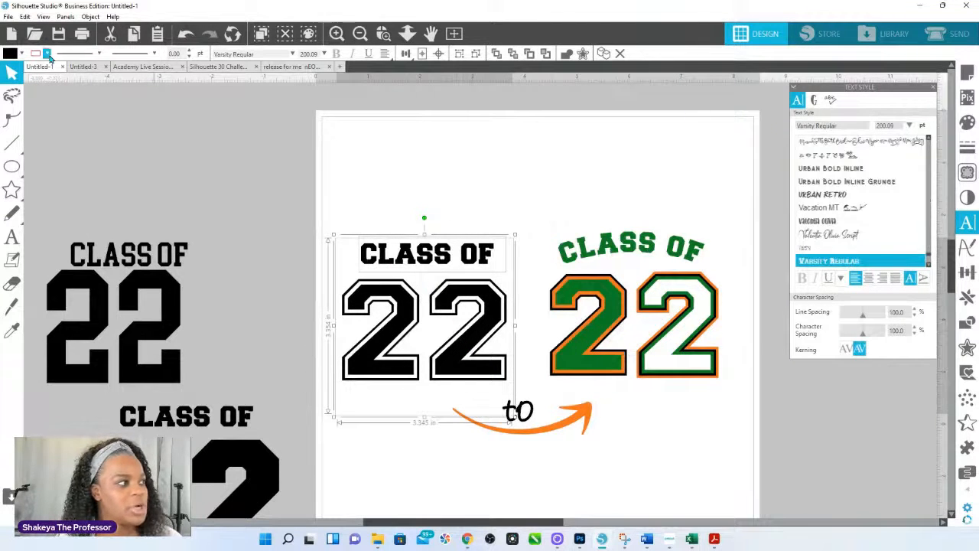
pyautogui.click(47, 54)
pyautogui.click(51, 102)
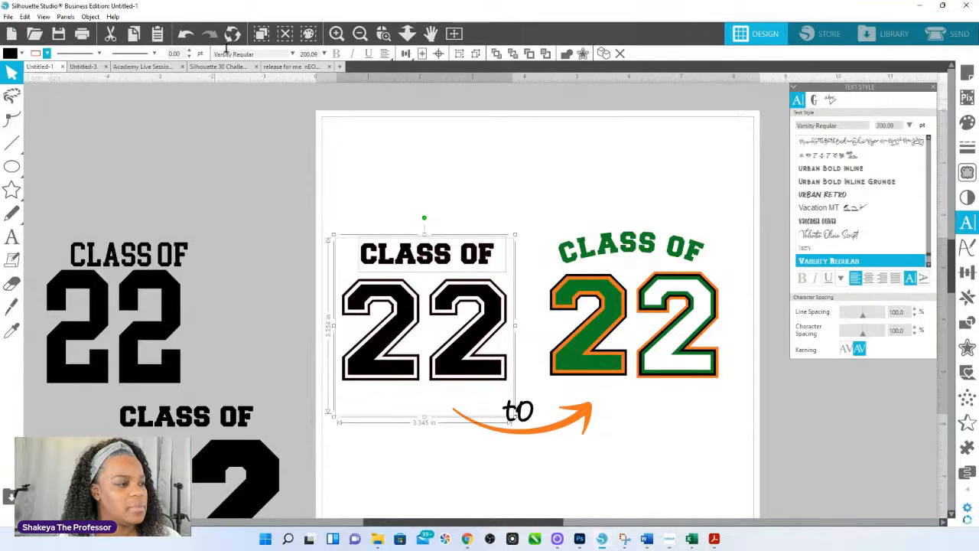
# Fill the 22 of the original design with gray
pyautogui.click(383, 33)
pyautogui.moveTo(293, 240); pyautogui.dragTo(513, 329)
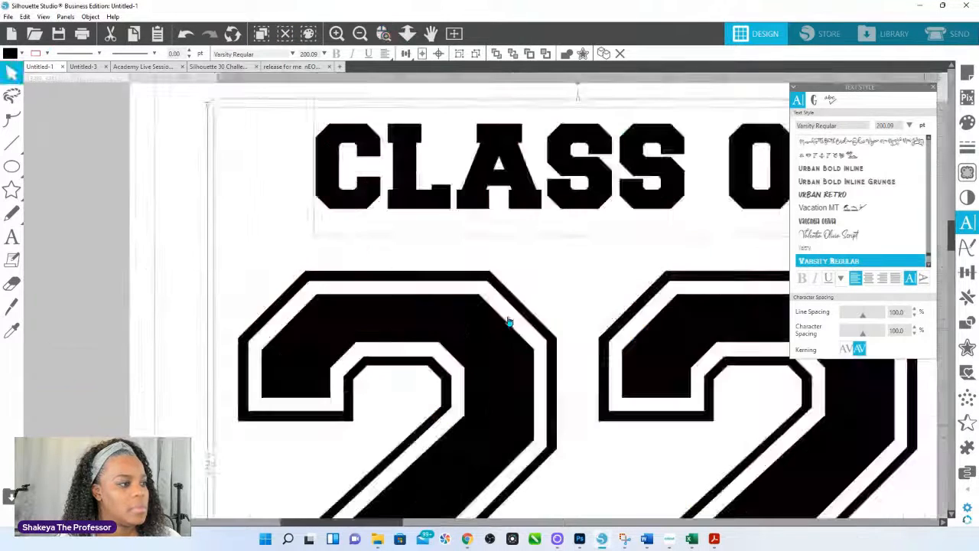
pyautogui.click(469, 316)
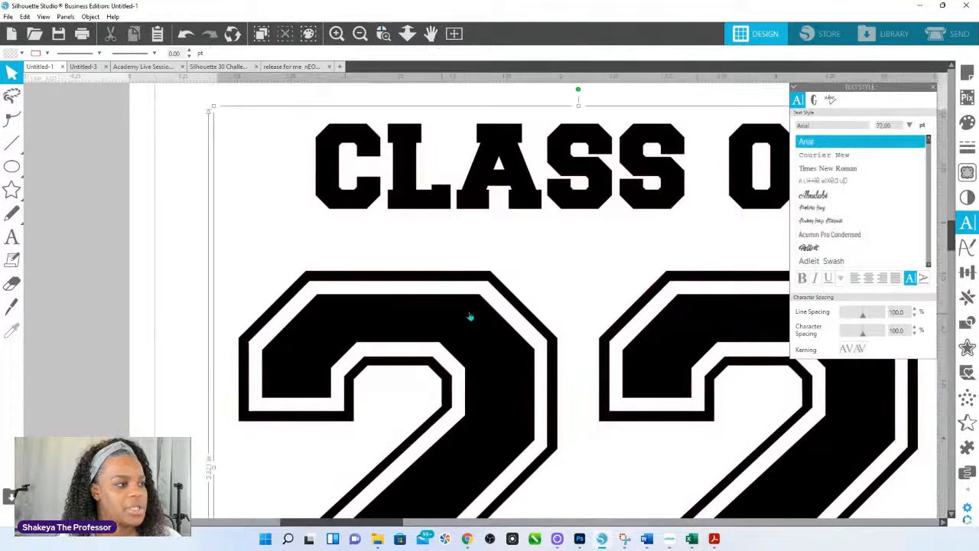
pyautogui.click(968, 124)
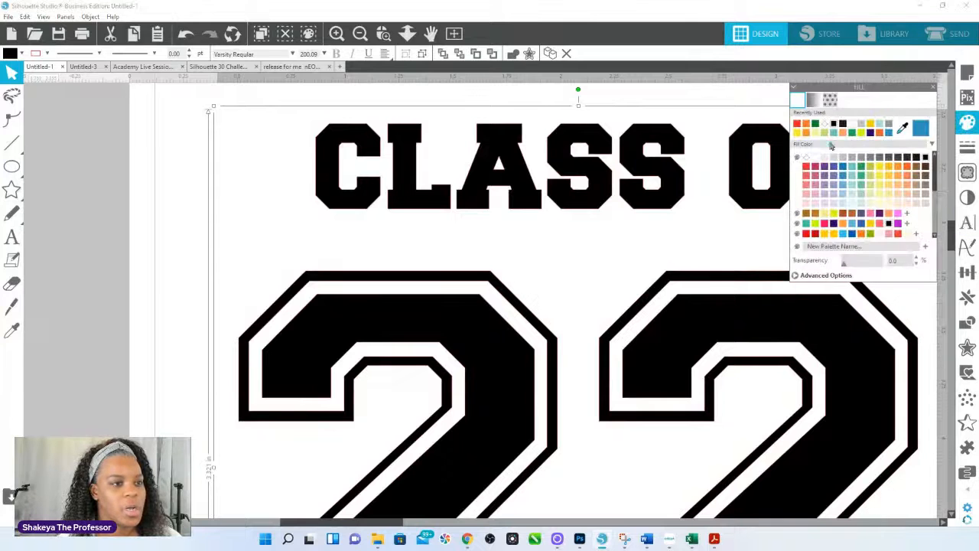
pyautogui.click(855, 158)
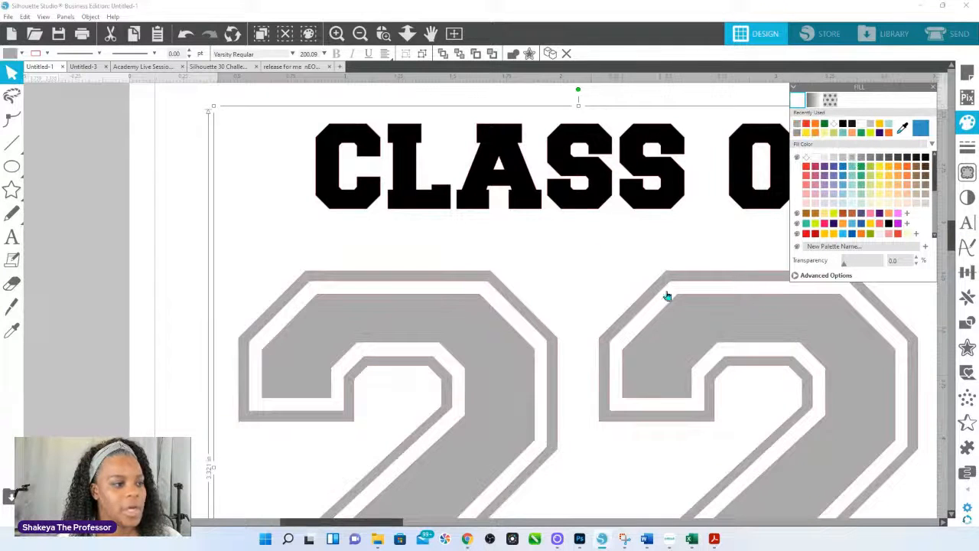
# Place a copy of the gray 22 above the original CLASS OF design
pyautogui.click(407, 33)
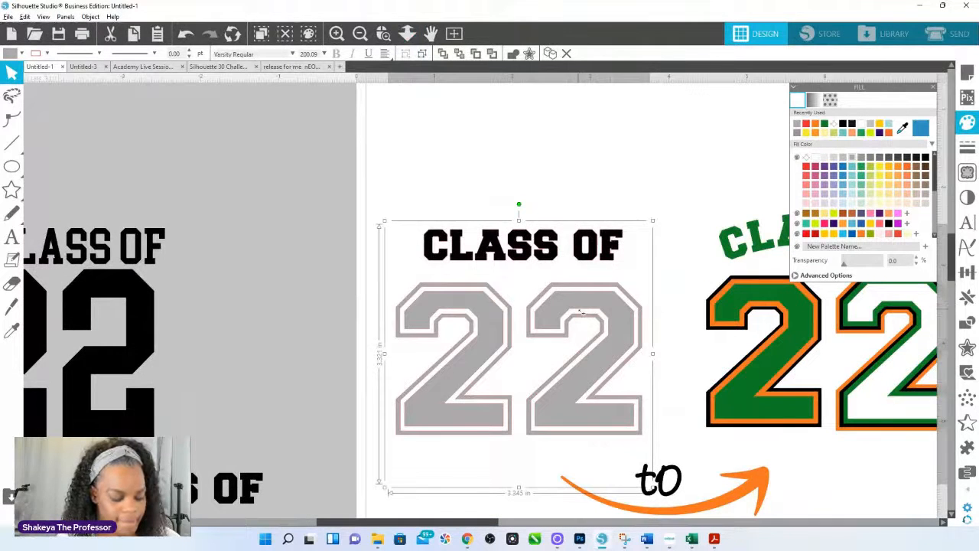
pyautogui.moveTo(579, 313); pyautogui.dragTo(576, 78)
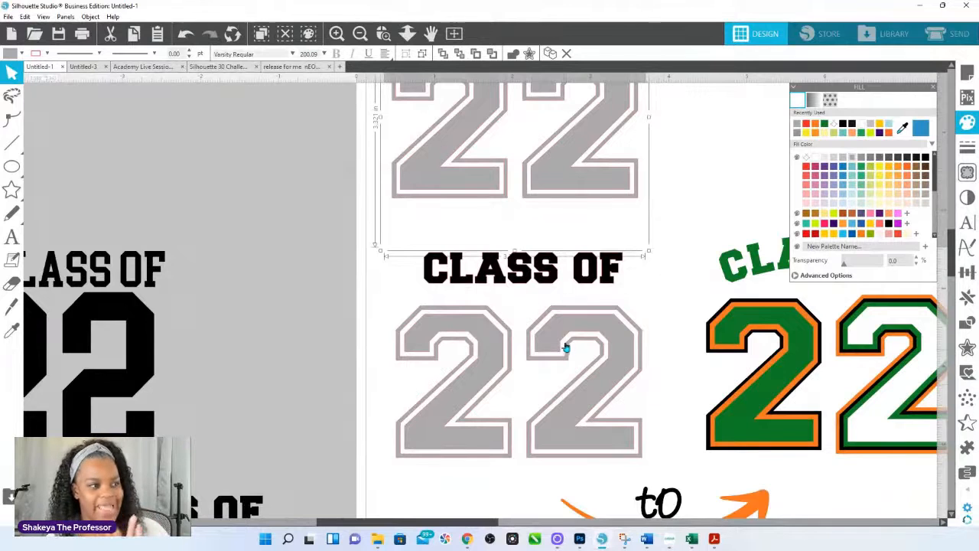
# Try green and orange fills on the lower 22, finish with black, and deselect it
pyautogui.click(602, 321)
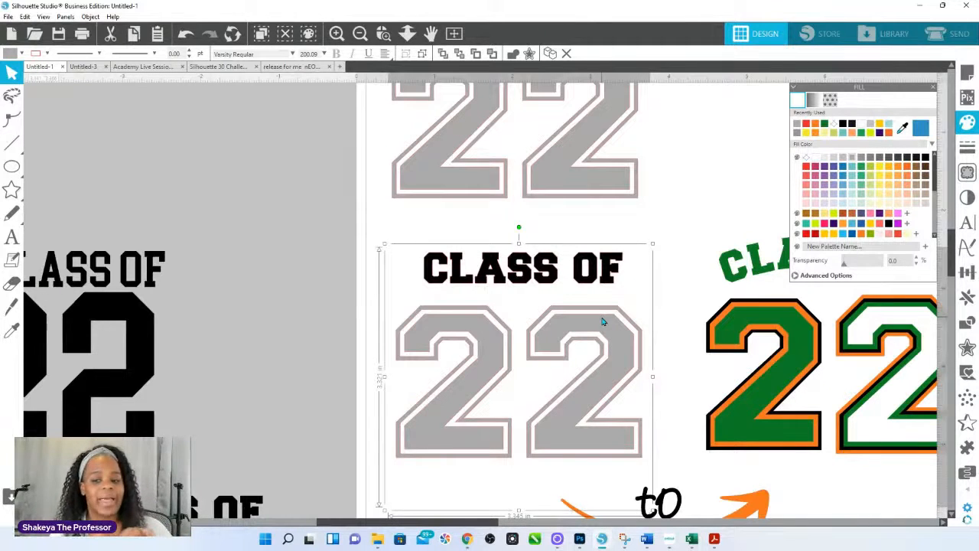
pyautogui.click(825, 123)
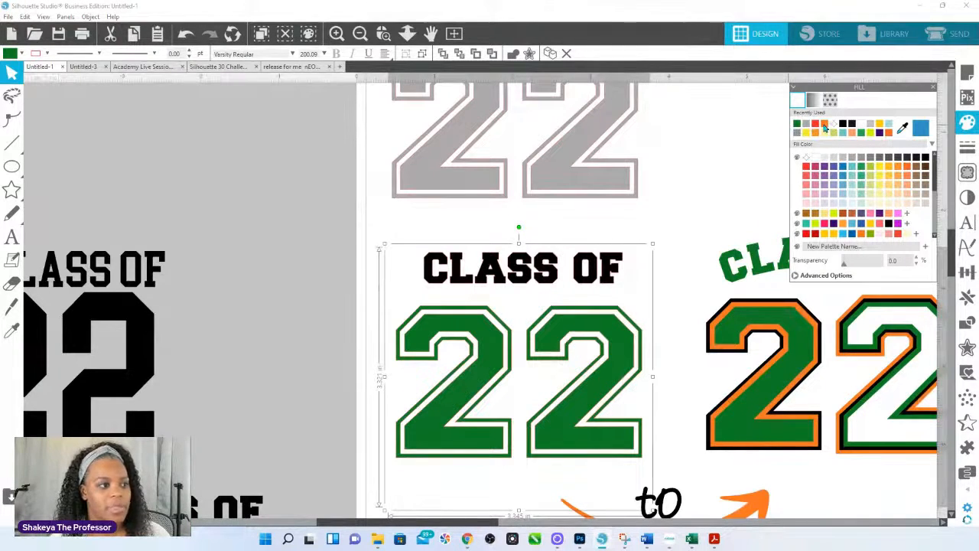
pyautogui.click(825, 126)
pyautogui.click(844, 127)
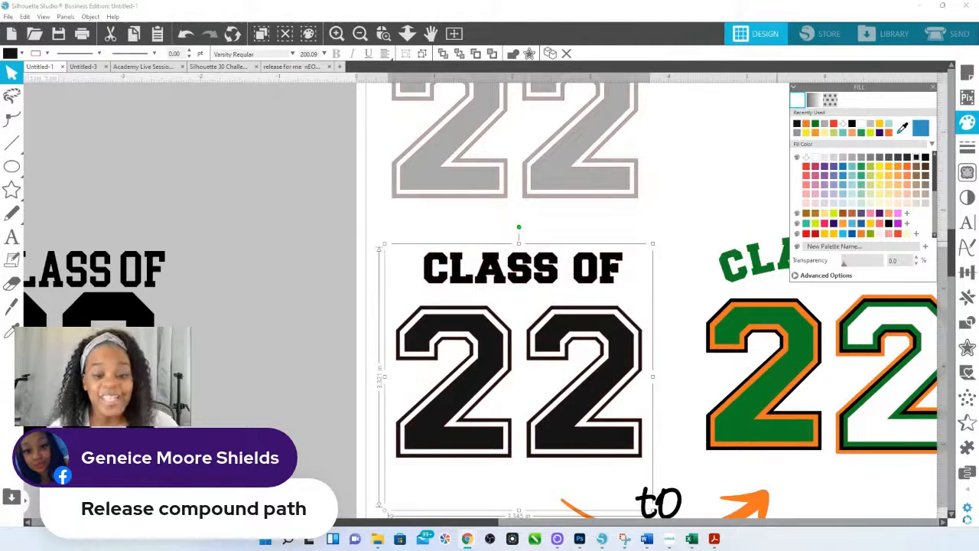
pyautogui.click(665, 202)
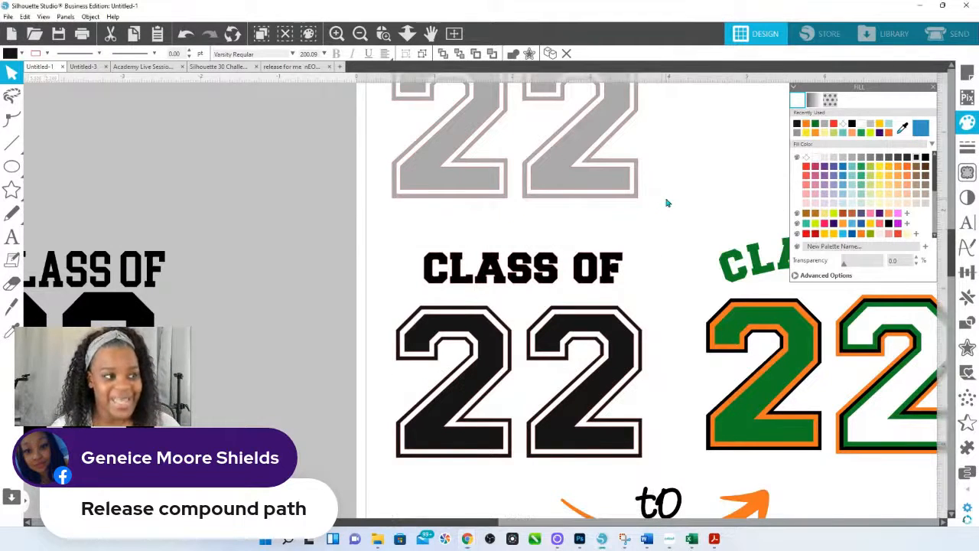
# Move the gray 22 copy up into the empty area above the page
pyautogui.moveTo(390, 300); pyautogui.dragTo(658, 466)
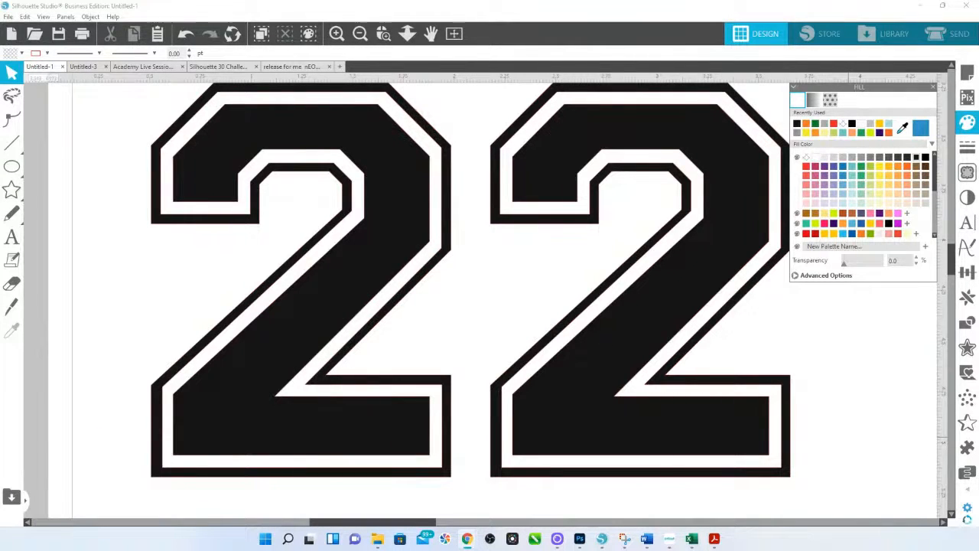
pyautogui.click(557, 144)
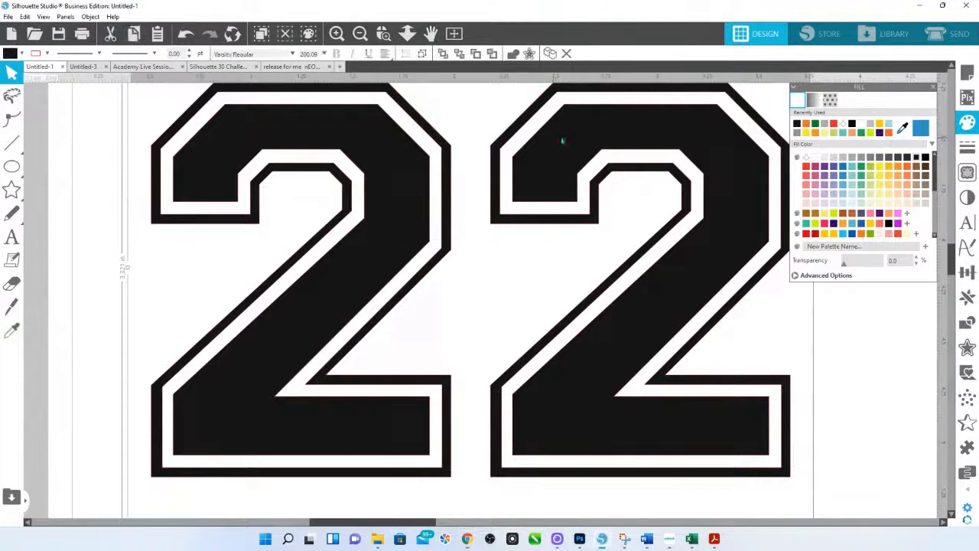
pyautogui.scroll(8, 601, 153)
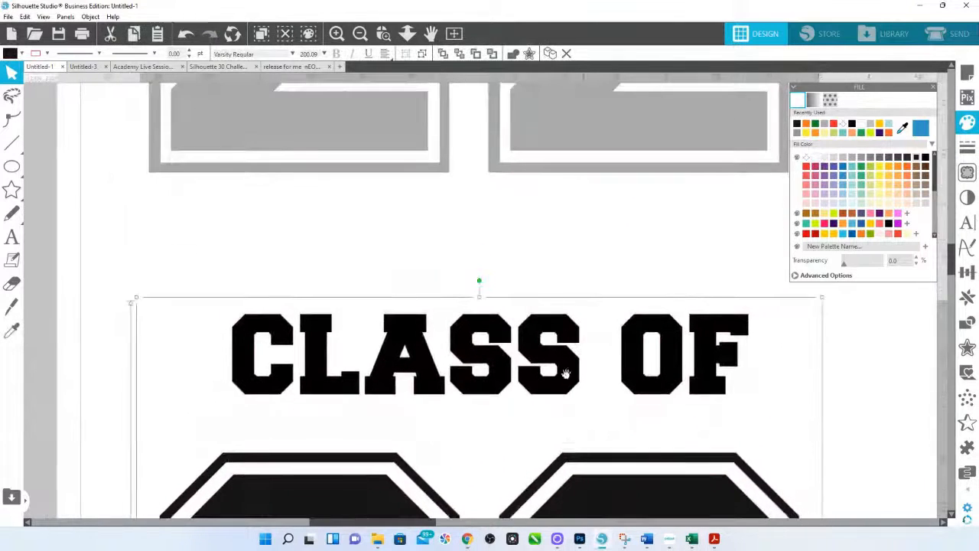
pyautogui.scroll(5, 591, 345)
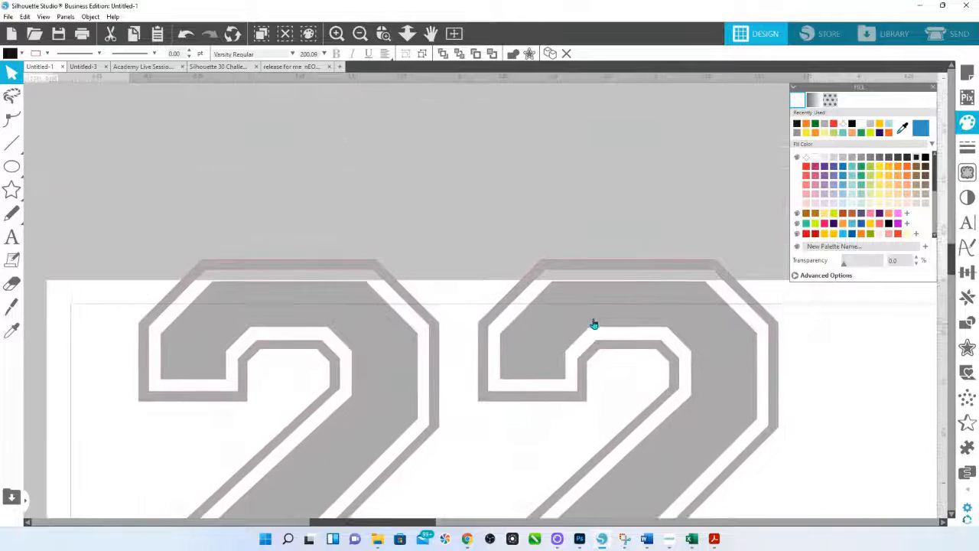
pyautogui.scroll(-1, 615, 301)
pyautogui.moveTo(679, 306); pyautogui.dragTo(675, 9)
pyautogui.moveTo(660, 446); pyautogui.dragTo(666, 548)
pyautogui.moveTo(611, 331); pyautogui.dragTo(610, 382)
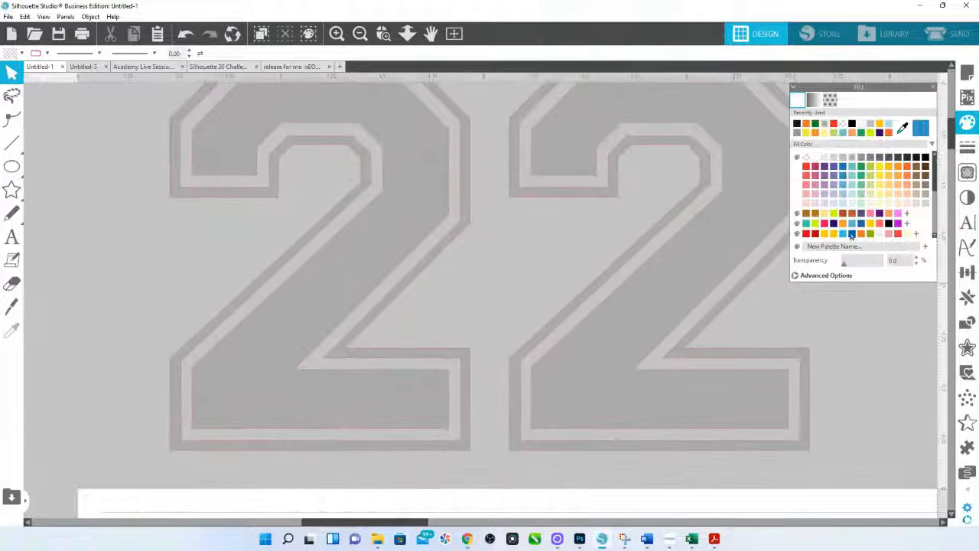
# Fill the gray 22 above the page with light teal and shift it slightly down and left
pyautogui.click(744, 175)
pyautogui.click(851, 175)
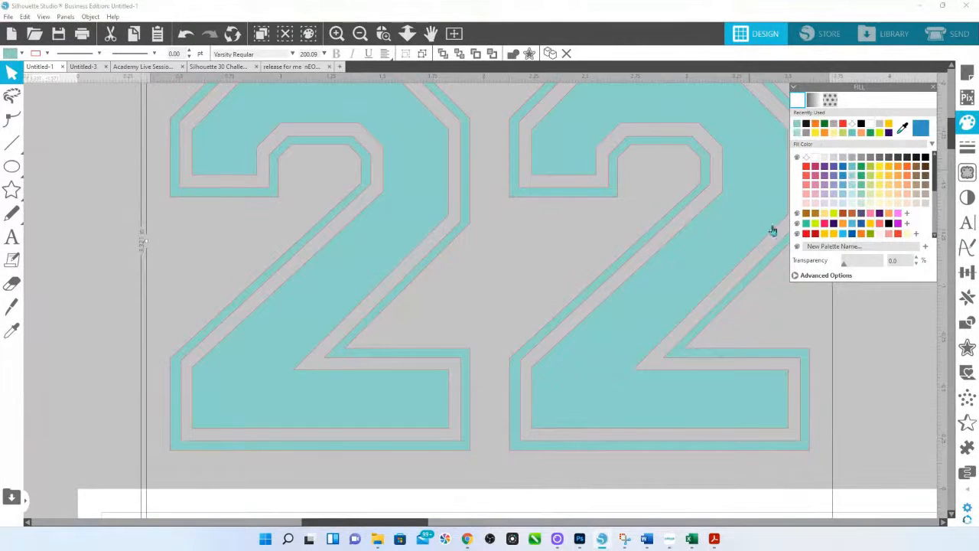
pyautogui.moveTo(253, 170); pyautogui.dragTo(238, 184)
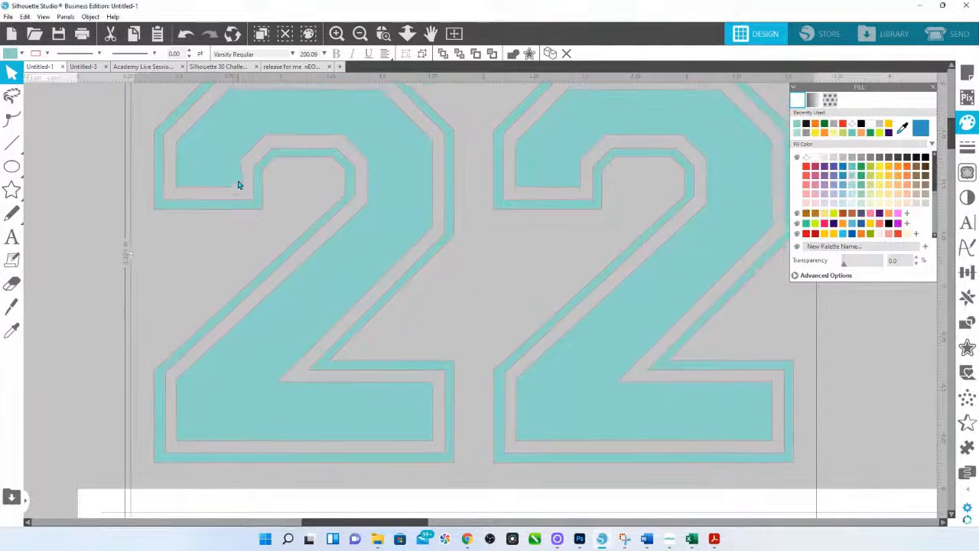
# Release the compound path of the teal 22, ungroup its layers, and deselect them
pyautogui.rightClick(388, 209)
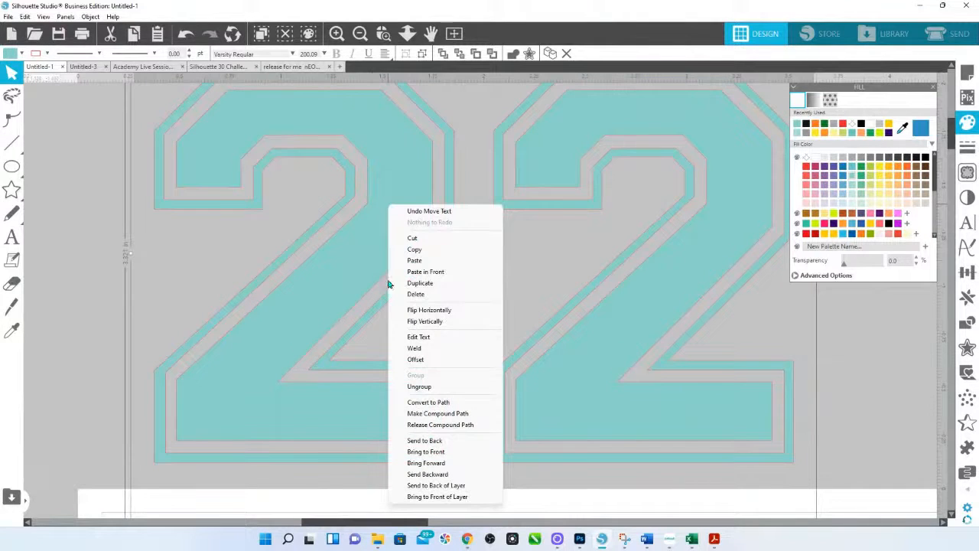
pyautogui.click(419, 425)
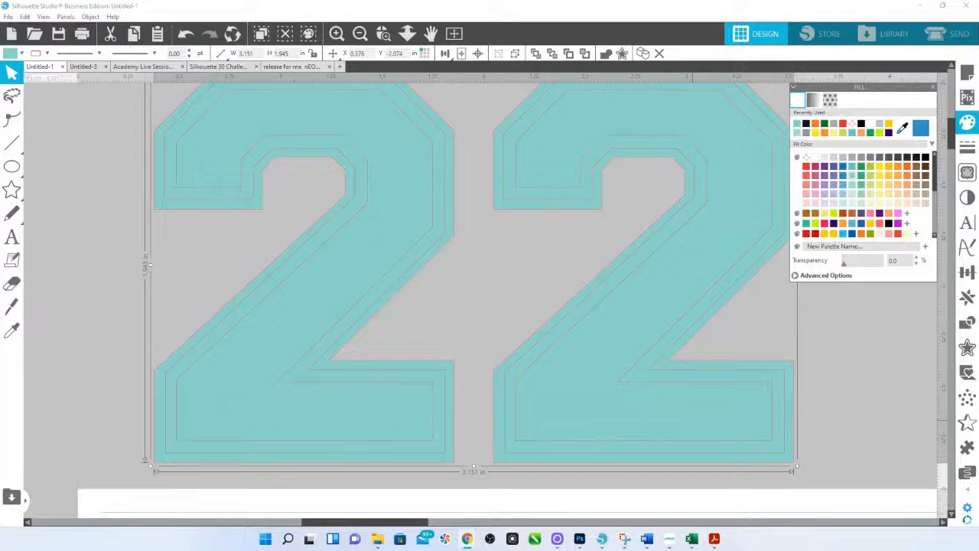
pyautogui.click(212, 276)
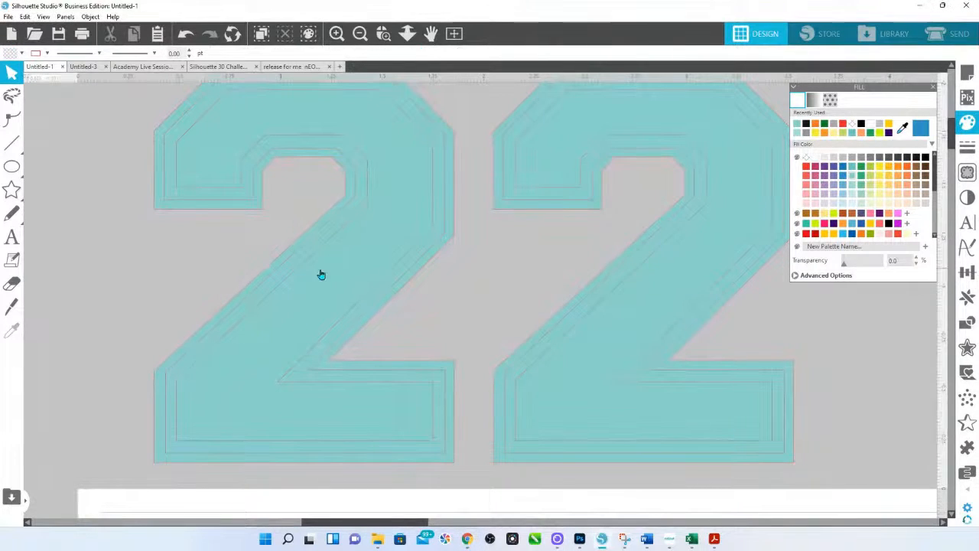
pyautogui.click(186, 350)
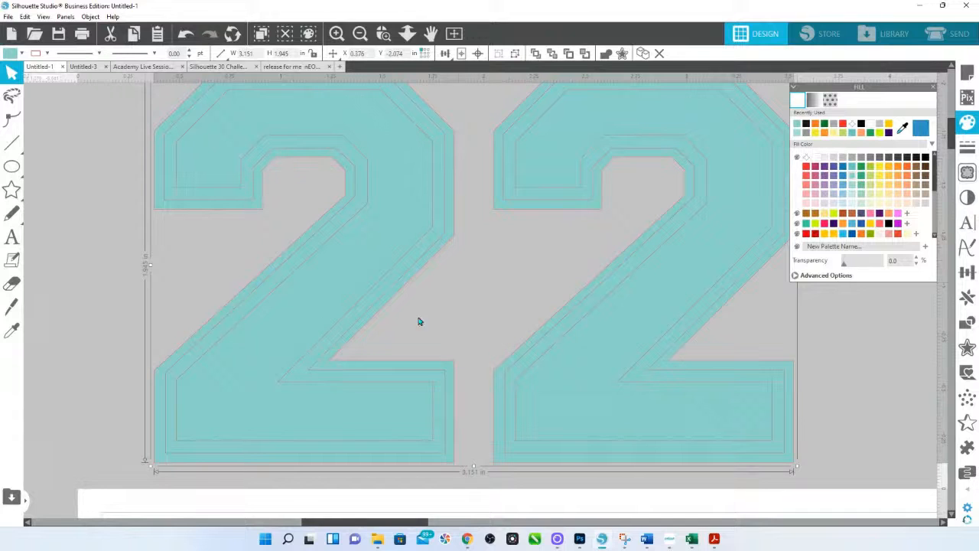
pyautogui.rightClick(353, 283)
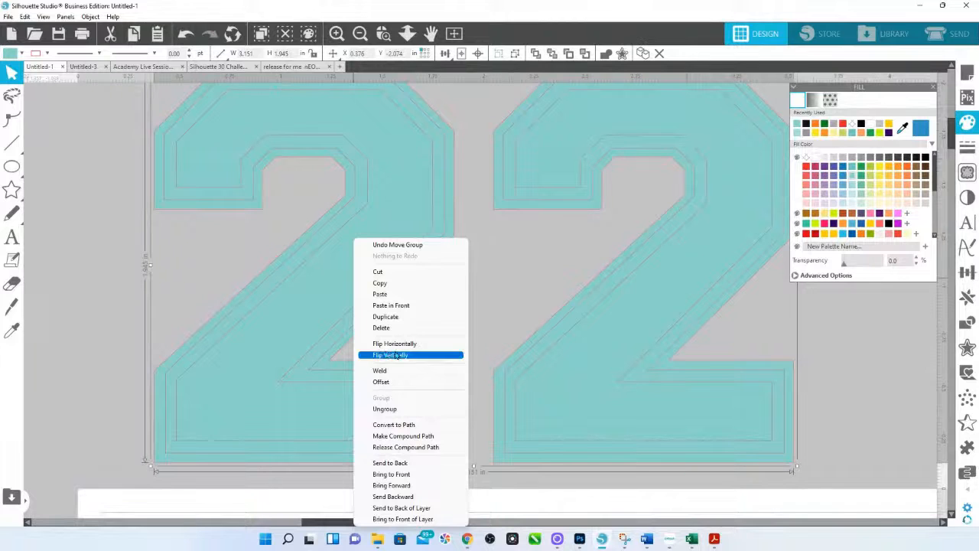
pyautogui.click(391, 410)
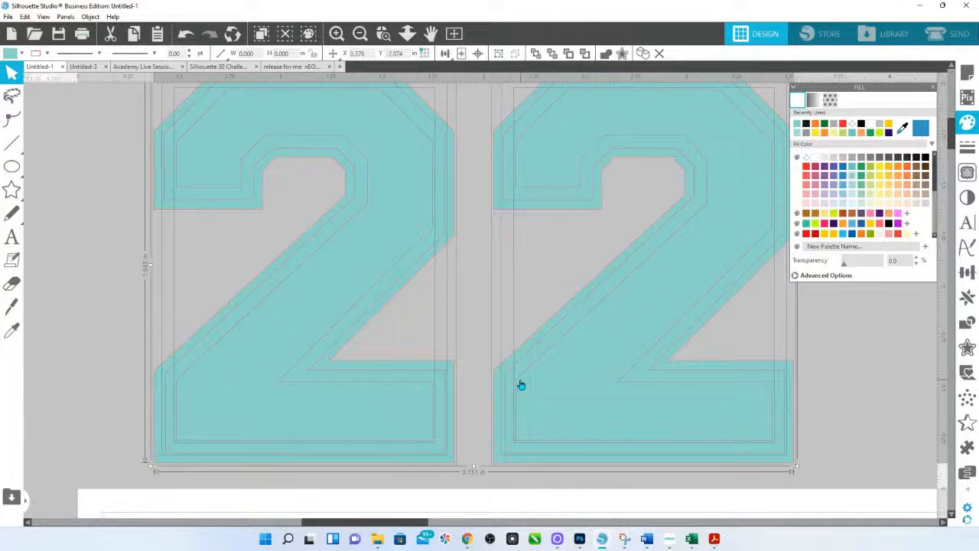
pyautogui.click(114, 306)
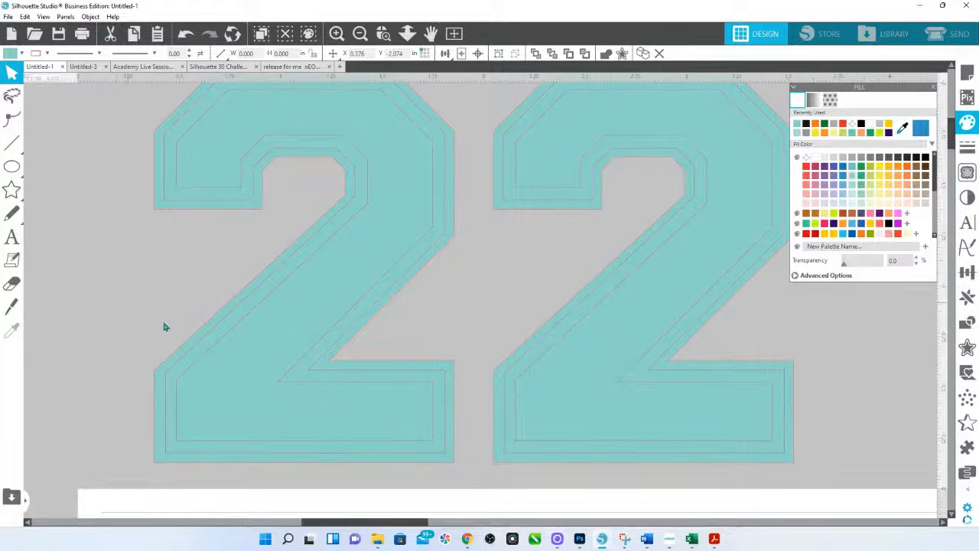
# Try purple on the outermost layer of the first 2, then fill the outermost layers of both 2s with black
pyautogui.click(178, 347)
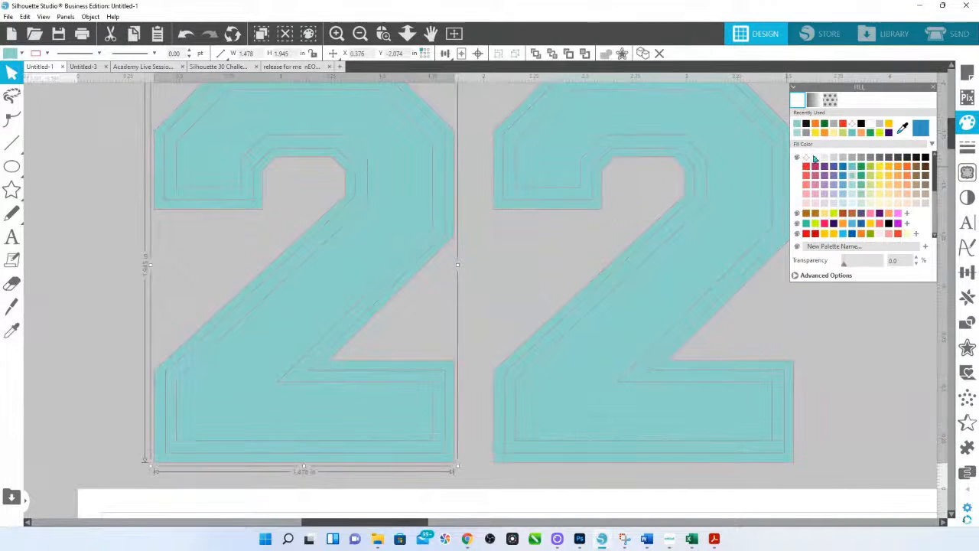
pyautogui.click(822, 165)
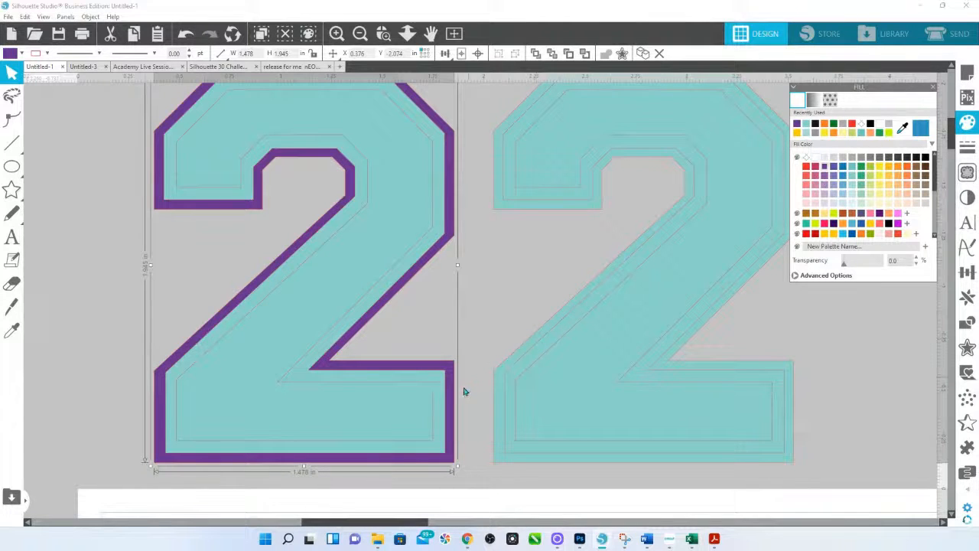
pyautogui.keyDown('shift'); pyautogui.click(508, 367); pyautogui.keyUp('shift')
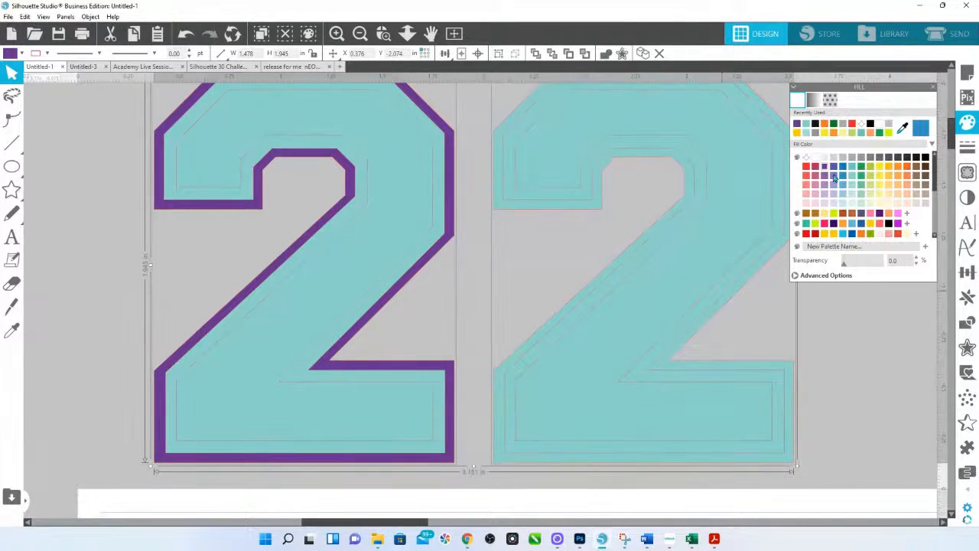
pyautogui.click(924, 156)
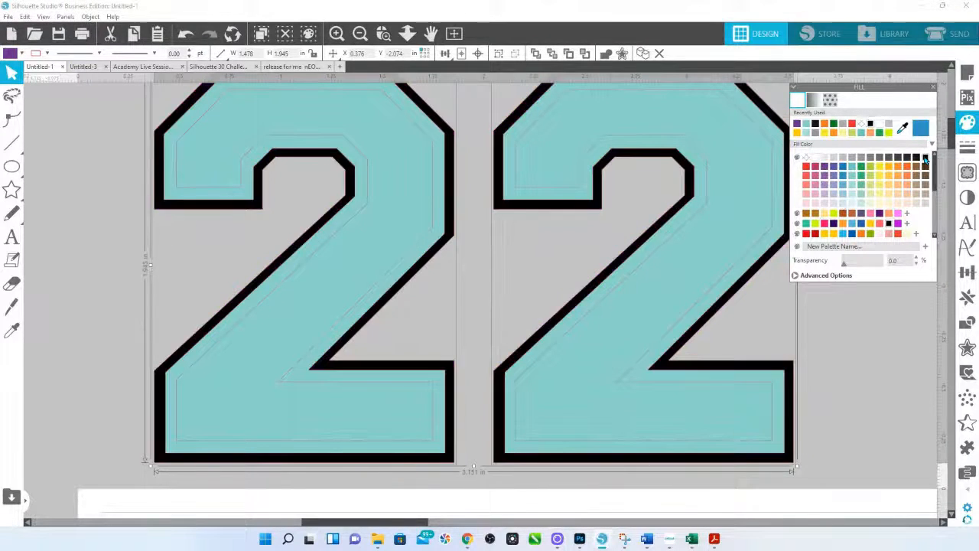
# Group the two black outer layers and send the group behind the teal layers
pyautogui.rightClick(763, 273)
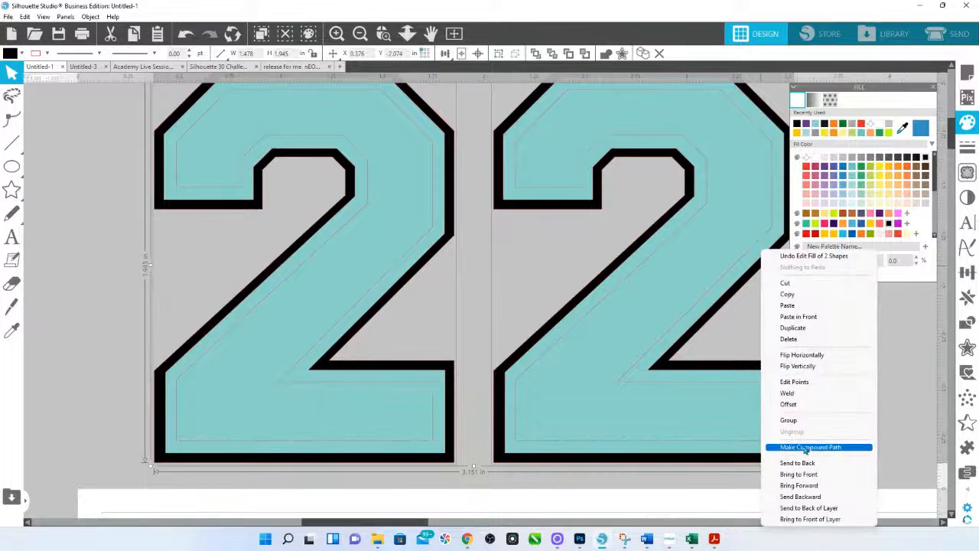
pyautogui.click(795, 420)
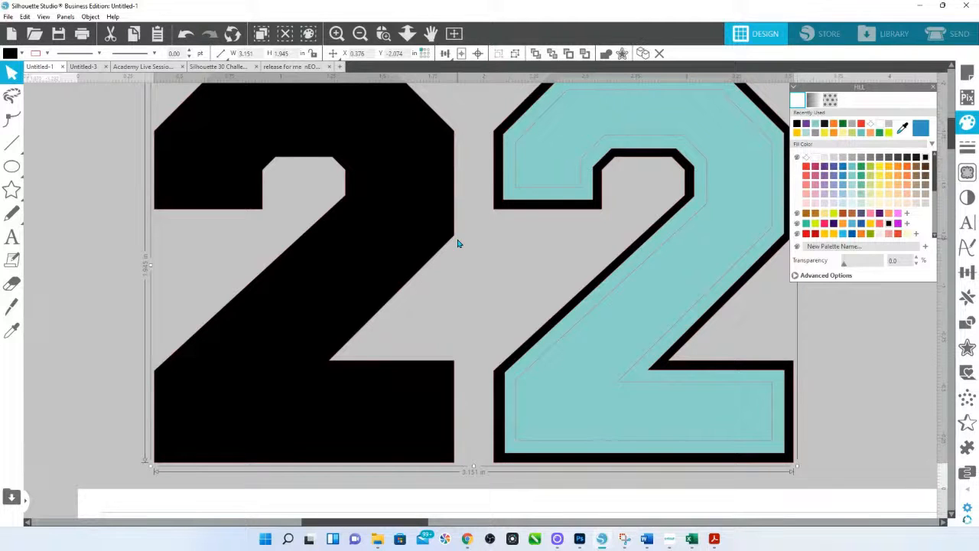
pyautogui.rightClick(395, 239)
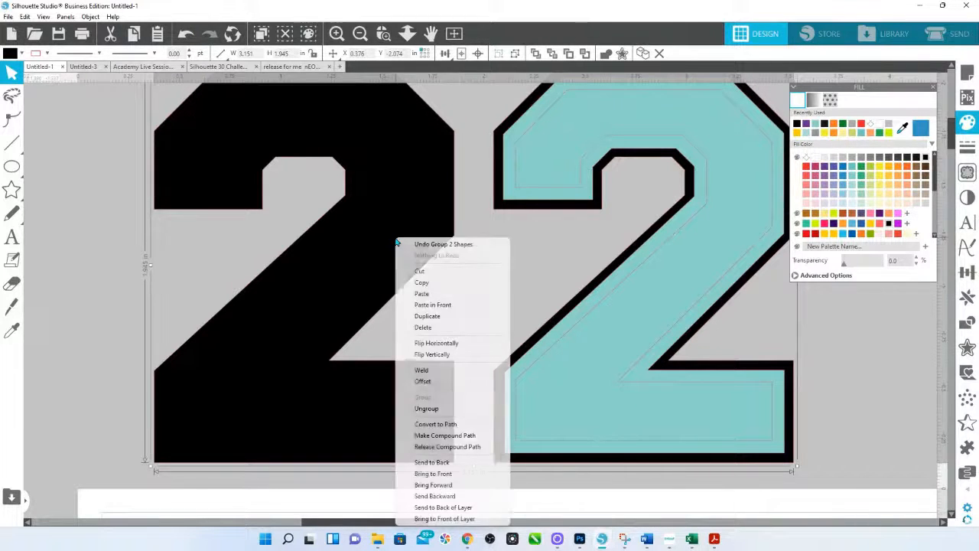
pyautogui.click(441, 462)
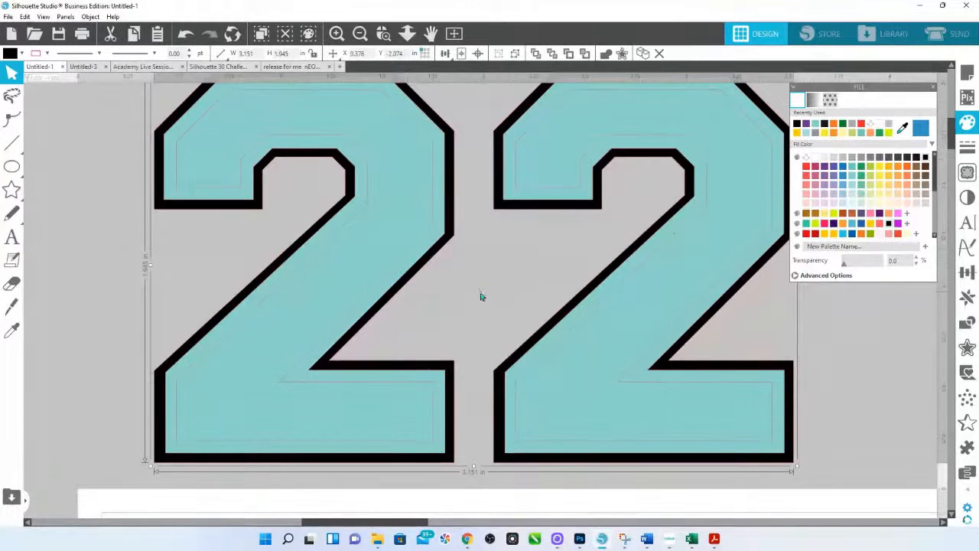
# Fill the middle layers of both 2s with white and group them
pyautogui.click(406, 270)
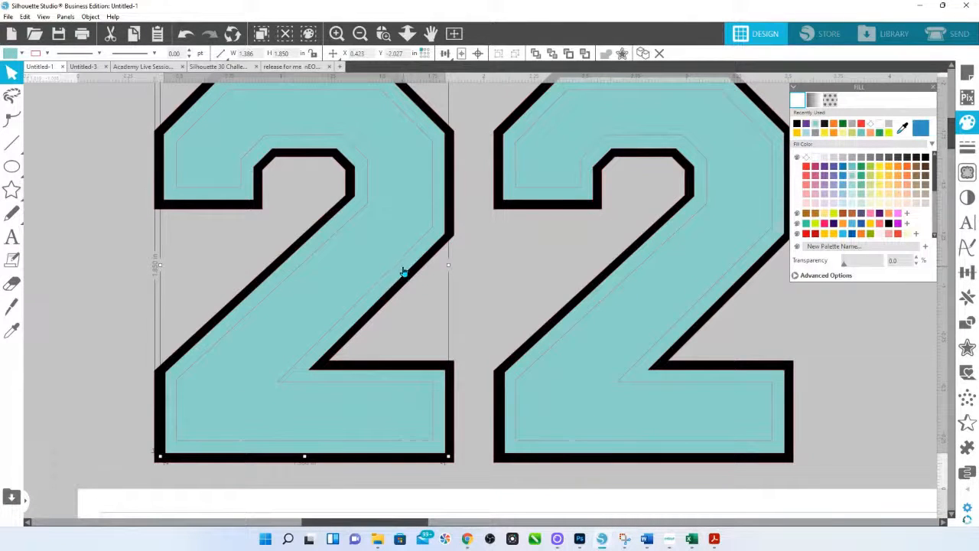
pyautogui.keyDown('shift'); pyautogui.click(597, 299); pyautogui.keyUp('shift')
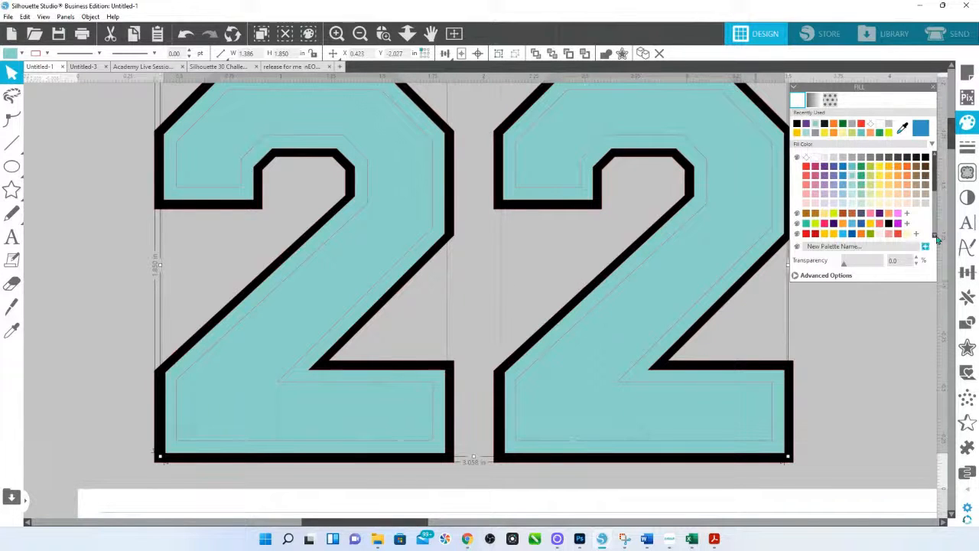
pyautogui.click(812, 157)
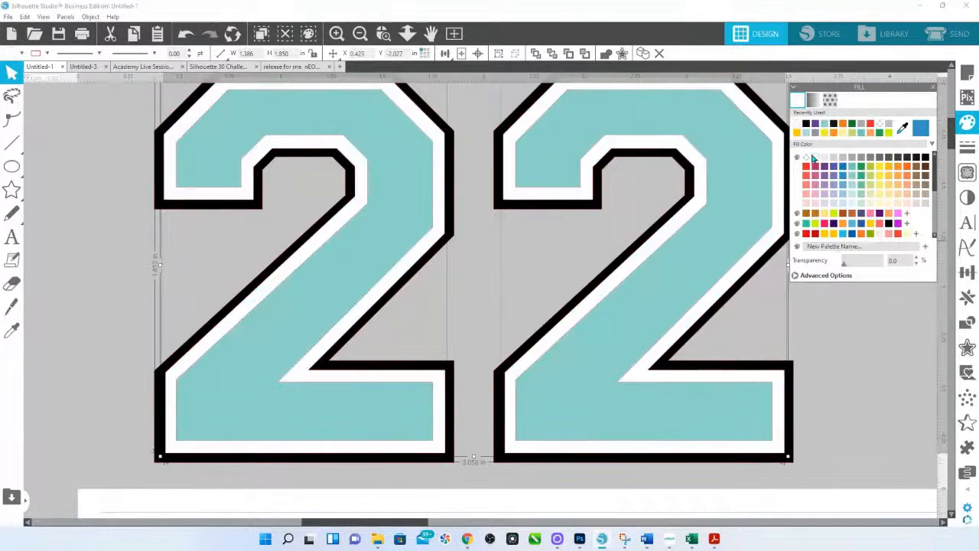
pyautogui.rightClick(590, 200)
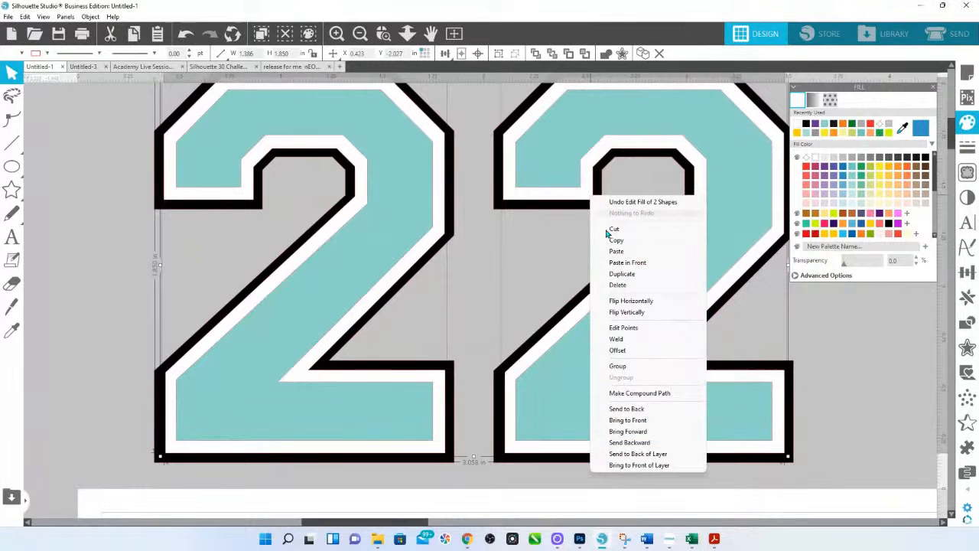
pyautogui.click(625, 367)
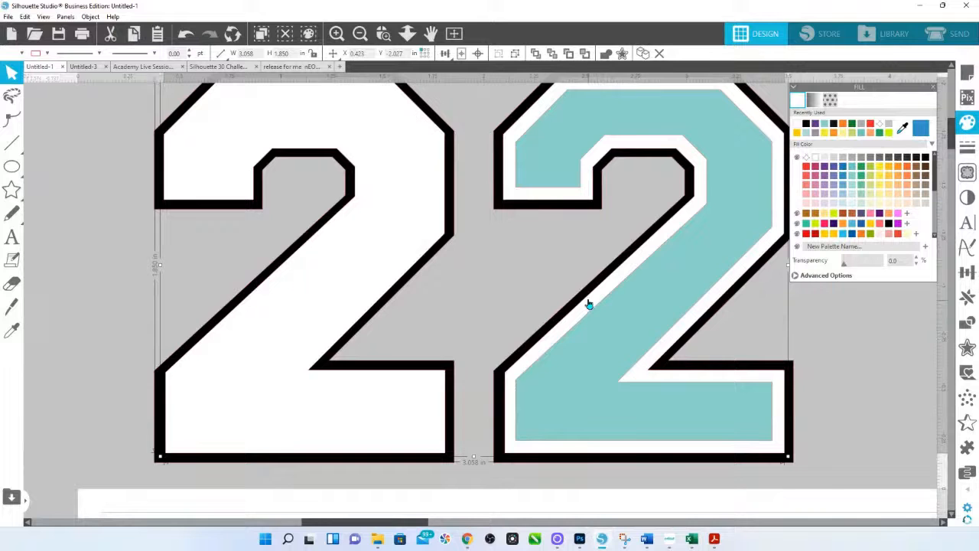
# Send the black and white groups together behind the teal inner layers, and deselect them
pyautogui.click(452, 235)
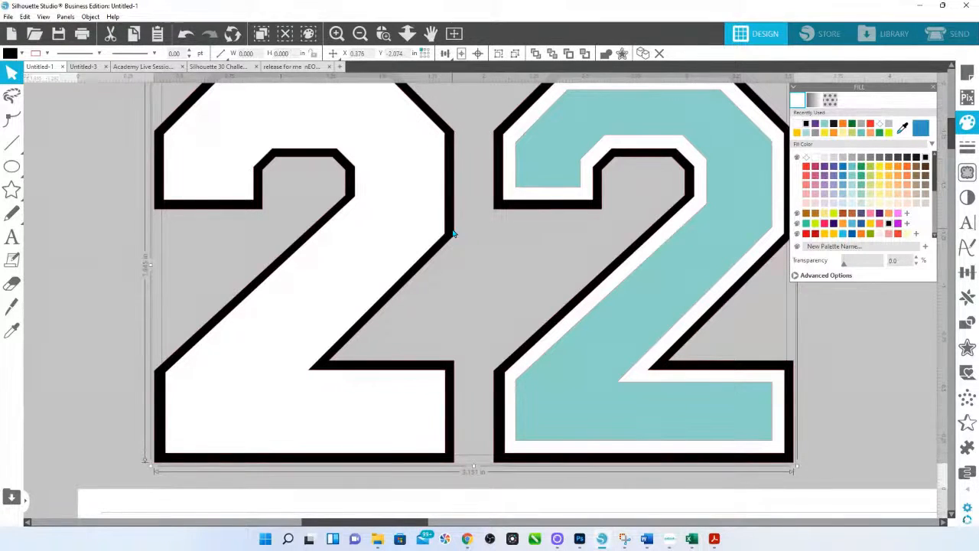
pyautogui.rightClick(452, 229)
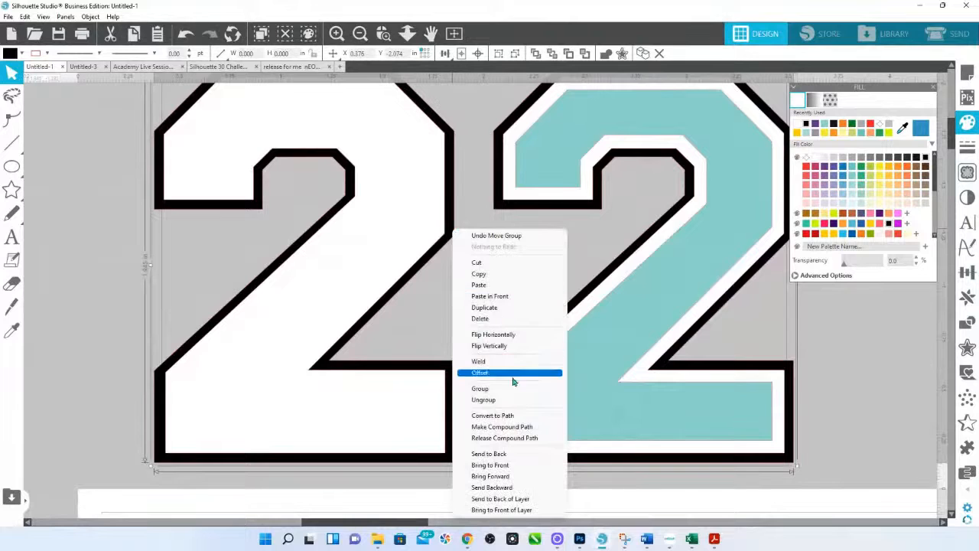
pyautogui.click(489, 454)
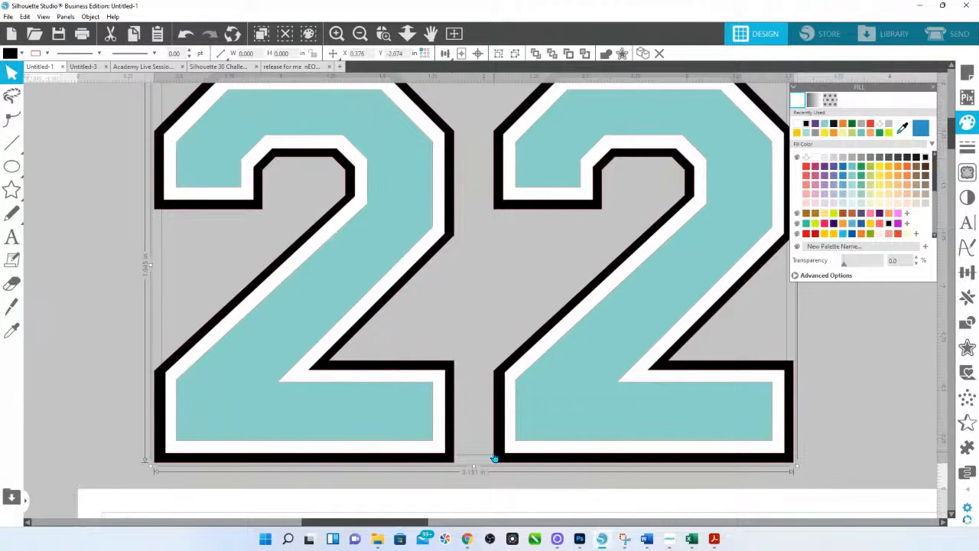
pyautogui.click(492, 306)
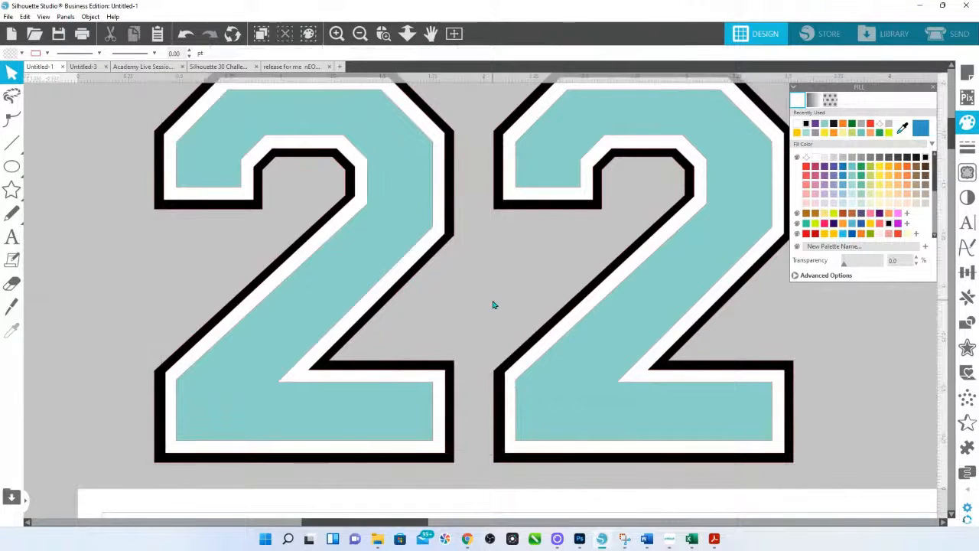
# Fill the inner layers of both 2s with blue, group them, and deselect the group
pyautogui.click(630, 124)
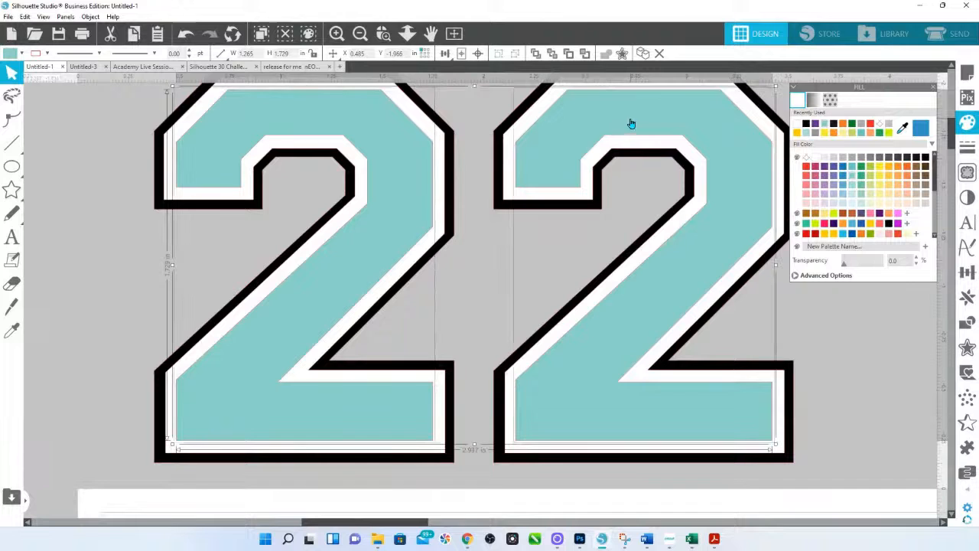
pyautogui.click(861, 224)
pyautogui.rightClick(728, 205)
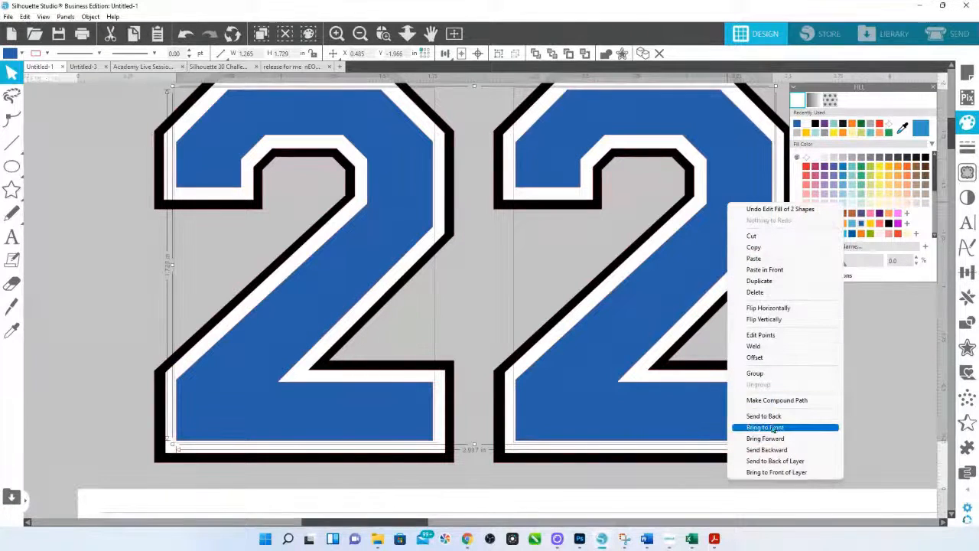
pyautogui.click(756, 374)
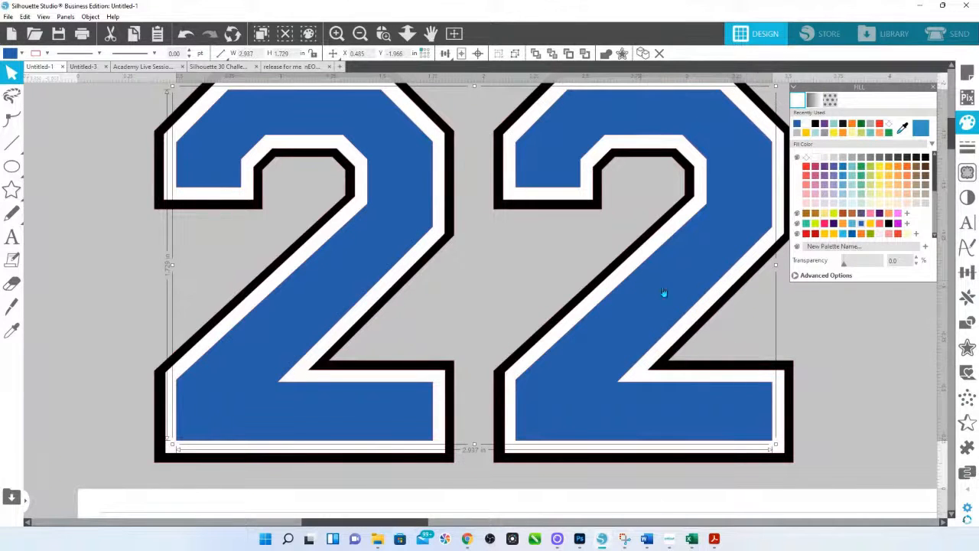
pyautogui.click(812, 346)
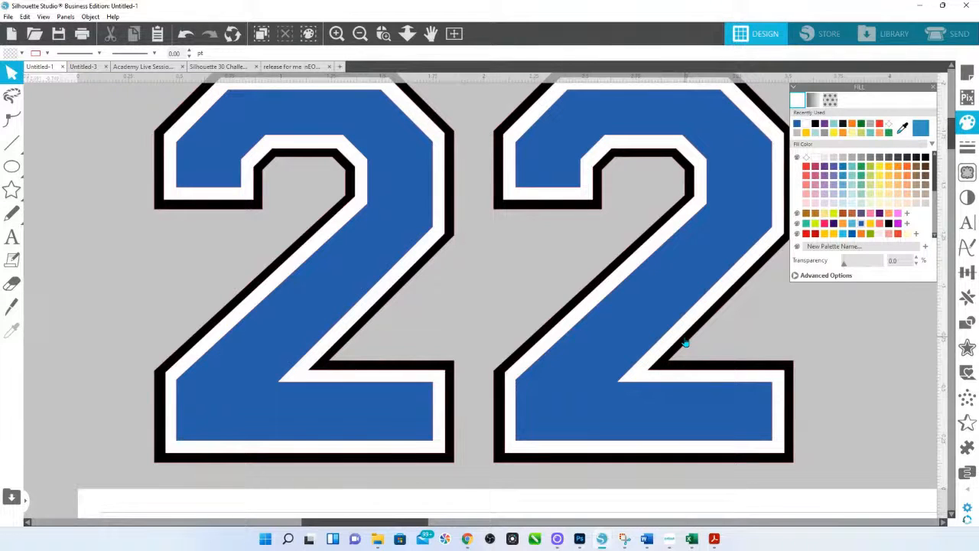
# Recolor the grouped layers of the 22 with black for the inner, blue for the middle, and white for the outer layers
pyautogui.click(647, 328)
pyautogui.click(853, 169)
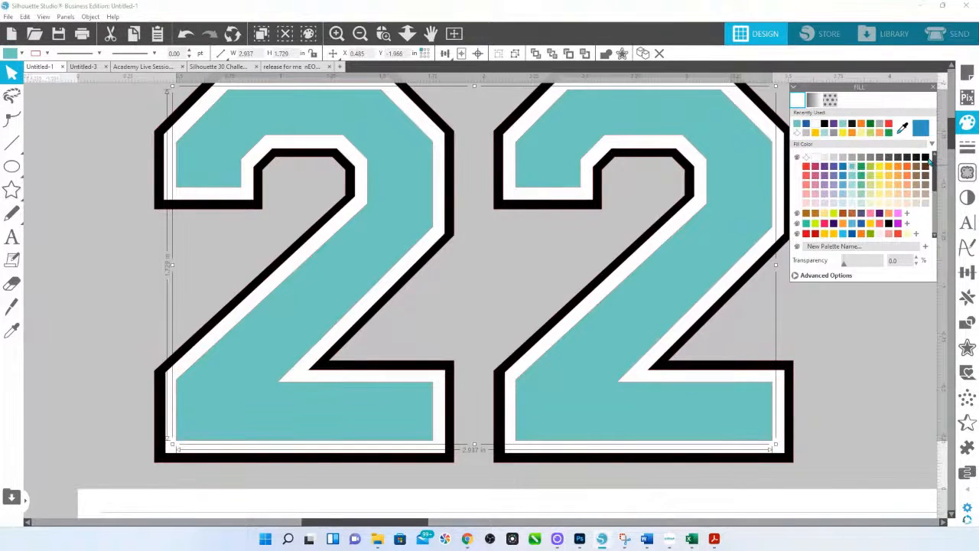
pyautogui.click(925, 158)
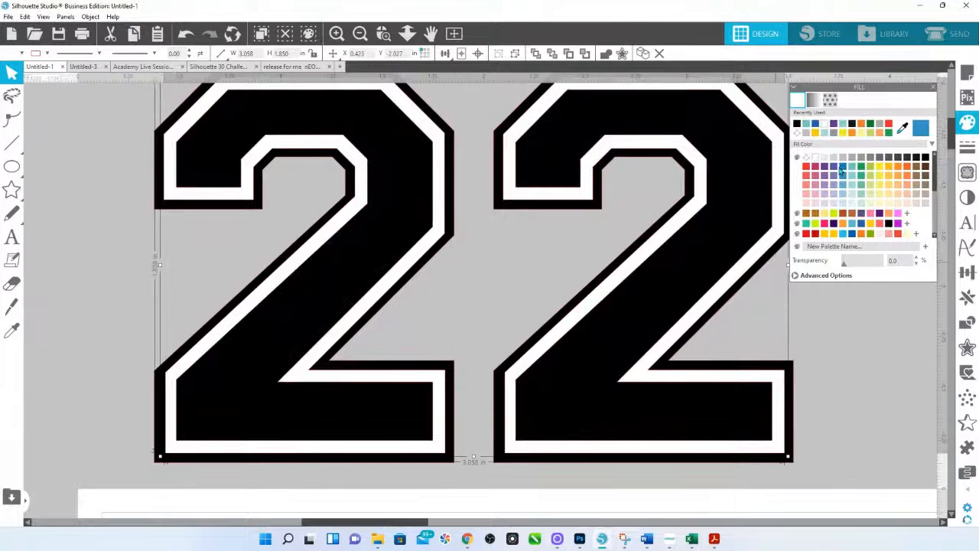
pyautogui.click(773, 248)
pyautogui.click(818, 159)
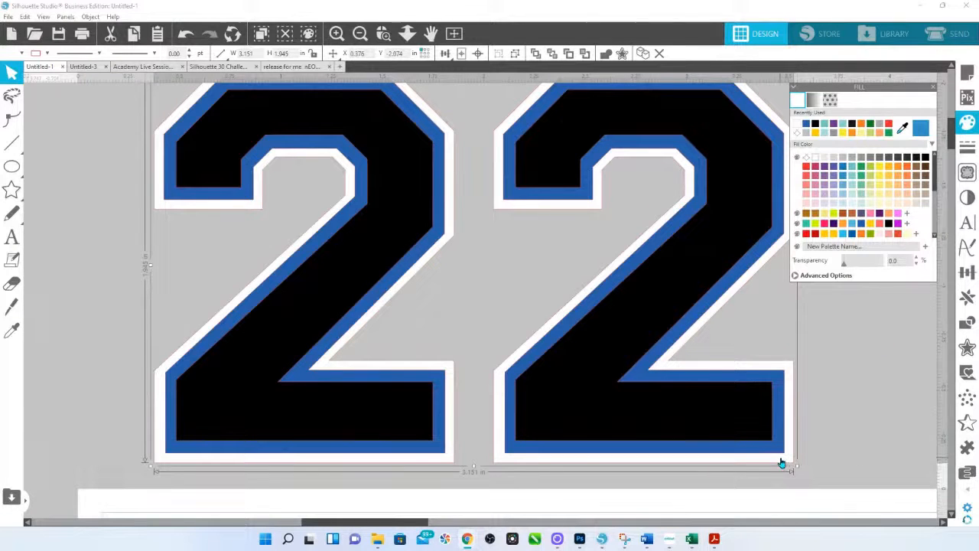
# Create an external offset of 0.050 in with square corners around the white outer layers of the 22
pyautogui.click(967, 348)
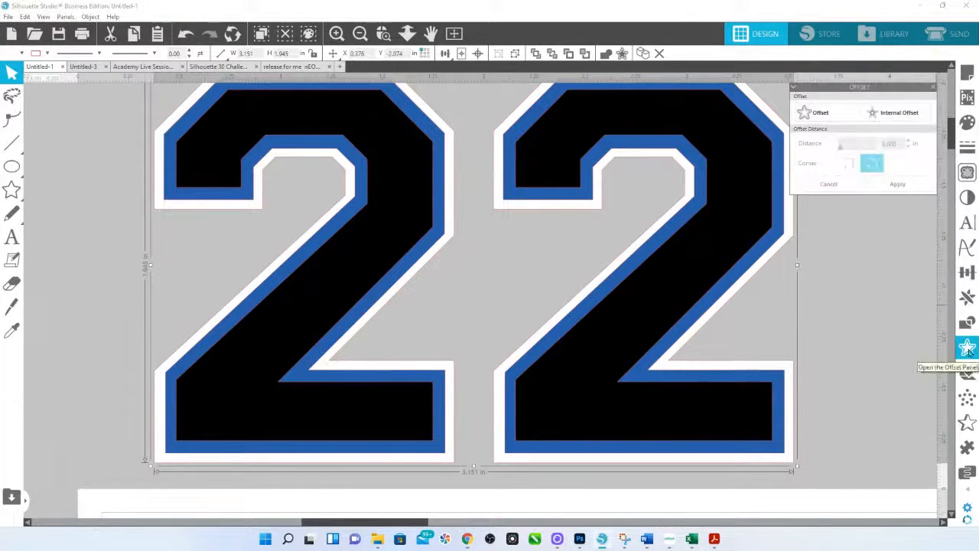
pyautogui.click(819, 113)
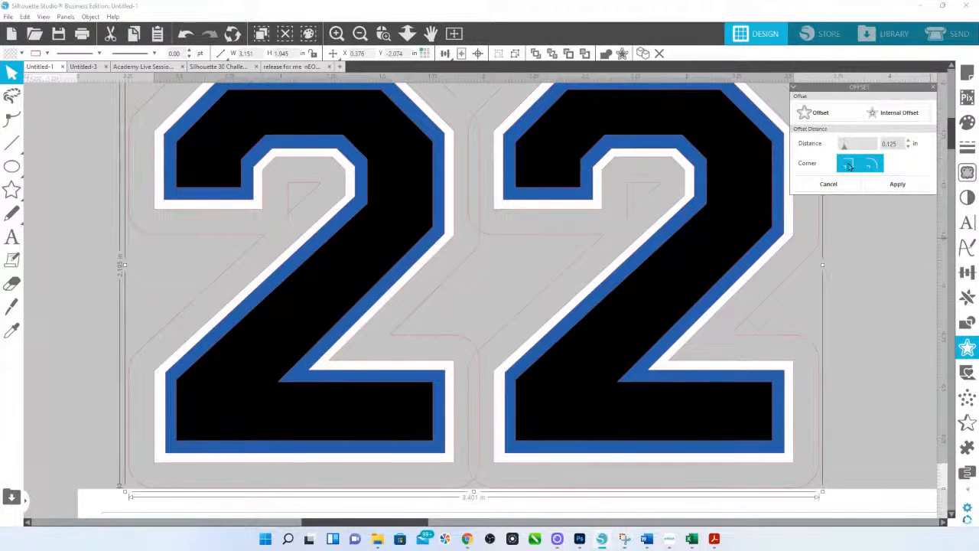
pyautogui.click(847, 165)
pyautogui.moveTo(844, 149); pyautogui.dragTo(840, 149)
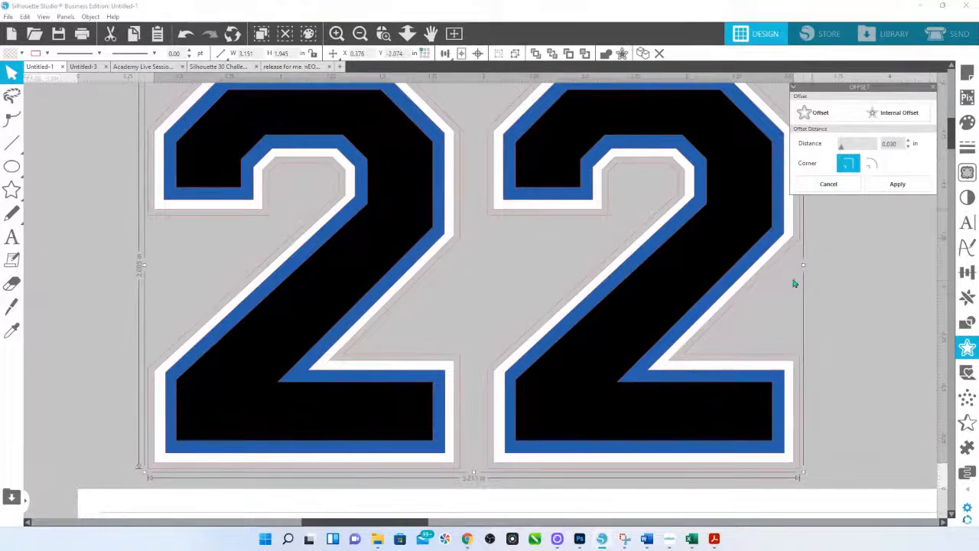
pyautogui.click(910, 142)
pyautogui.click(909, 142)
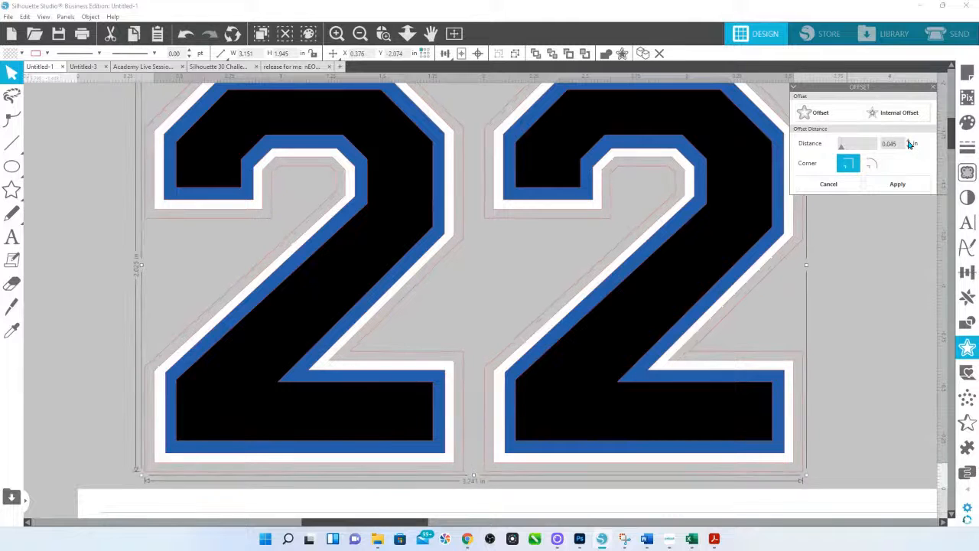
pyautogui.click(910, 142)
pyautogui.click(909, 143)
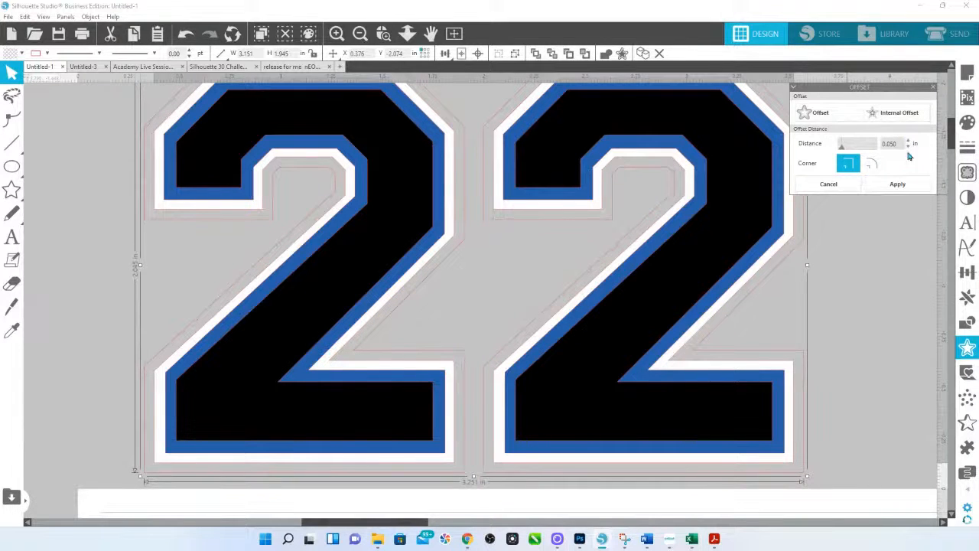
pyautogui.click(899, 184)
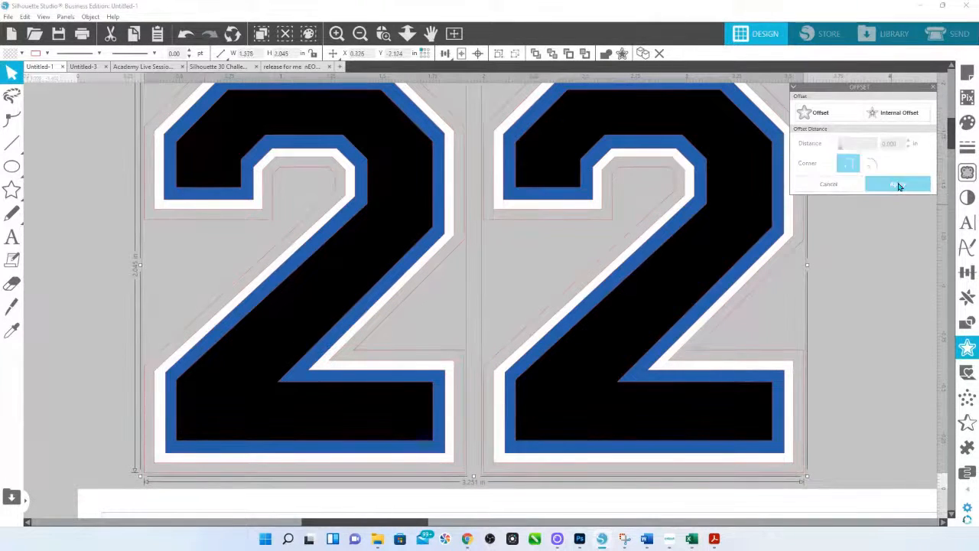
# Fill the new offset layers around both 2s with orange and group them
pyautogui.click(968, 122)
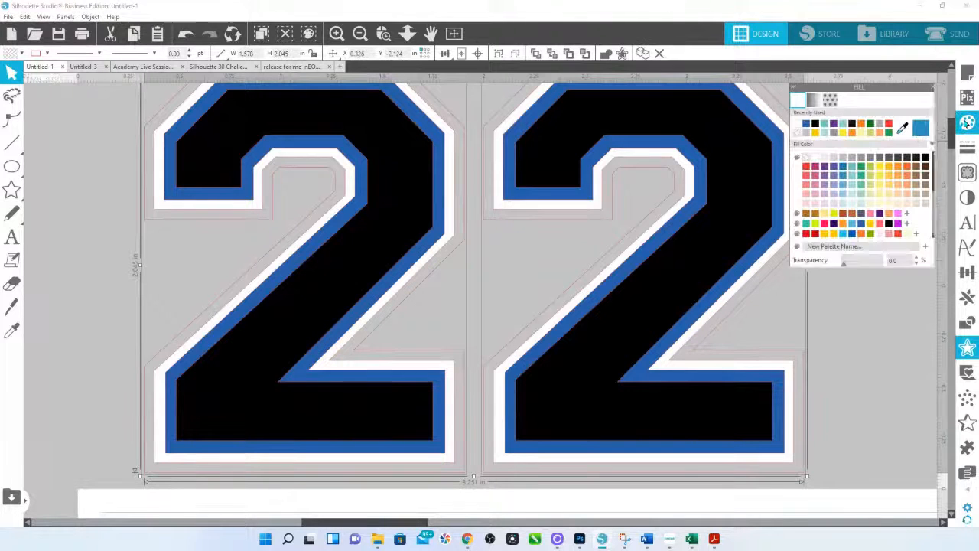
pyautogui.click(898, 168)
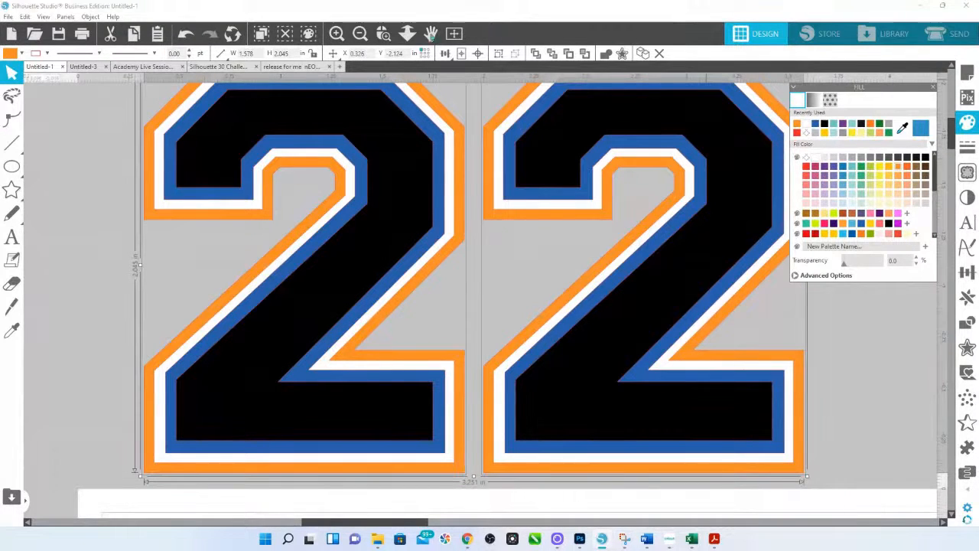
pyautogui.click(406, 33)
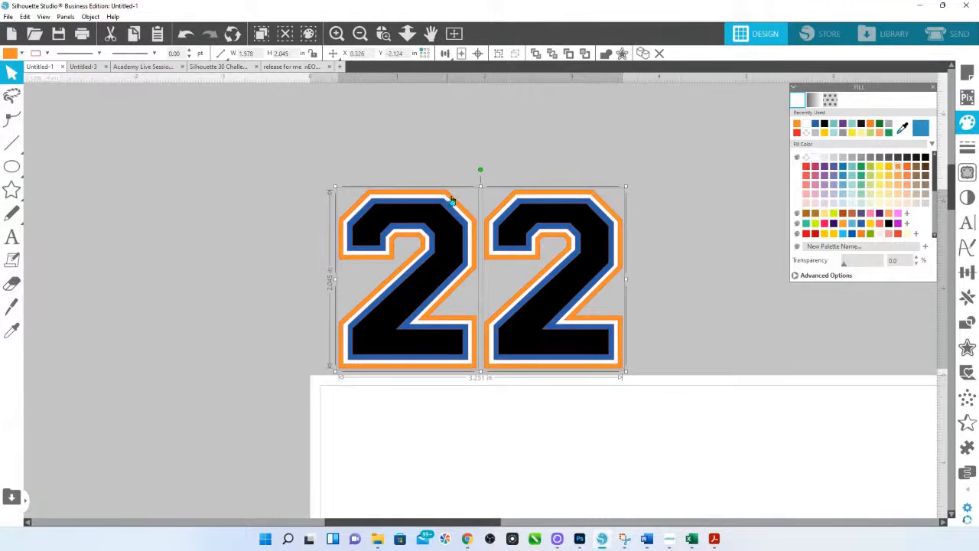
pyautogui.rightClick(441, 191)
pyautogui.click(518, 364)
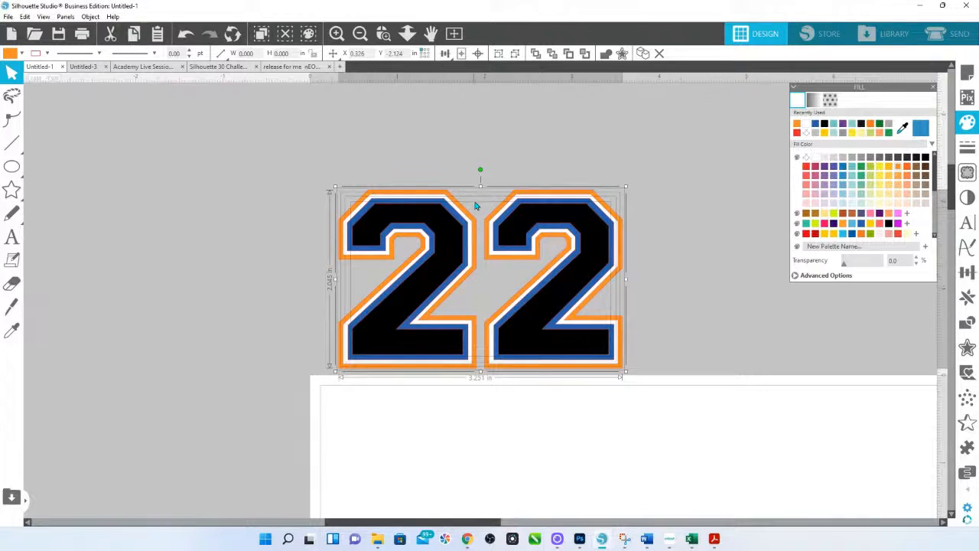
# Group the black, blue, white, and orange layers of the 22 into a single object
pyautogui.click(472, 144)
pyautogui.click(566, 237)
pyautogui.rightClick(560, 266)
pyautogui.click(606, 398)
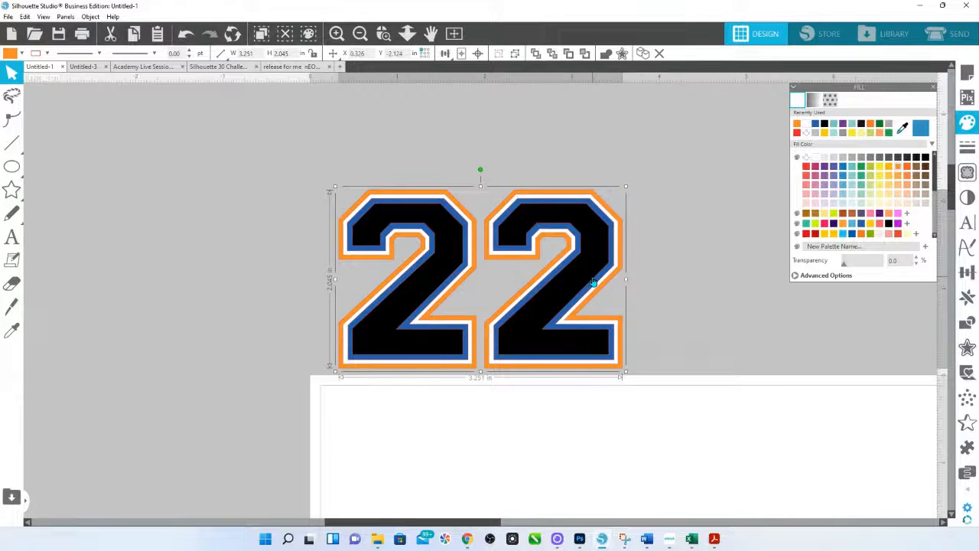
# Place a copy of the grouped multicolored 22 to the right of the original
pyautogui.moveTo(593, 282); pyautogui.dragTo(960, 278)
pyautogui.moveTo(717, 420); pyautogui.dragTo(463, 398)
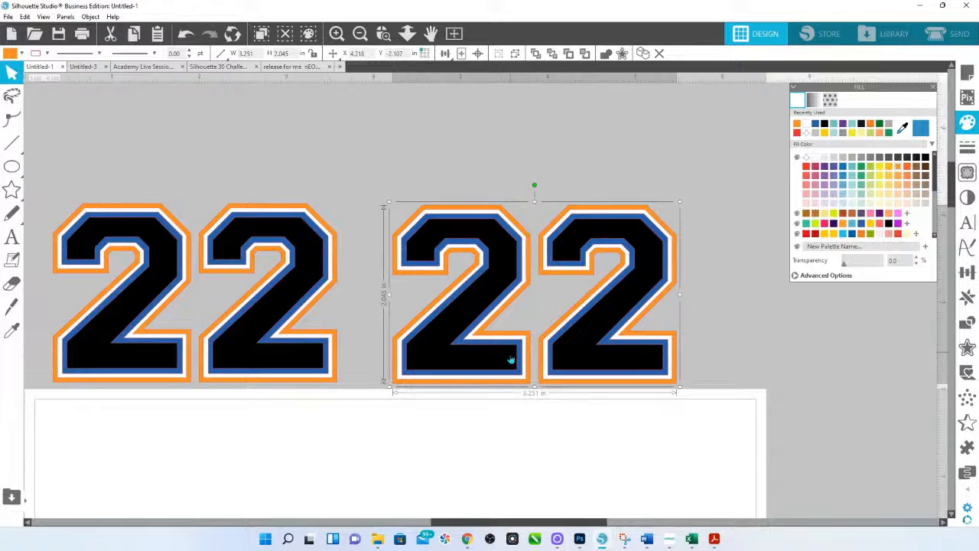
pyautogui.moveTo(511, 360); pyautogui.dragTo(495, 360)
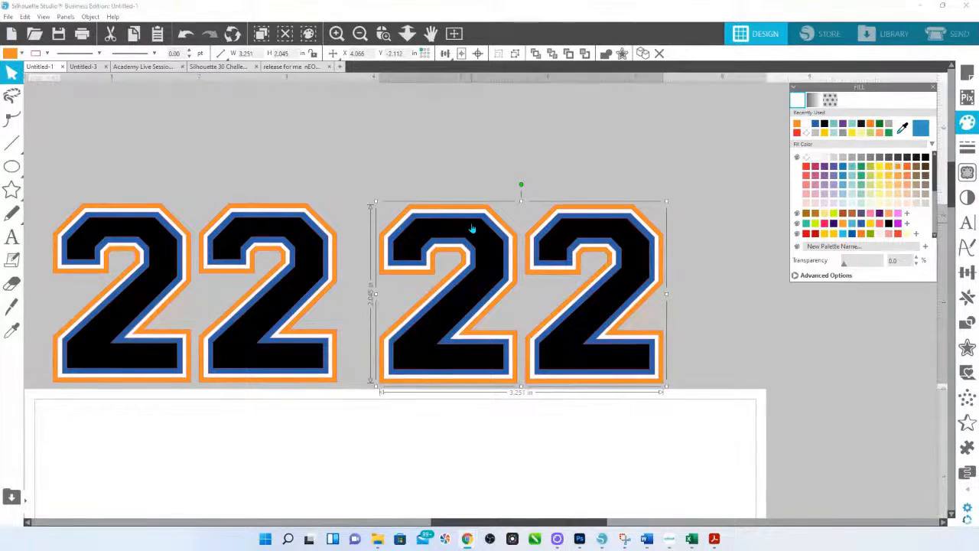
# Weld the copied 22 into solid shapes and deselect it
pyautogui.rightClick(612, 232)
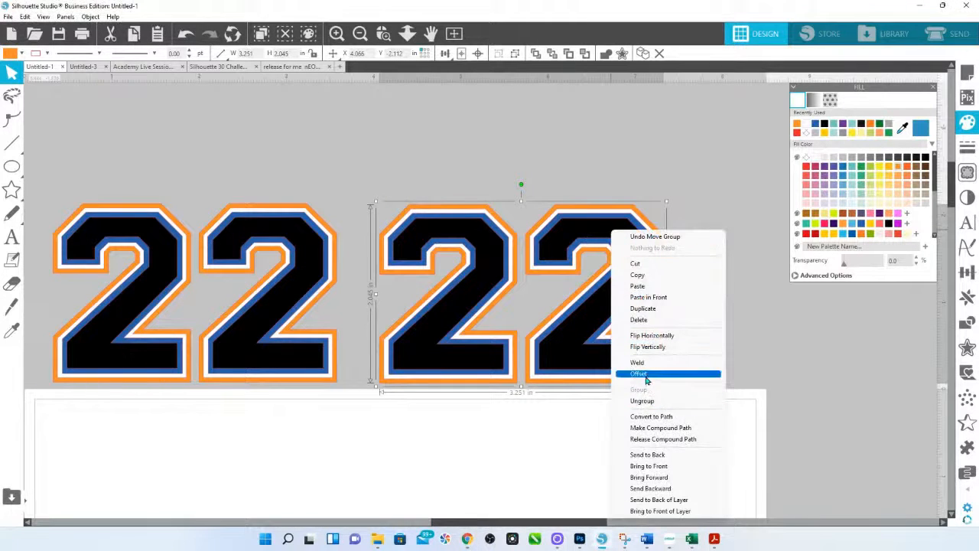
pyautogui.click(641, 363)
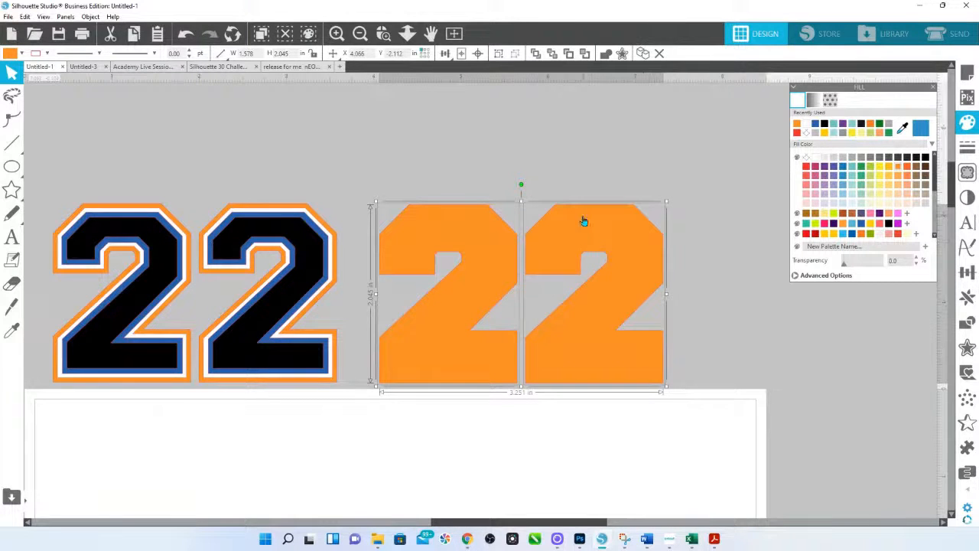
pyautogui.click(599, 179)
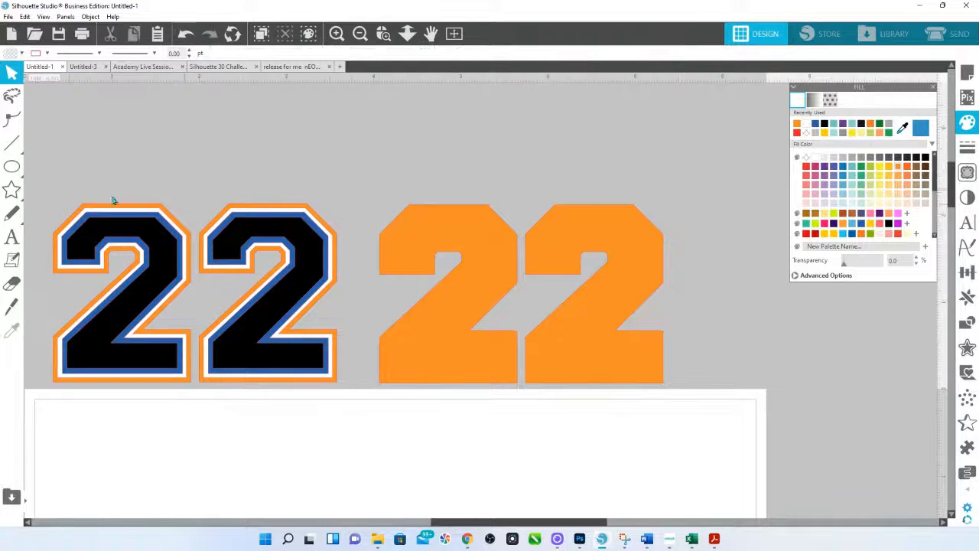
# Place another copy of the multicolored 22 to the right of the welded orange one and ungroup it
pyautogui.click(255, 316)
pyautogui.keyDown('alt'); pyautogui.moveTo(258, 359); pyautogui.dragTo(462, 441); pyautogui.keyUp('alt')
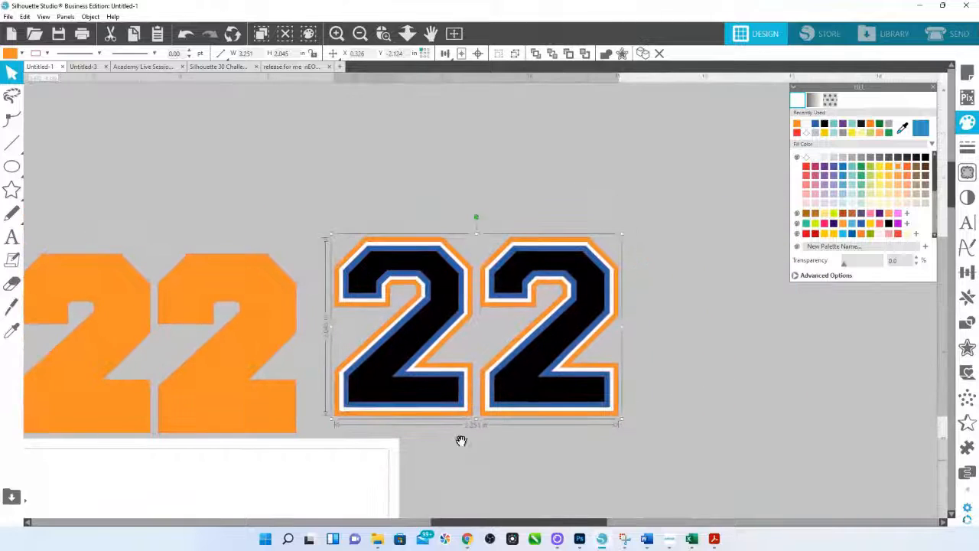
pyautogui.rightClick(518, 392)
pyautogui.click(564, 271)
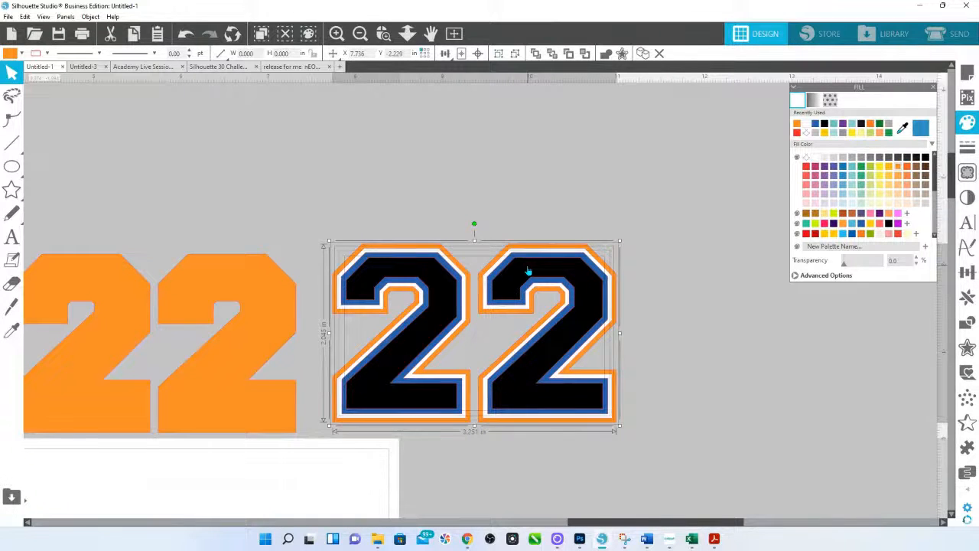
# Combine the layers of the ungrouped copy into a compound path and fill it with black
pyautogui.rightClick(528, 271)
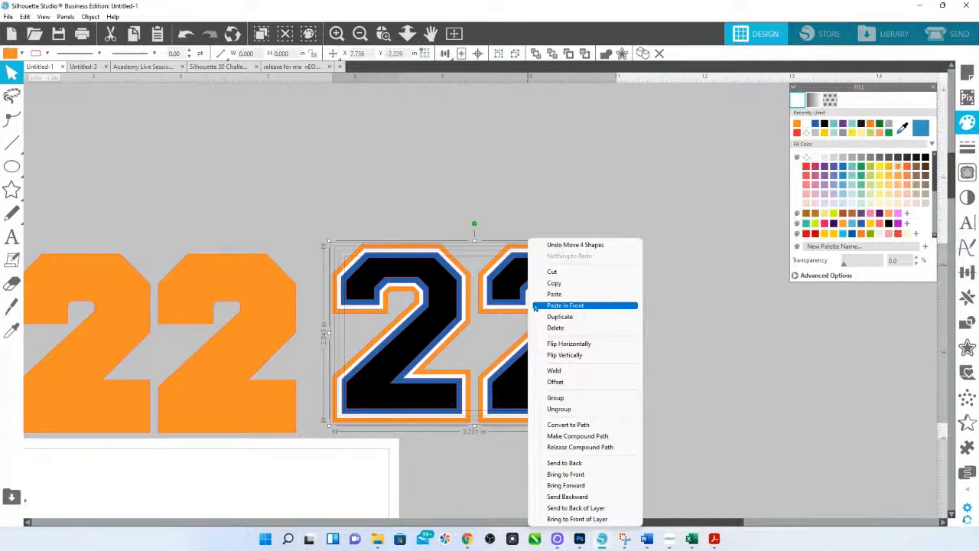
pyautogui.click(578, 435)
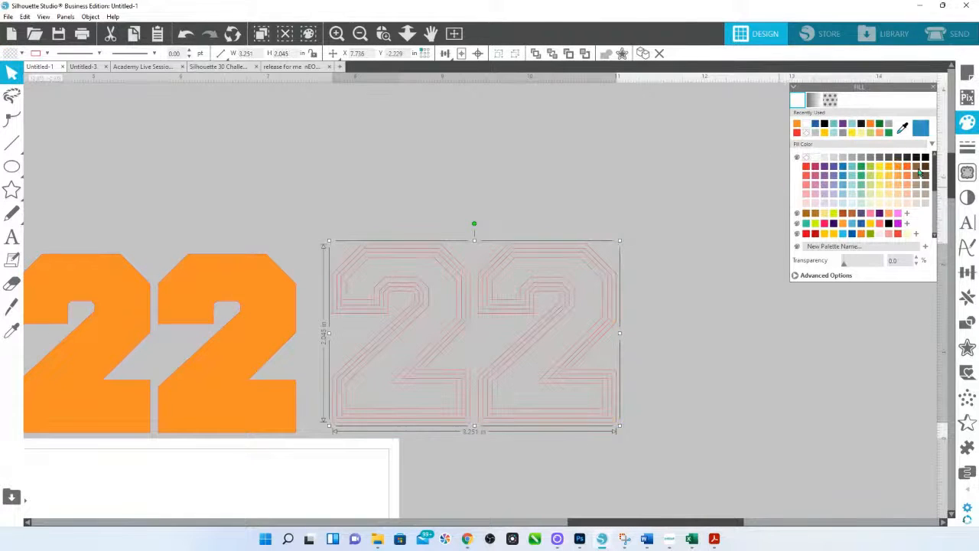
pyautogui.click(924, 158)
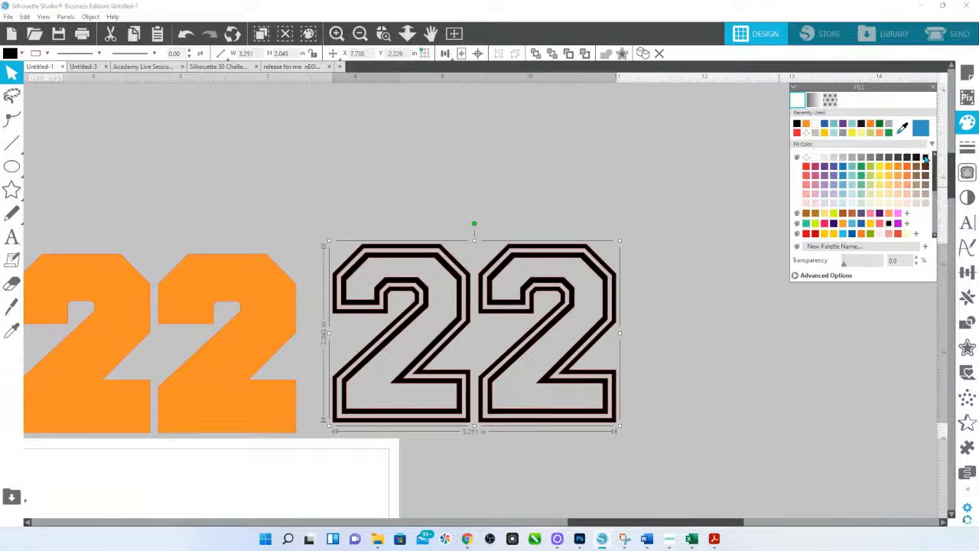
# Nudge the original multicolored 22 slightly and move the black CLASS OF text from the page to just above it
pyautogui.hscroll(-10, 197, 210)
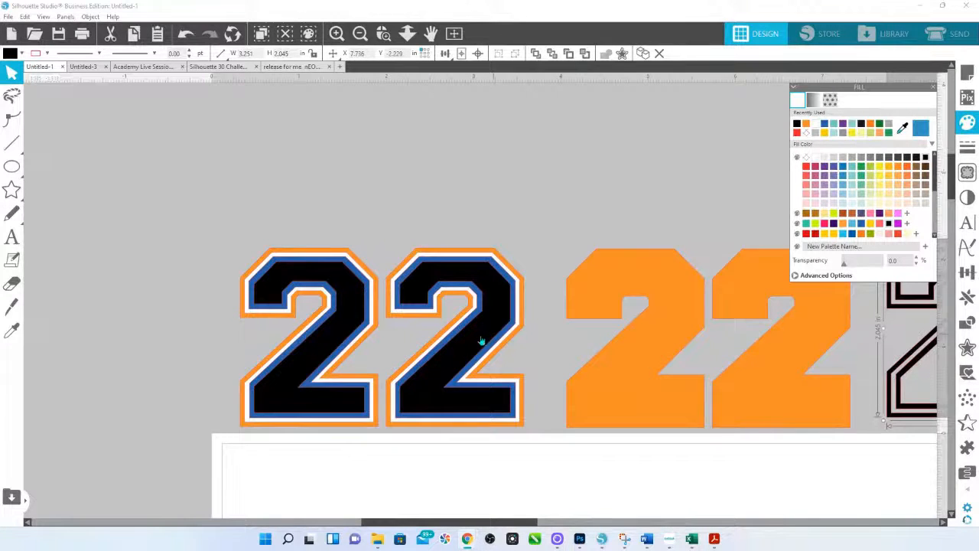
pyautogui.moveTo(482, 341)
pyautogui.mouseDown()
pyautogui.moveTo(463, 304)
pyautogui.moveTo(481, 298)
pyautogui.moveTo(492, 334)
pyautogui.mouseUp()
pyautogui.click(471, 180)
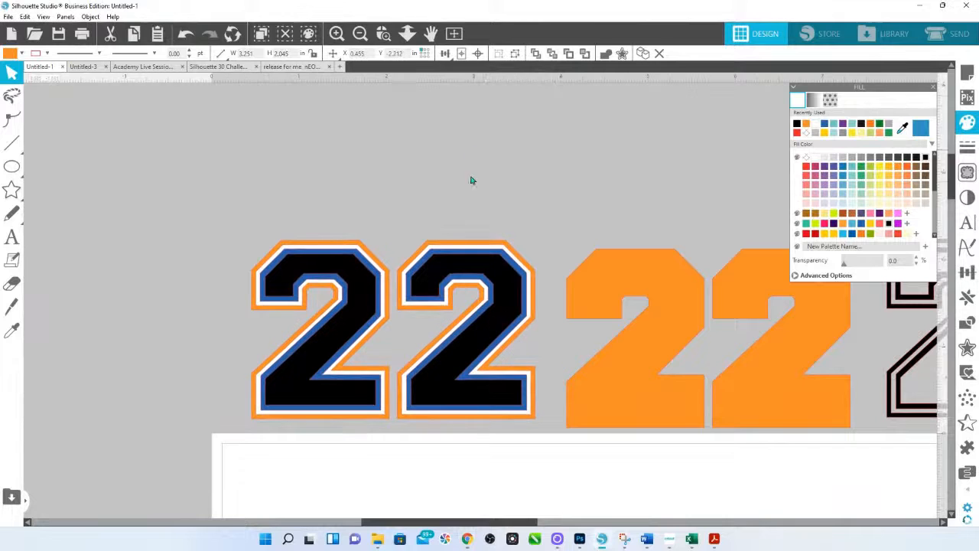
pyautogui.click(407, 33)
pyautogui.moveTo(423, 251); pyautogui.dragTo(426, 221)
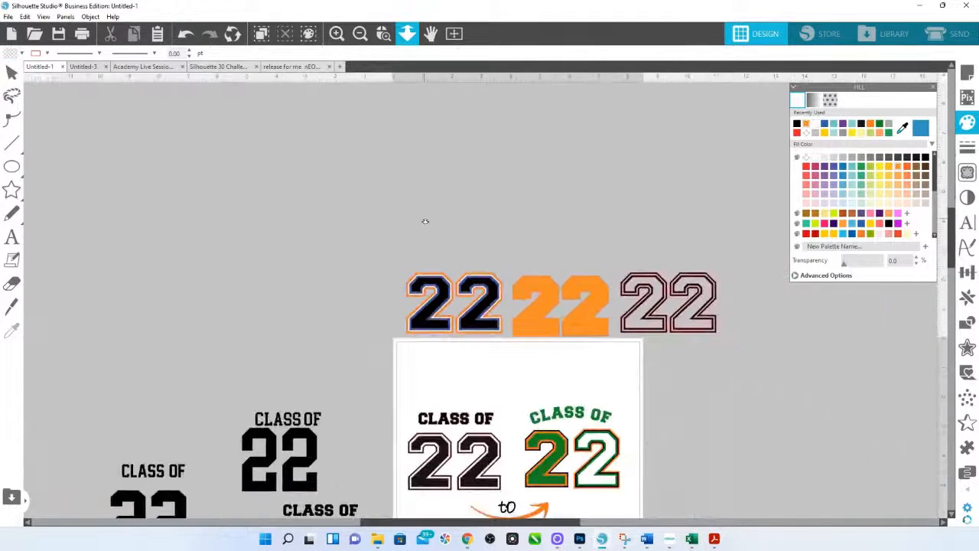
pyautogui.click(481, 424)
pyautogui.moveTo(481, 424); pyautogui.dragTo(482, 268)
pyautogui.click(383, 33)
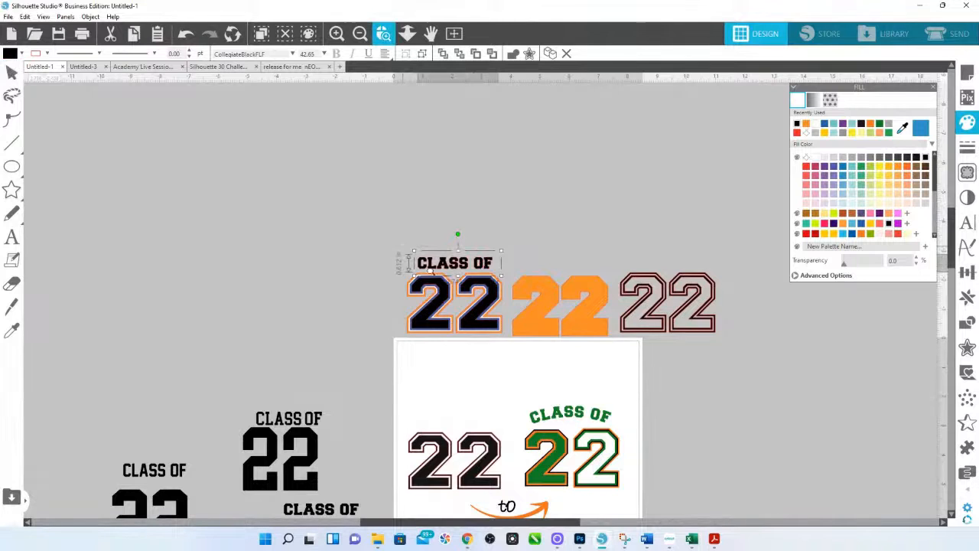
pyautogui.moveTo(408, 260); pyautogui.dragTo(563, 332)
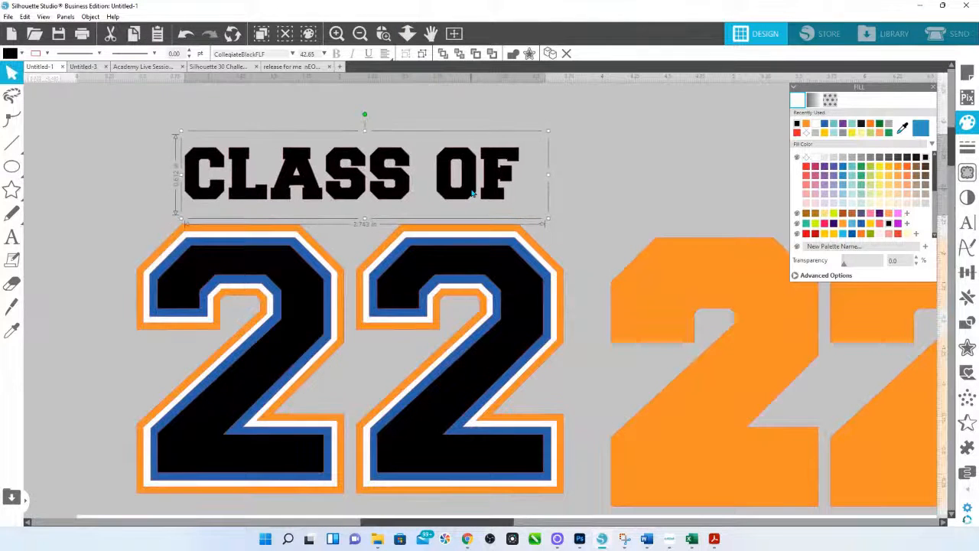
# Draw an ellipse about 4.13 in wide and 1.96 in high over the multicolored 22, and position it below the raised CLASS OF text
pyautogui.moveTo(11, 168)
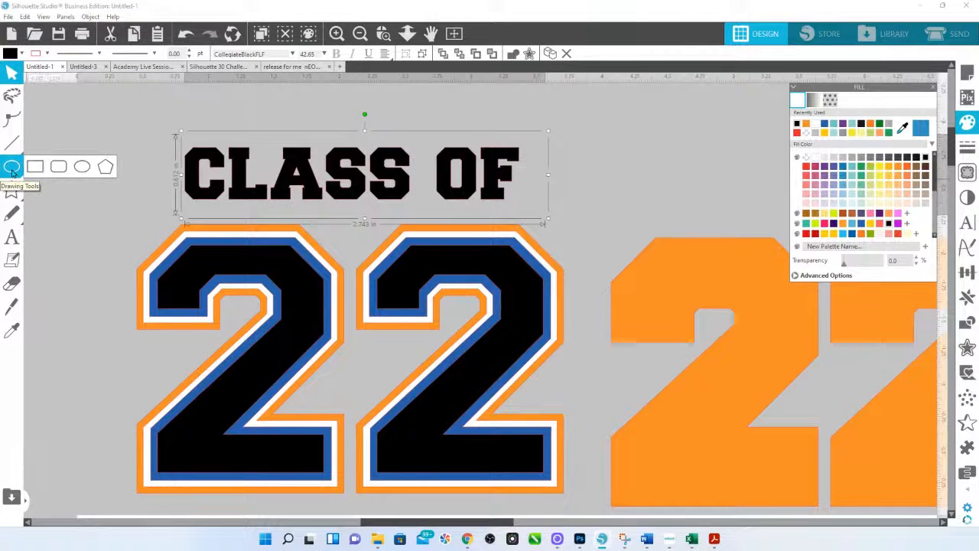
pyautogui.click(81, 166)
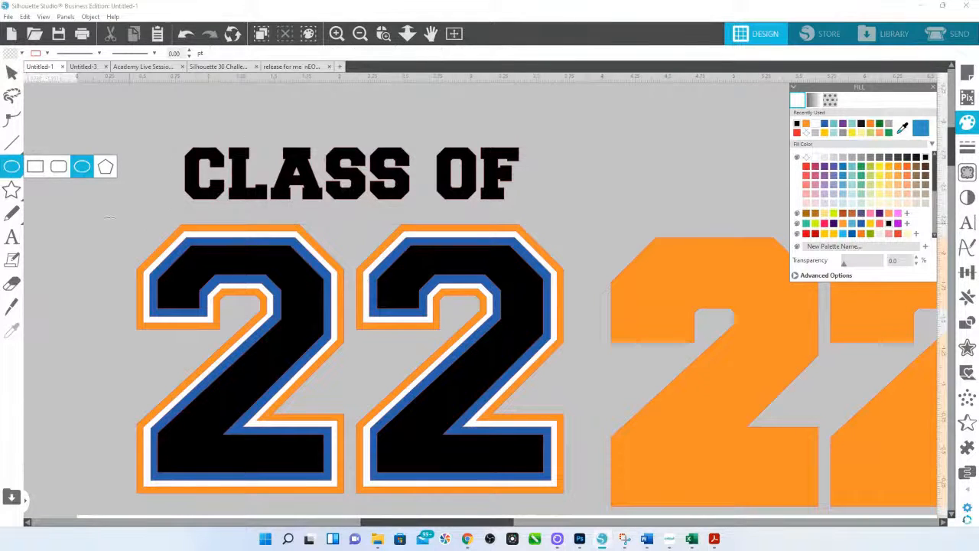
pyautogui.moveTo(86, 211); pyautogui.dragTo(639, 472)
pyautogui.scroll(-1, 363, 173)
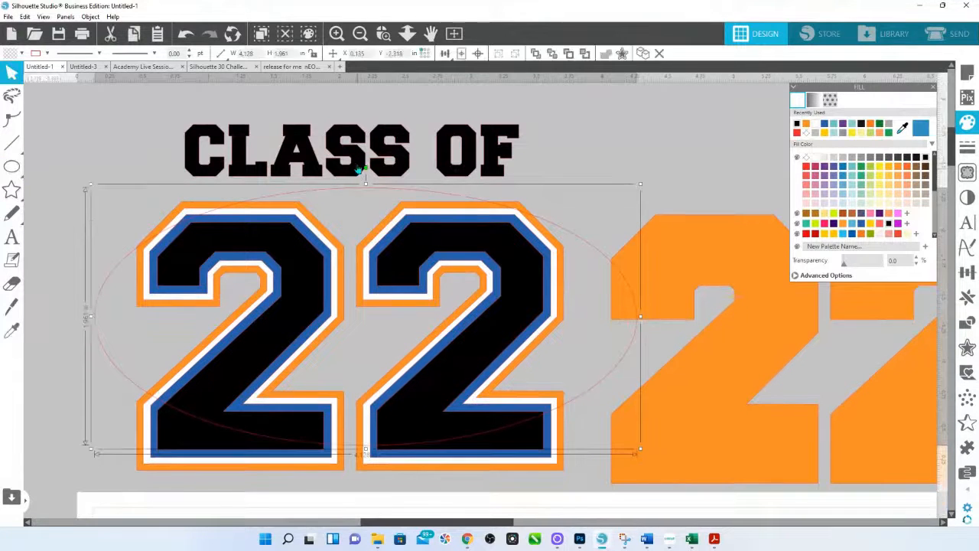
pyautogui.moveTo(360, 171); pyautogui.dragTo(354, 116)
pyautogui.moveTo(351, 191); pyautogui.dragTo(341, 179)
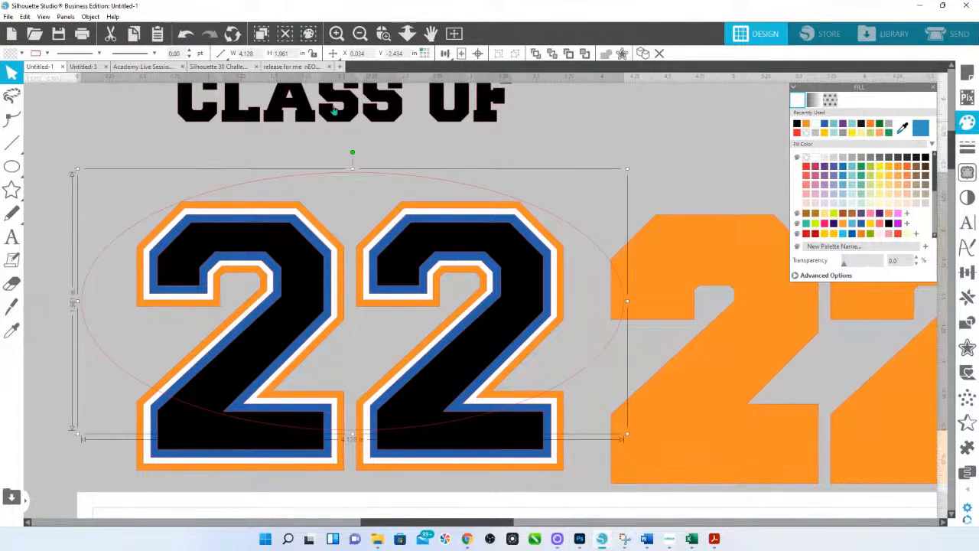
# Duplicate the CLASS OF text above the multicolored 22 together with its ellipse, and move the copy left into the empty area
pyautogui.click(406, 35)
pyautogui.moveTo(392, 175); pyautogui.dragTo(354, 151)
pyautogui.click(354, 151)
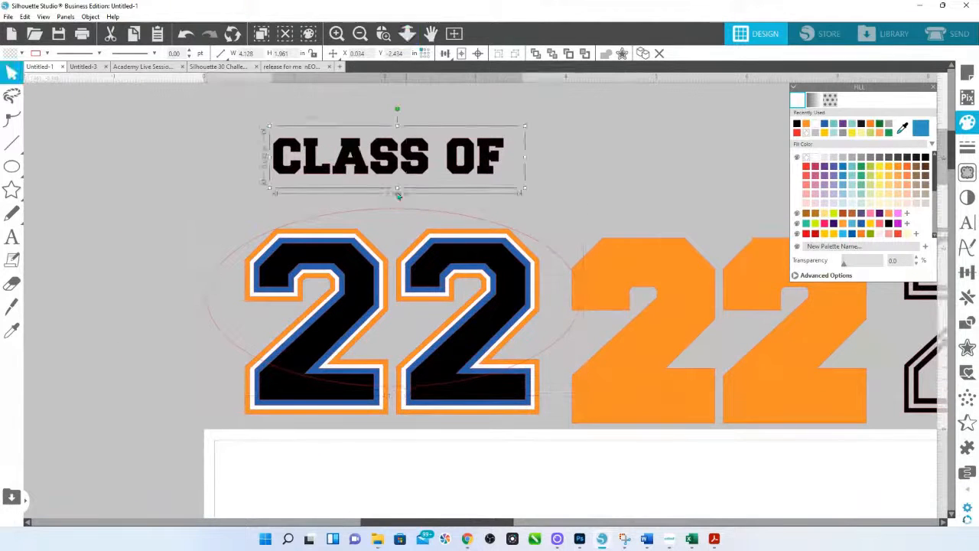
pyautogui.keyDown('shift'); pyautogui.click(411, 212); pyautogui.keyUp('shift')
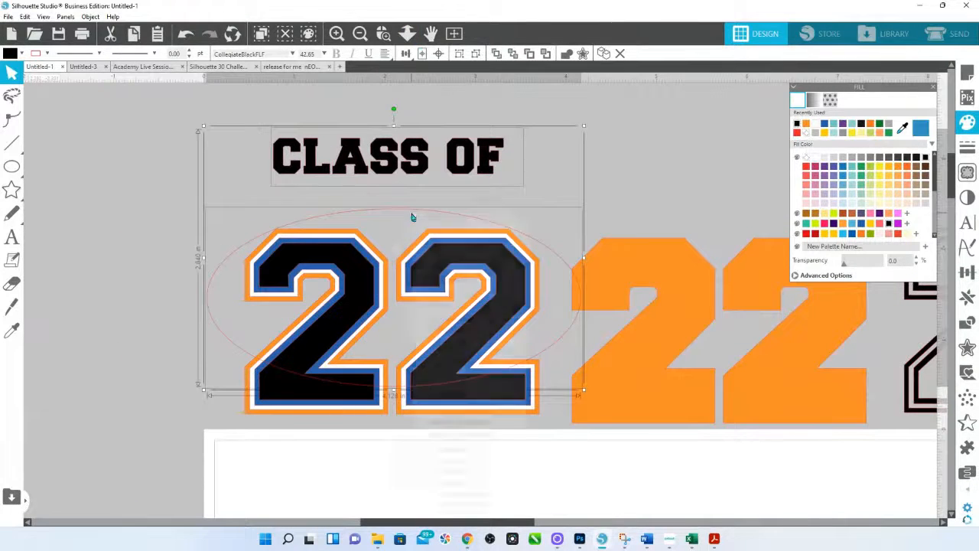
pyautogui.rightClick(411, 218)
pyautogui.click(465, 291)
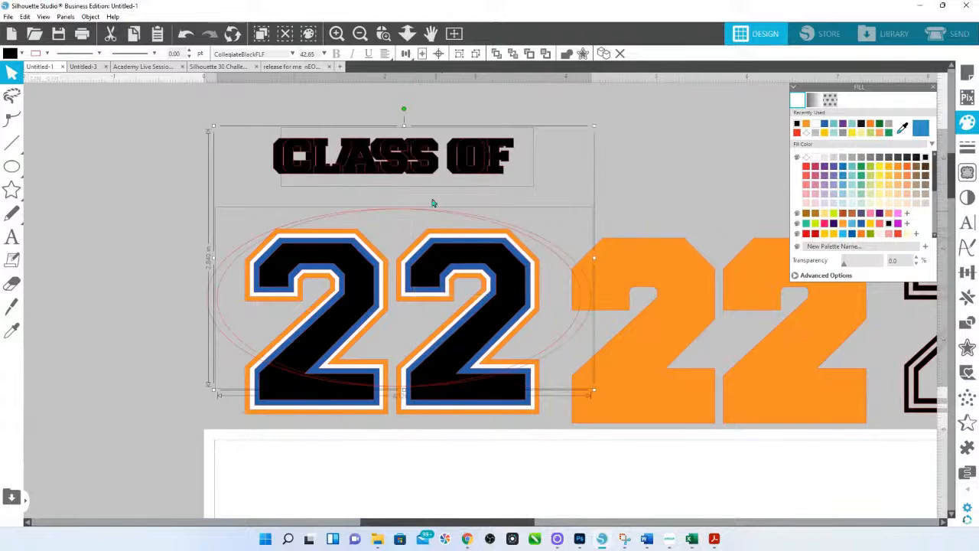
pyautogui.moveTo(433, 184); pyautogui.dragTo(44, 184)
pyautogui.moveTo(166, 279); pyautogui.dragTo(525, 266)
pyautogui.click(520, 367)
pyautogui.click(335, 207)
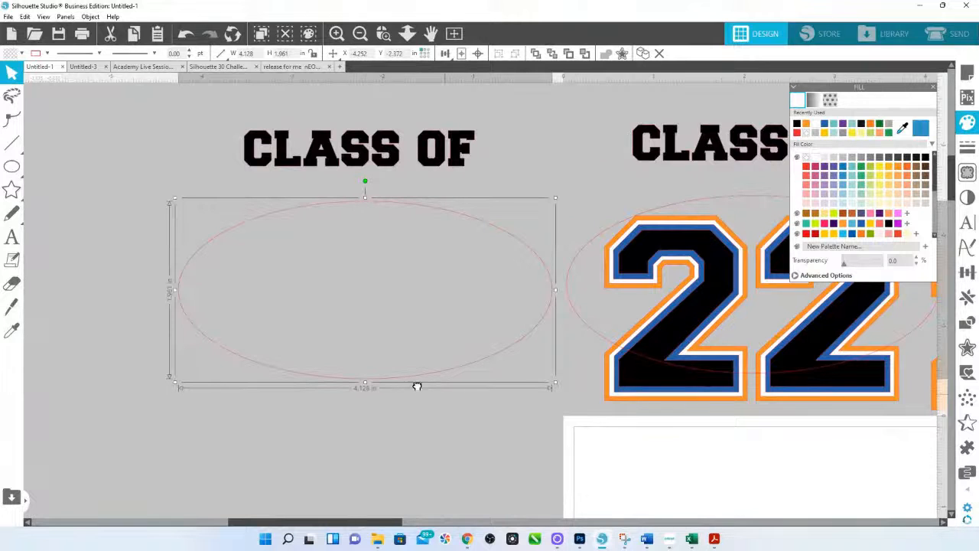
# Stretch the ellipse over the multicolored 22 to about 2.83 in high and position it just below the CLASS OF text
pyautogui.hscroll(5, 413, 387)
pyautogui.scroll(2, 413, 386)
pyautogui.click(314, 283)
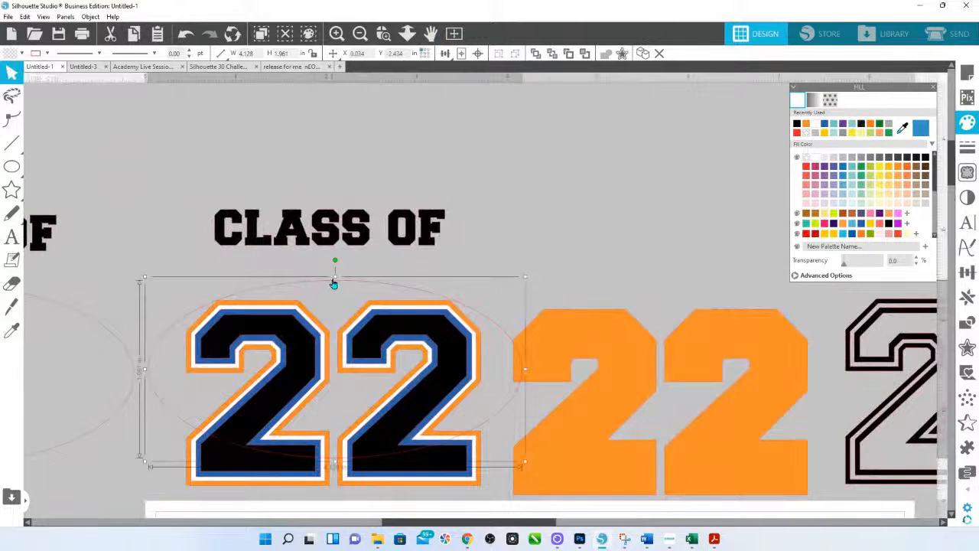
pyautogui.moveTo(335, 277); pyautogui.dragTo(334, 219)
pyautogui.moveTo(441, 254); pyautogui.dragTo(448, 293)
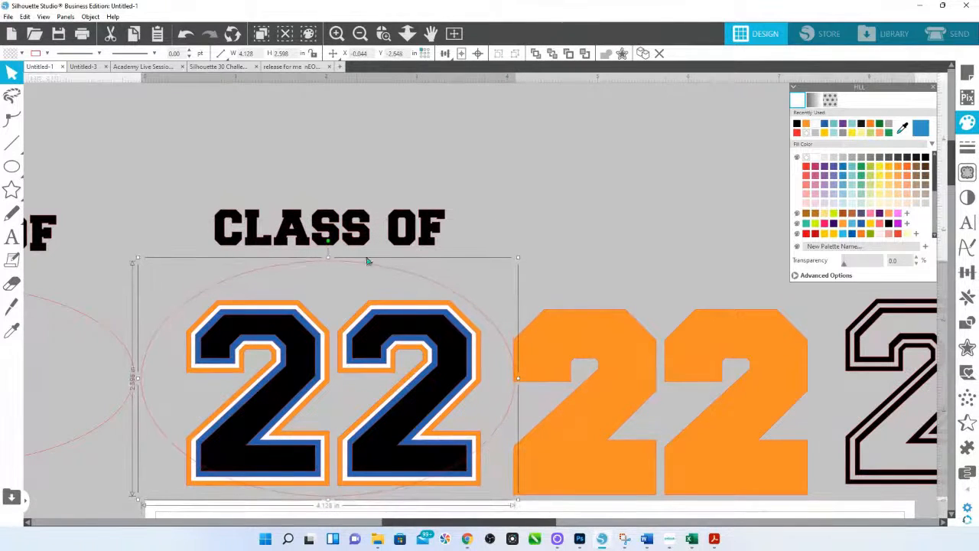
pyautogui.moveTo(327, 257); pyautogui.dragTo(327, 238)
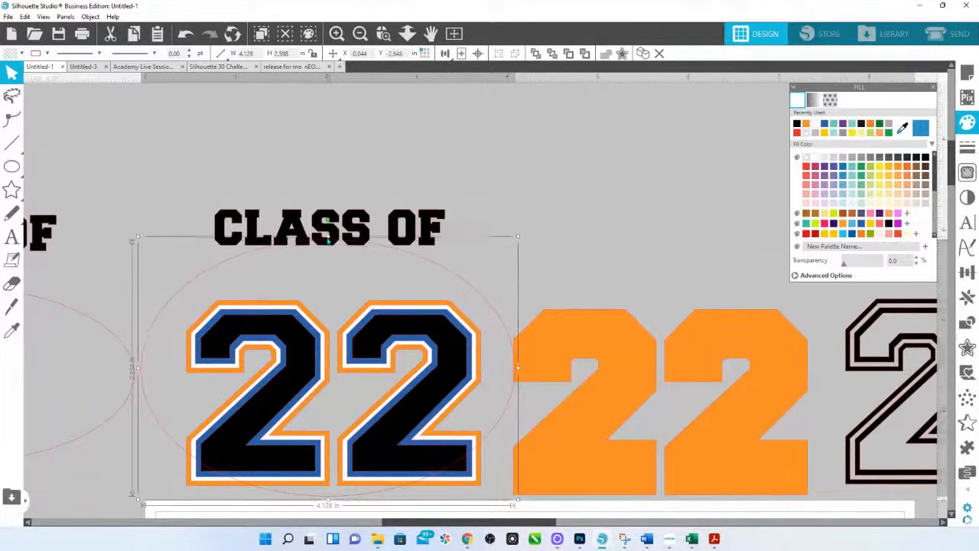
pyautogui.moveTo(419, 274); pyautogui.dragTo(426, 289)
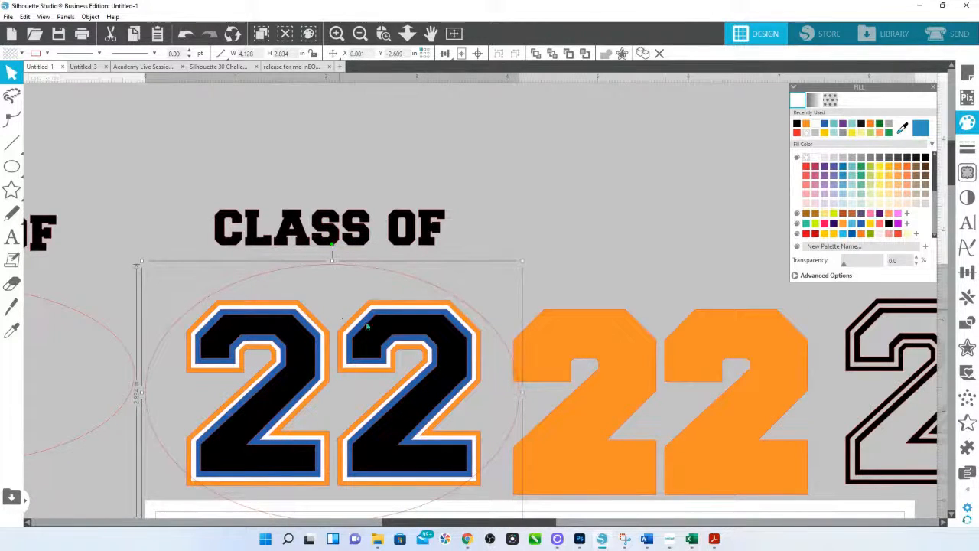
# Duplicate the CLASS OF text with its taller ellipse and place the copy above the welded orange 22
pyautogui.click(406, 33)
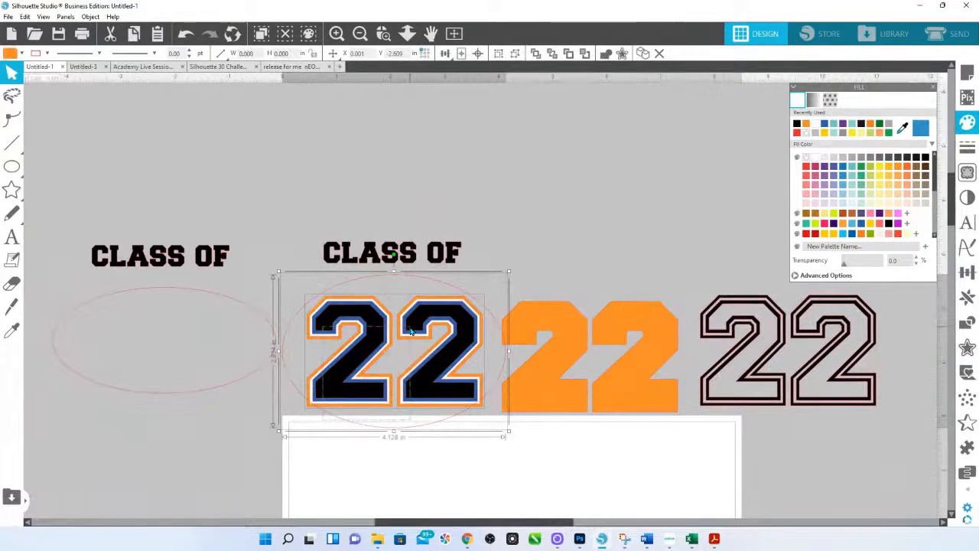
pyautogui.click(382, 252)
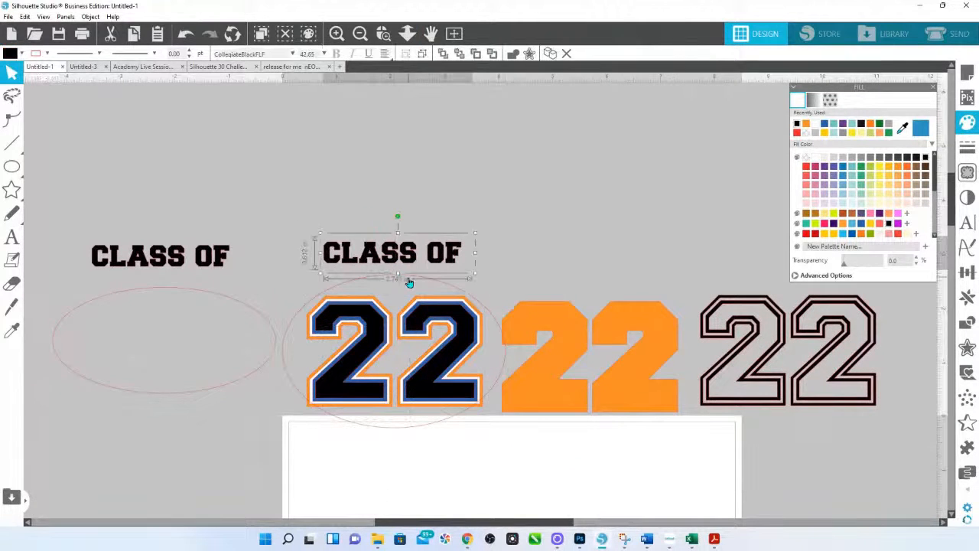
pyautogui.rightClick(415, 280)
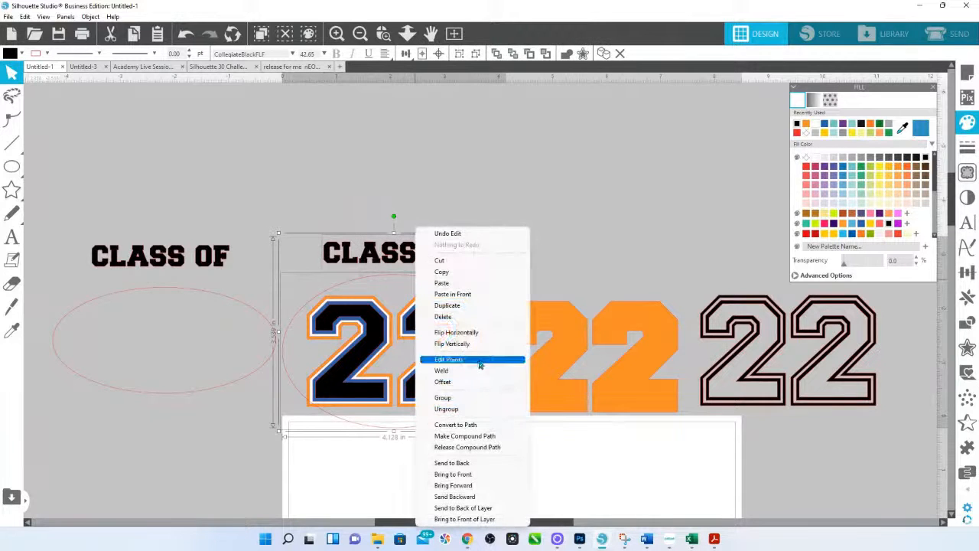
pyautogui.click(452, 306)
pyautogui.moveTo(446, 263); pyautogui.dragTo(660, 115)
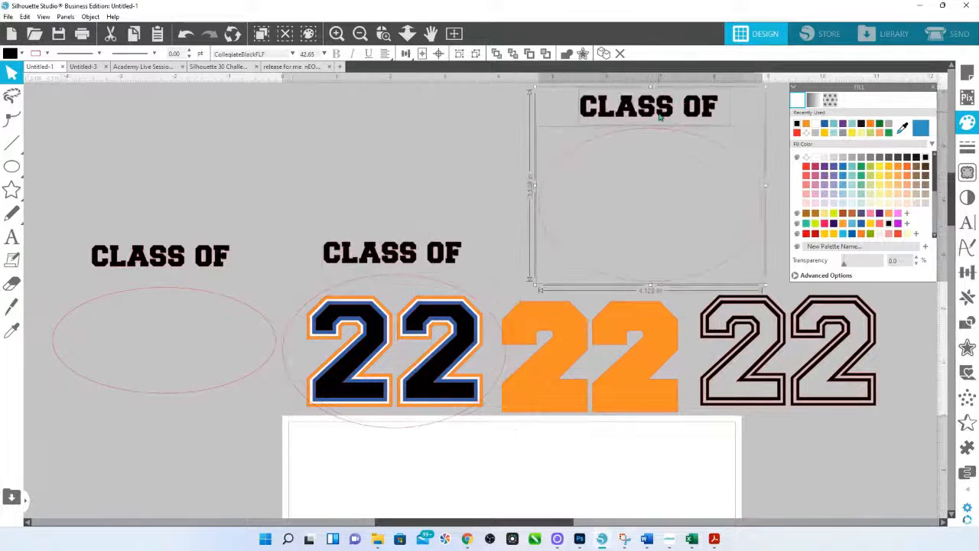
# Resize the ellipse around the multicolored 22 to about 3.71 in wide and 3.17 in high, and center it over the numbers
pyautogui.click(417, 299)
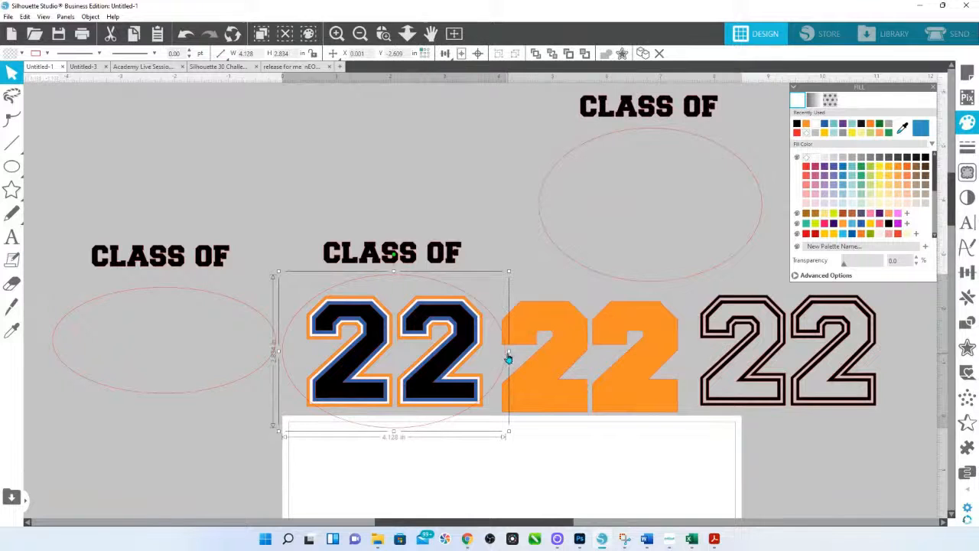
pyautogui.moveTo(508, 350); pyautogui.dragTo(487, 354)
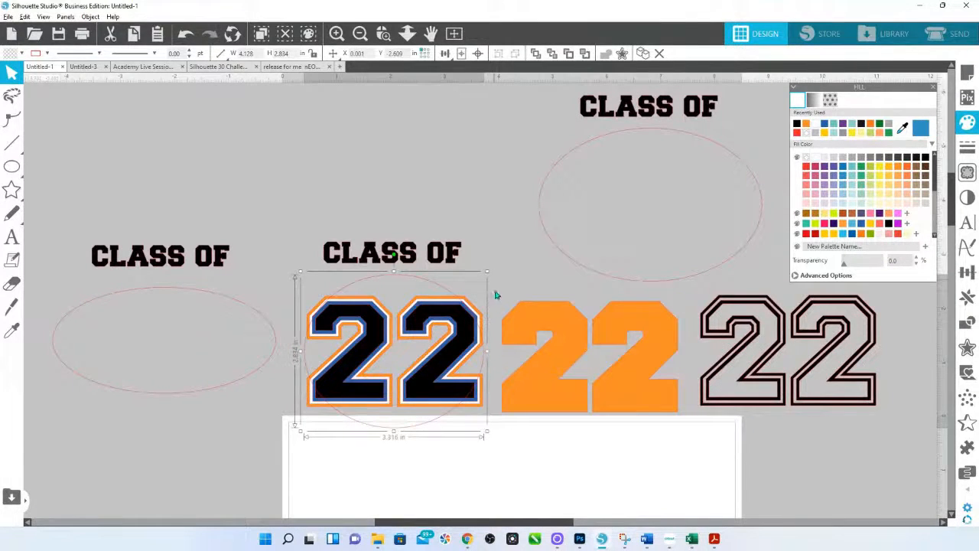
pyautogui.moveTo(487, 272); pyautogui.dragTo(513, 261)
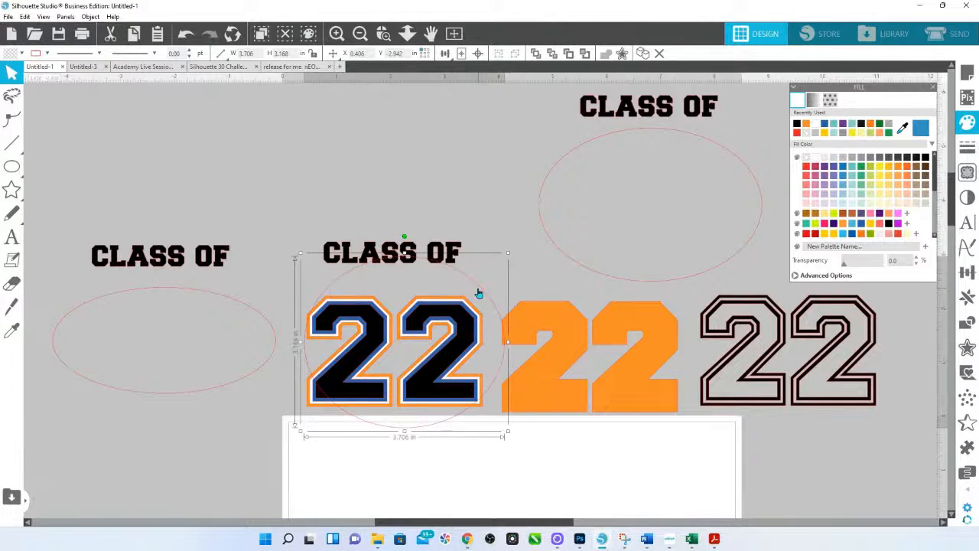
pyautogui.moveTo(476, 294); pyautogui.dragTo(466, 301)
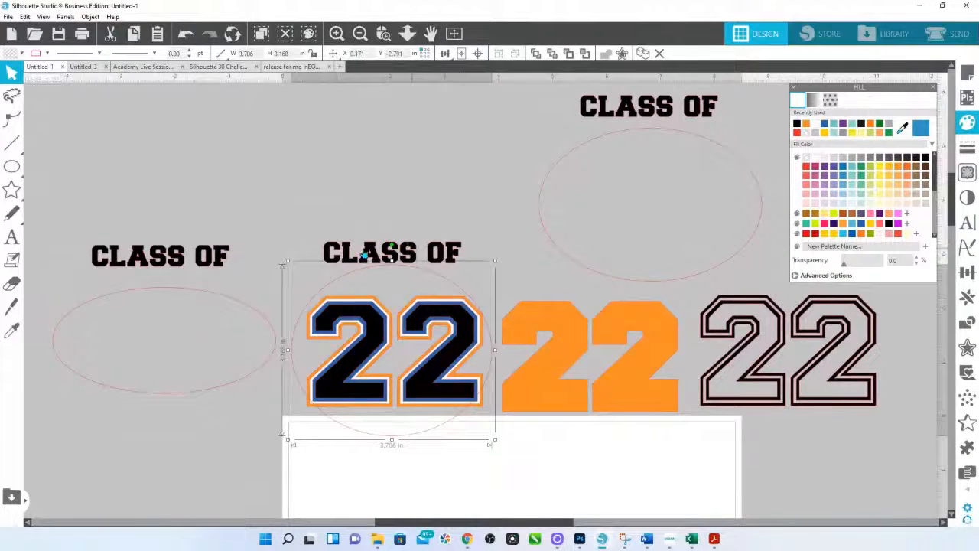
# Attach the CLASS OF text above the multicolored 22 to the ellipse so that it arches along the upper curve
pyautogui.click(389, 212)
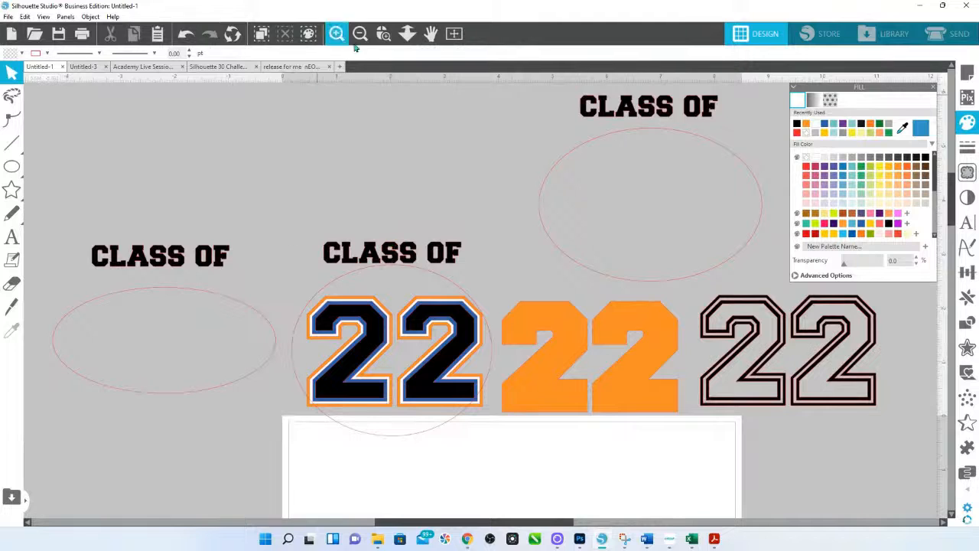
pyautogui.moveTo(288, 202); pyautogui.dragTo(542, 344)
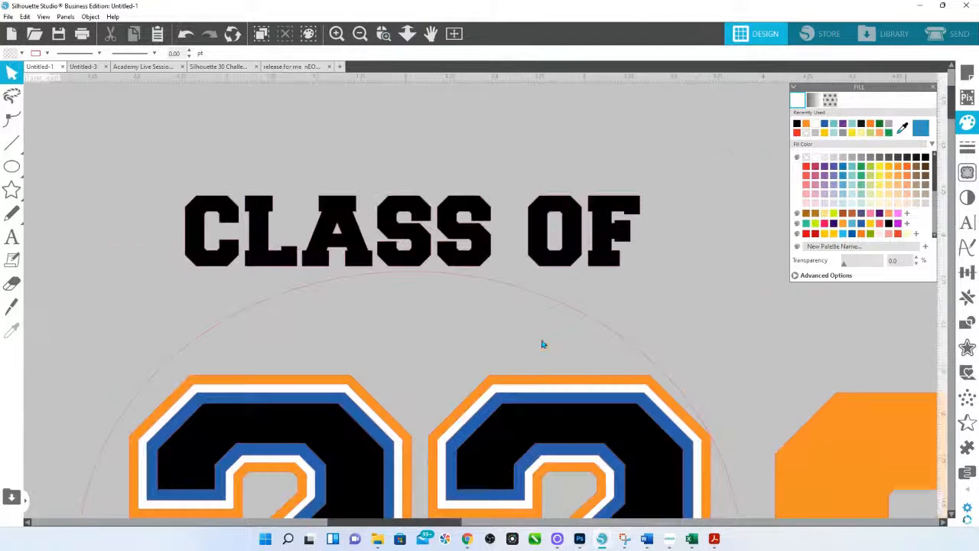
pyautogui.doubleClick(413, 241)
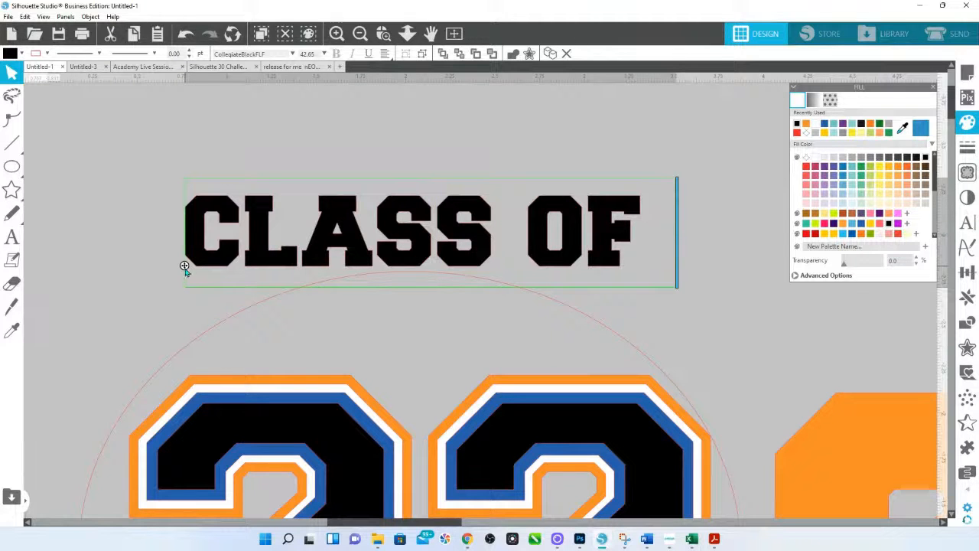
pyautogui.moveTo(185, 266); pyautogui.dragTo(193, 340)
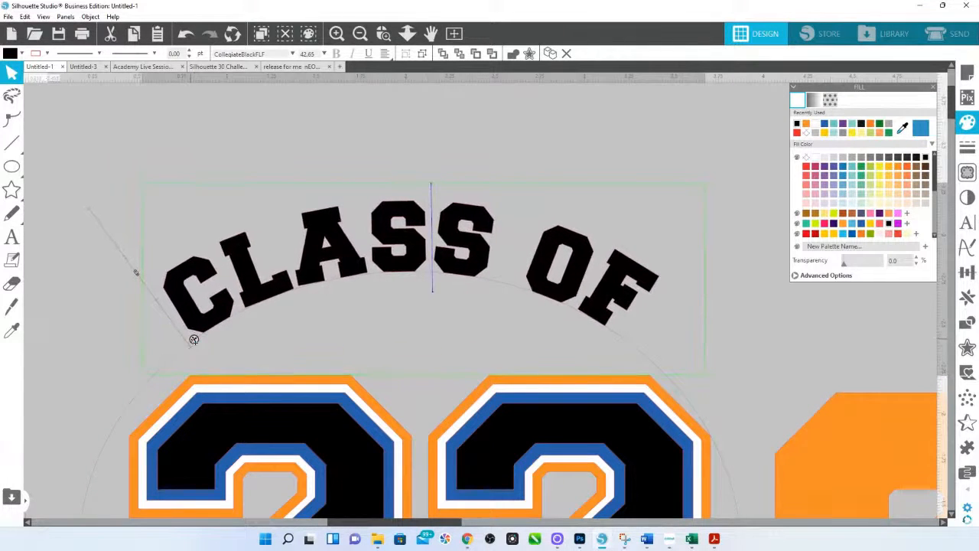
# Draw a rectangle about 3.93 in wide and 0.84 in high as a leveling guide, with its upper edge just below the arched text
pyautogui.moveTo(5, 170)
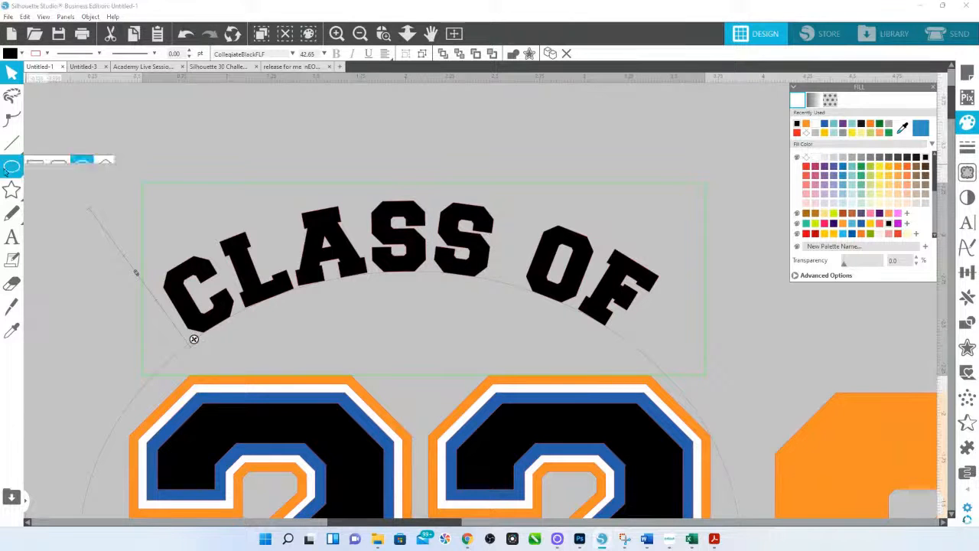
pyautogui.click(113, 322)
pyautogui.moveTo(74, 345)
pyautogui.mouseDown()
pyautogui.moveTo(673, 406)
pyautogui.moveTo(776, 497)
pyautogui.mouseUp()
pyautogui.press('v')
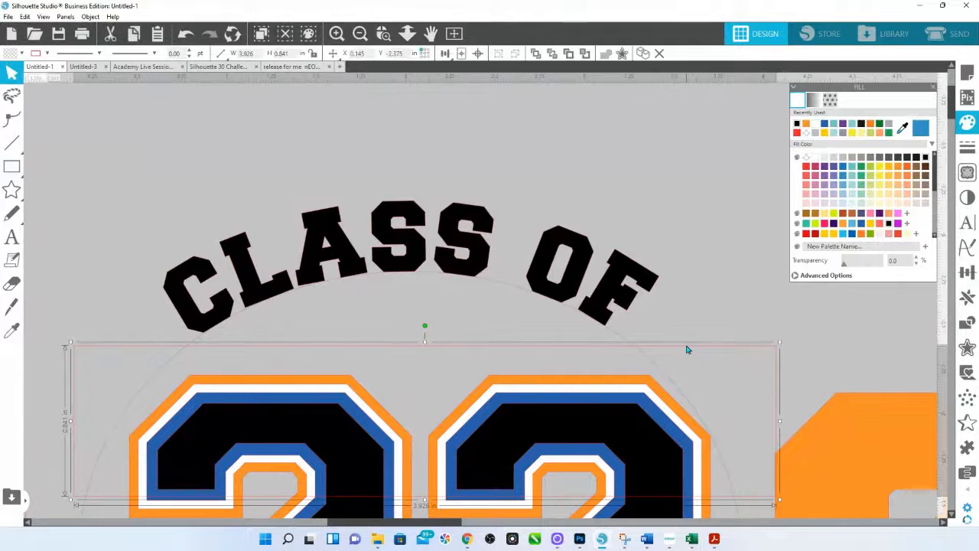
pyautogui.moveTo(687, 349); pyautogui.dragTo(691, 340)
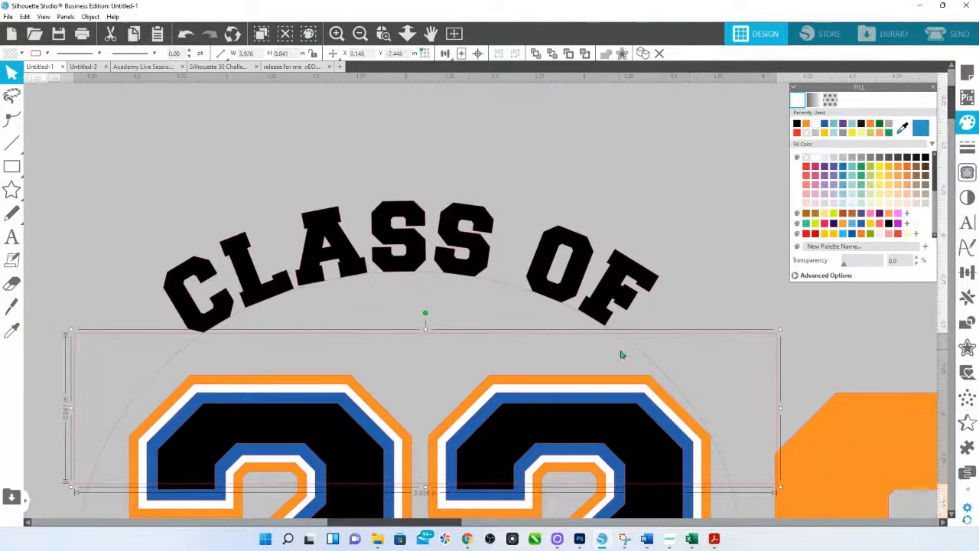
pyautogui.click(383, 33)
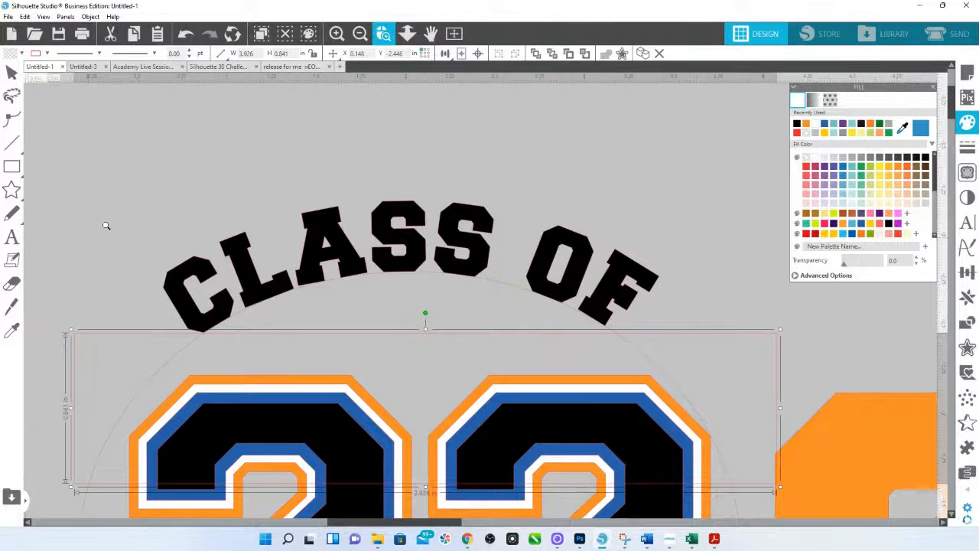
pyautogui.moveTo(747, 376); pyautogui.dragTo(124, 372)
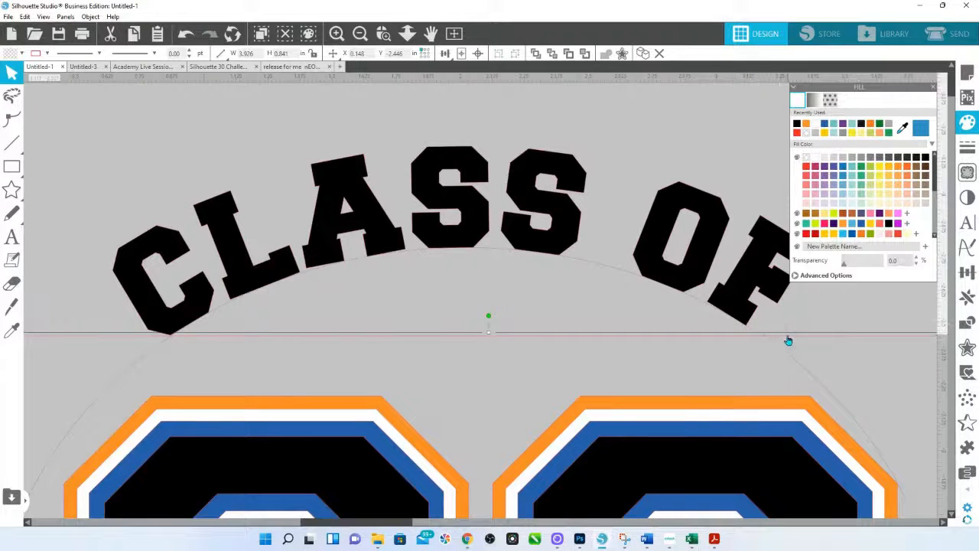
pyautogui.moveTo(789, 339); pyautogui.dragTo(788, 367)
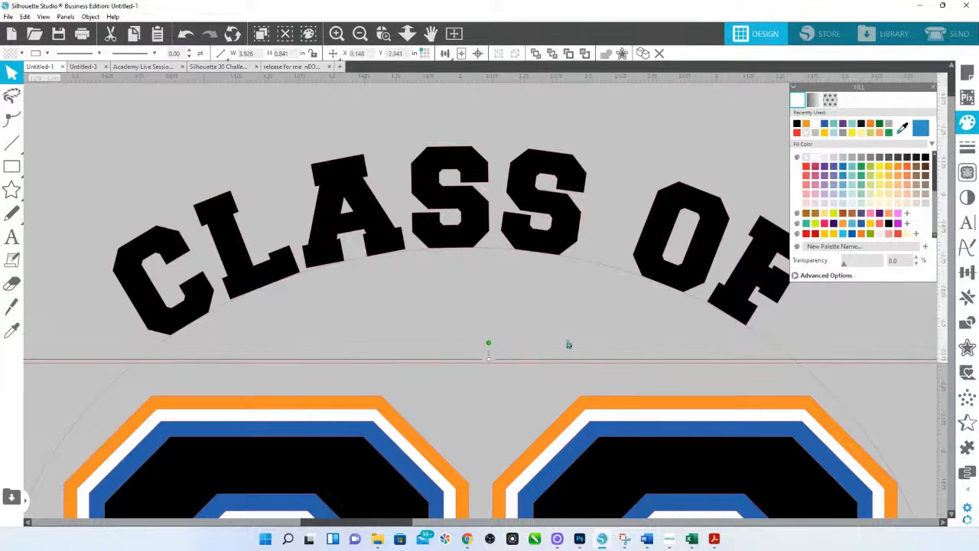
# Slide the arched CLASS OF text slightly clockwise along the ellipse, aligning both ends against the raised upper edge of the guide rectangle
pyautogui.click(200, 306)
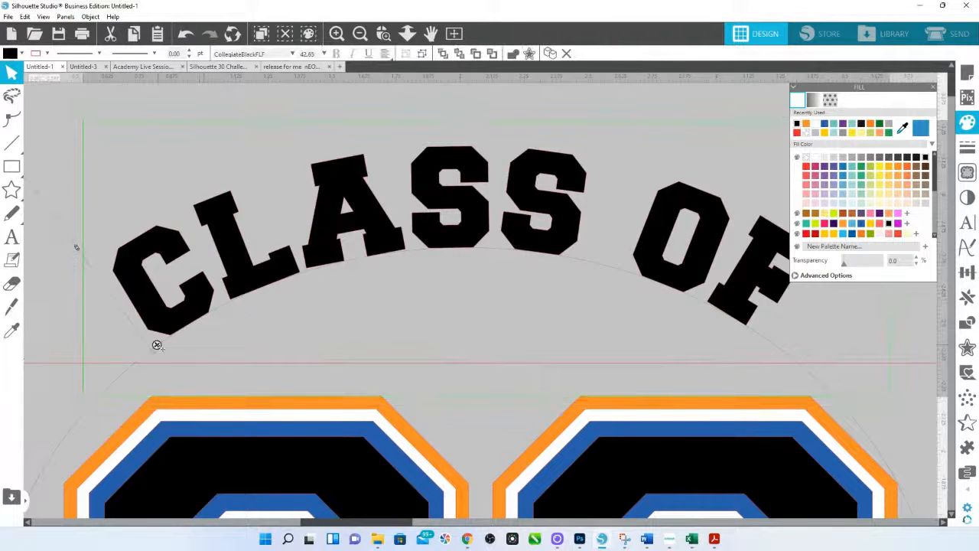
pyautogui.moveTo(158, 345); pyautogui.dragTo(161, 341)
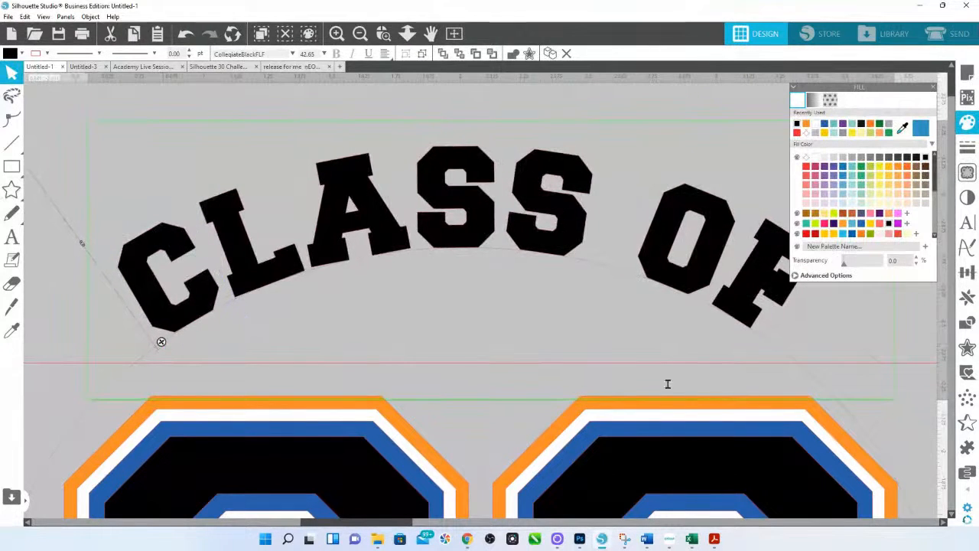
pyautogui.moveTo(828, 361); pyautogui.dragTo(816, 337)
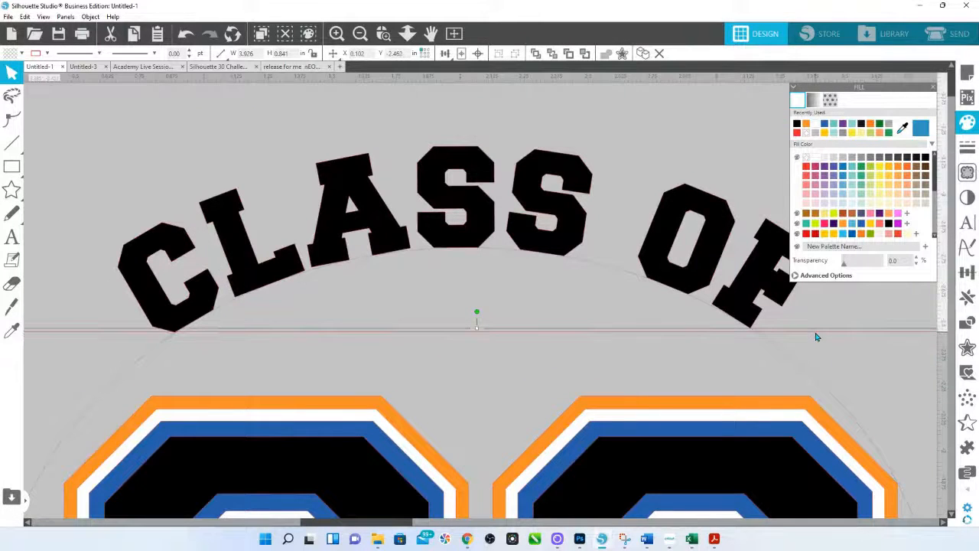
pyautogui.doubleClick(328, 263)
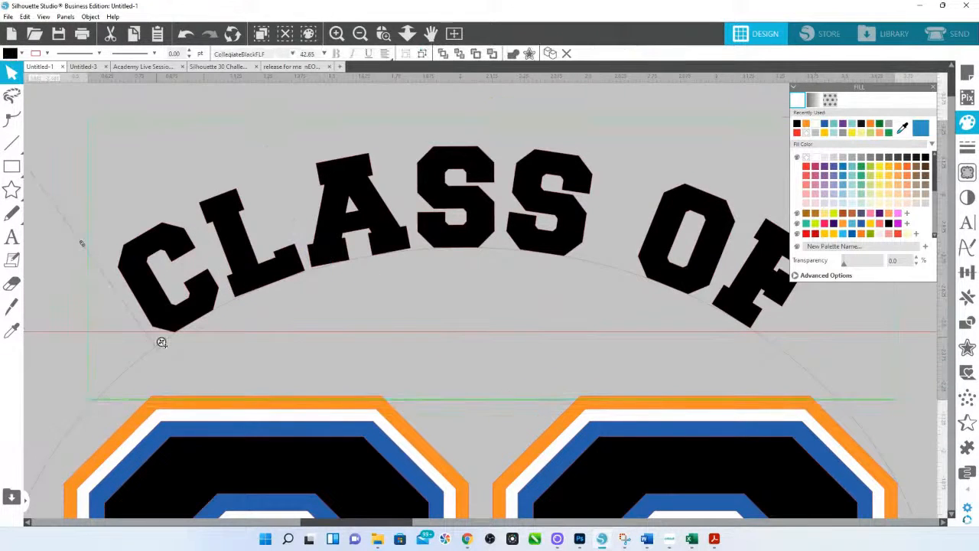
pyautogui.moveTo(162, 342); pyautogui.dragTo(164, 341)
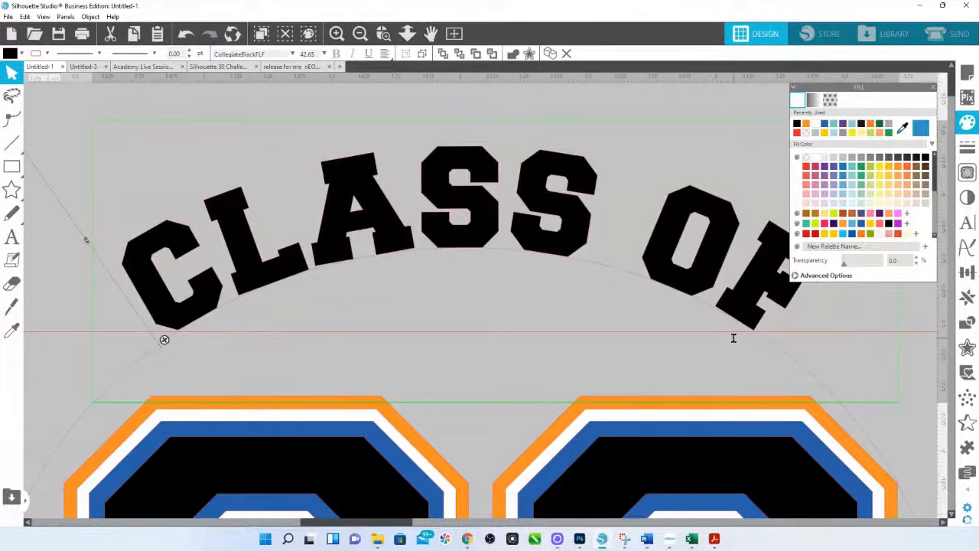
# Convert the arched CLASS OF text above the multicolored 22 to a path and delete the ellipse it followed
pyautogui.click(407, 32)
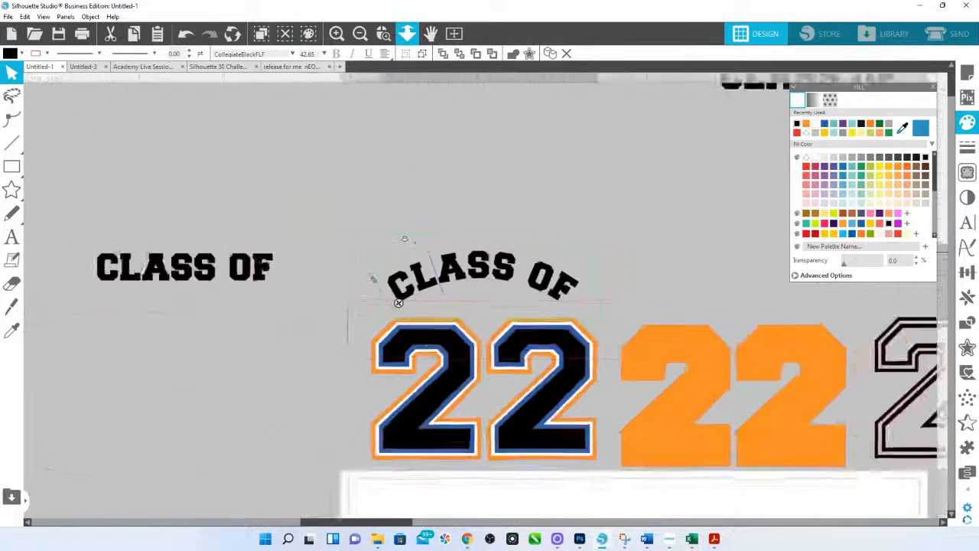
pyautogui.click(598, 305)
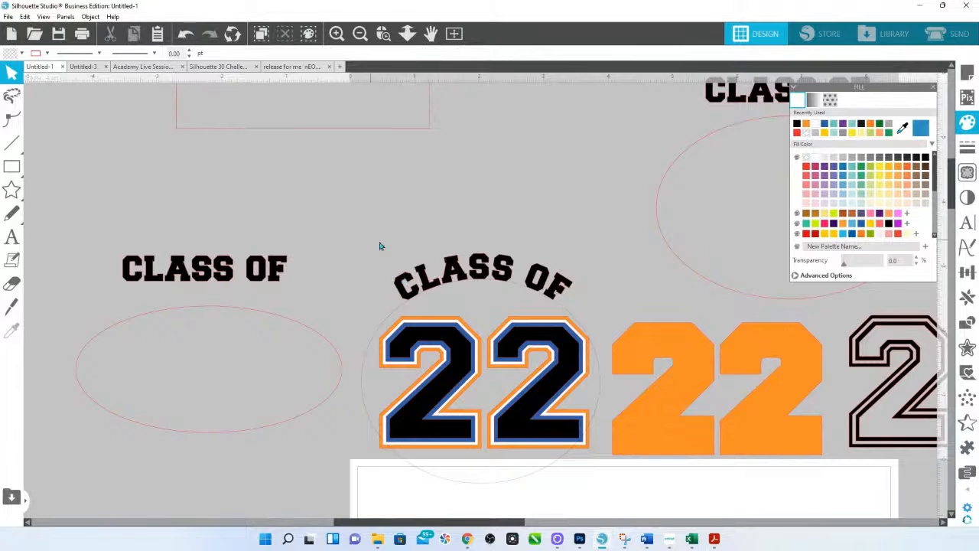
pyautogui.click(477, 266)
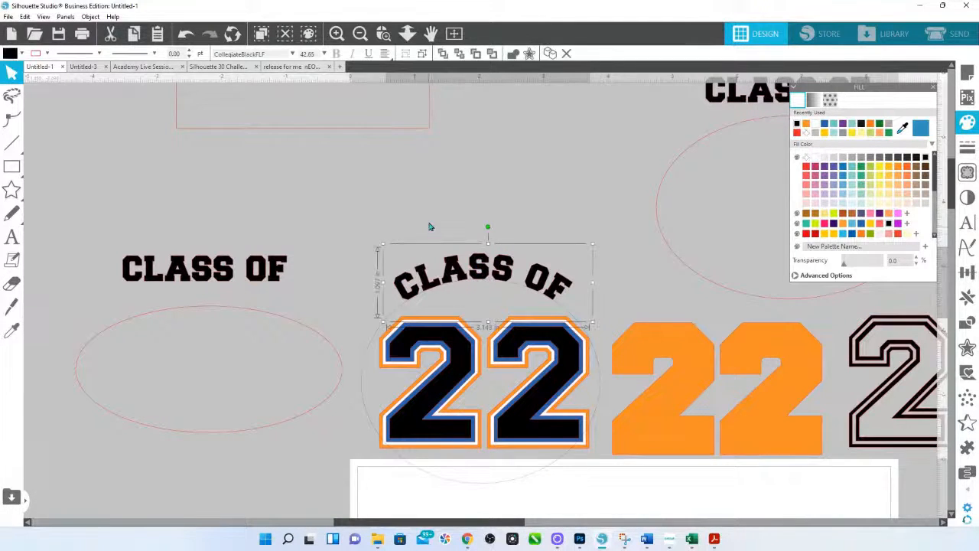
pyautogui.moveTo(418, 192); pyautogui.dragTo(510, 294)
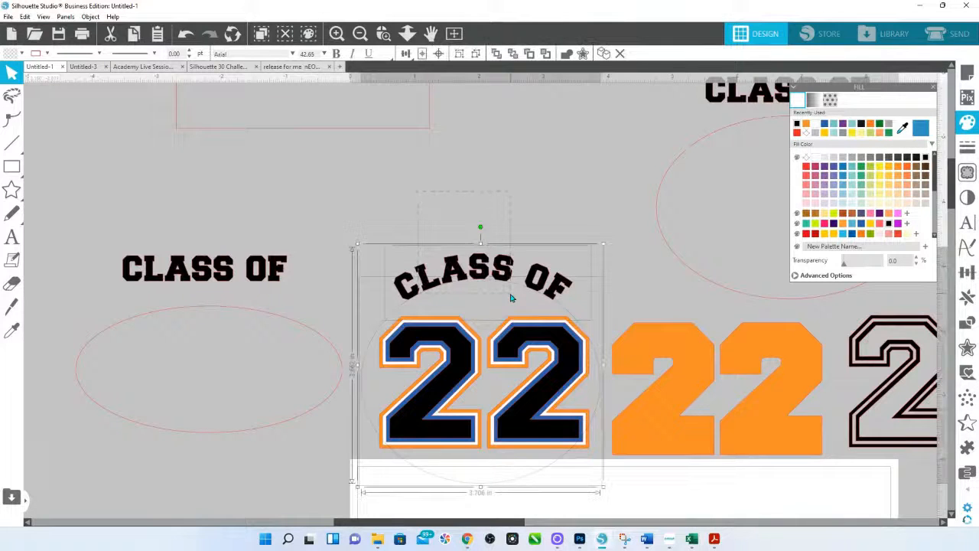
pyautogui.click(471, 216)
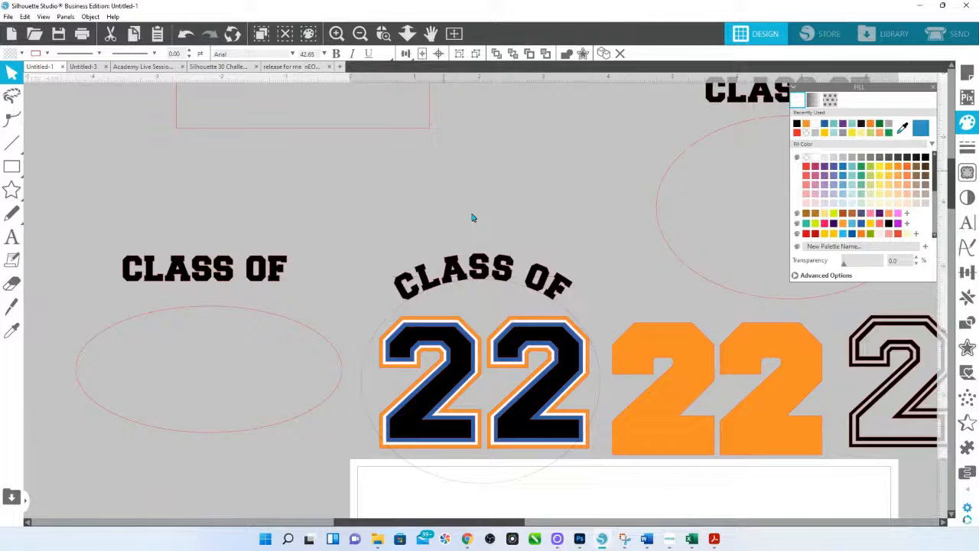
pyautogui.click(497, 268)
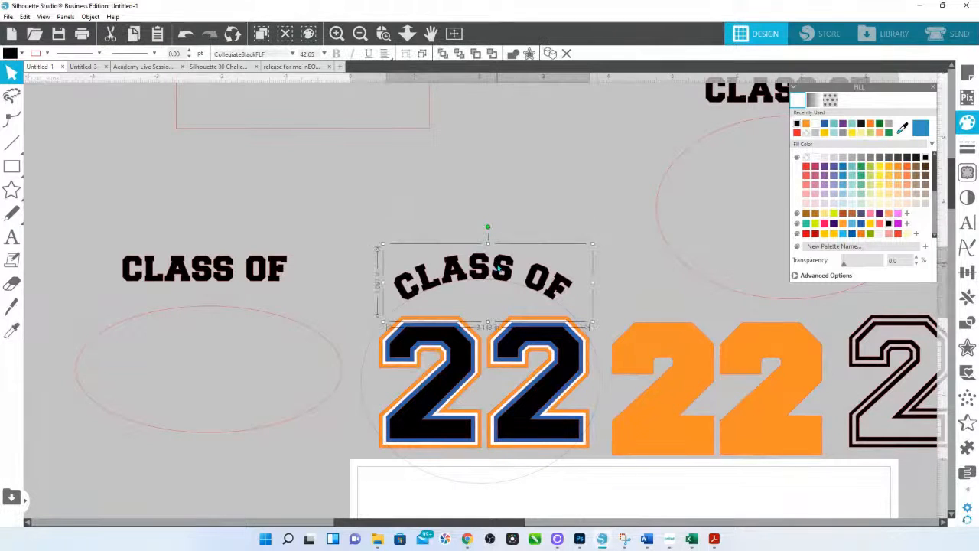
pyautogui.rightClick(497, 268)
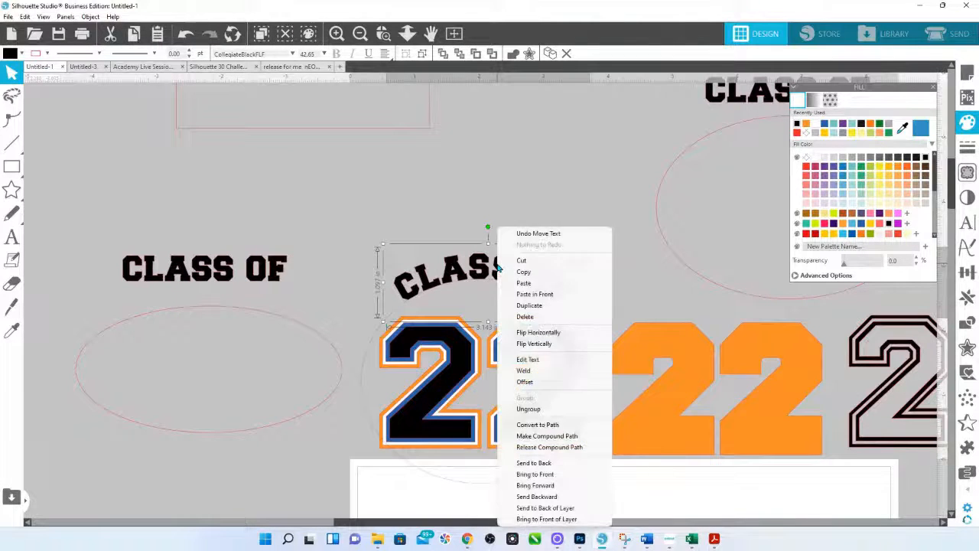
pyautogui.click(561, 425)
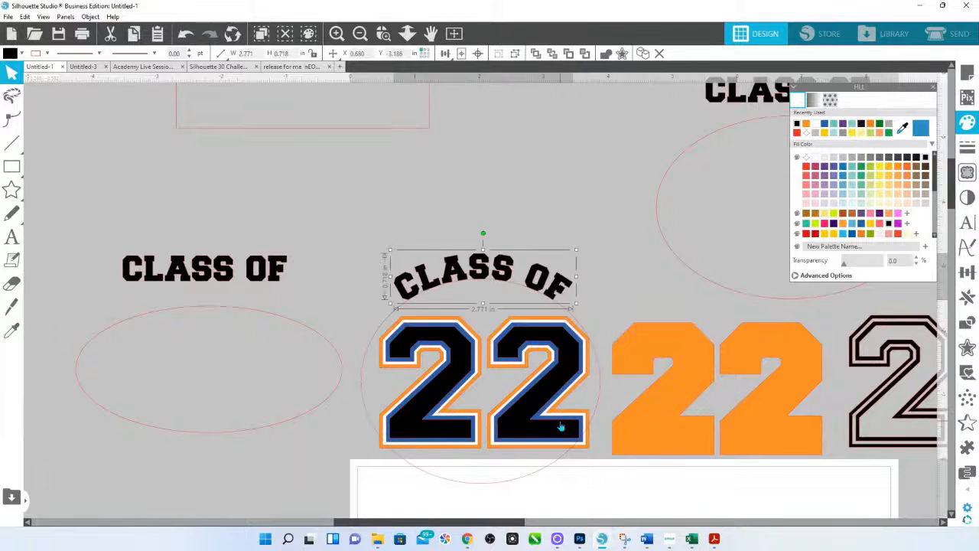
pyautogui.click(598, 401)
pyautogui.press('Delete')
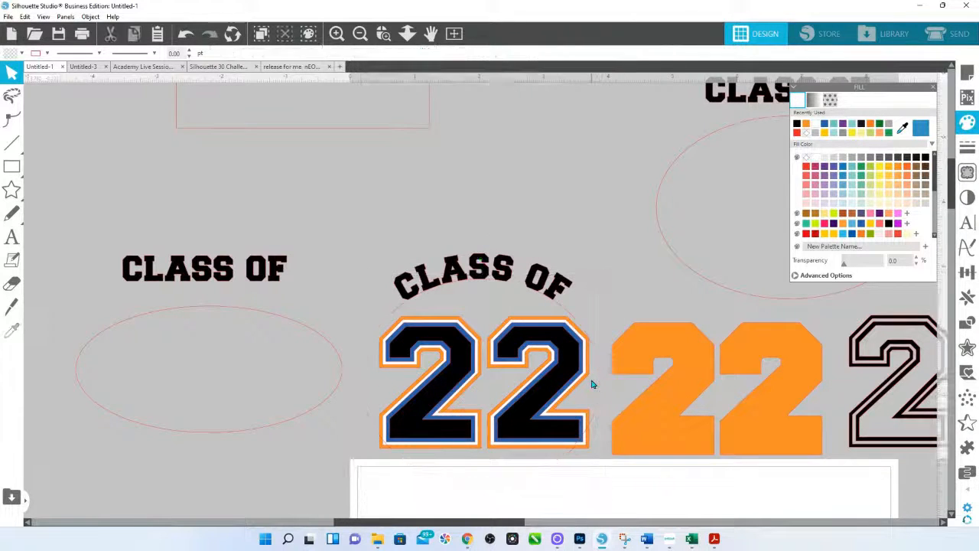
# Attach the straight CLASS OF text beside the multicolored 22 to the flat, wide ellipse below it so that it arches gently
pyautogui.click(457, 281)
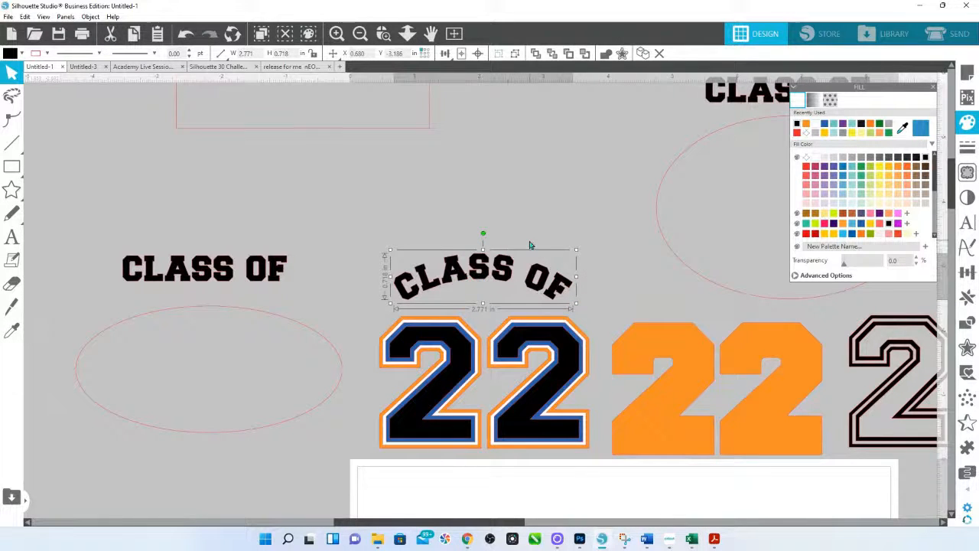
pyautogui.moveTo(341, 265); pyautogui.dragTo(580, 265)
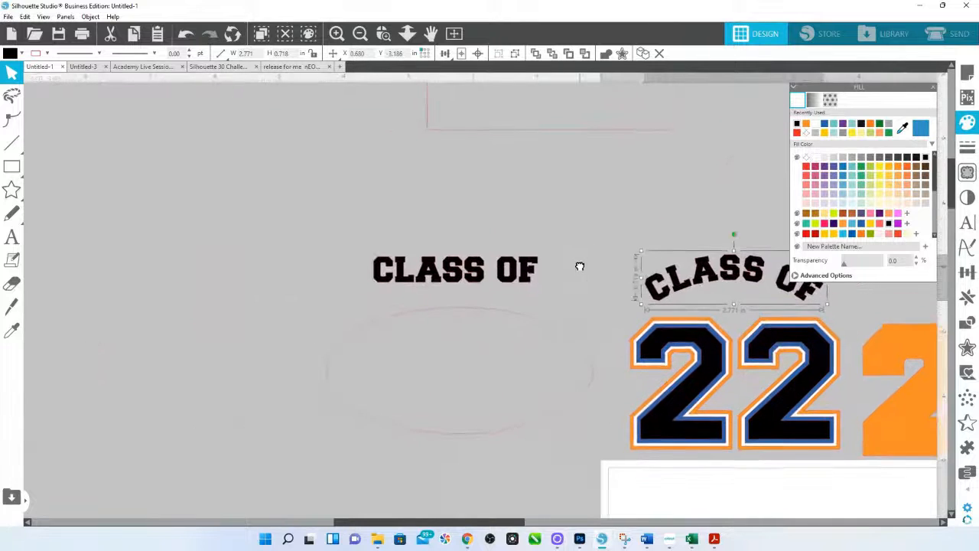
pyautogui.doubleClick(482, 277)
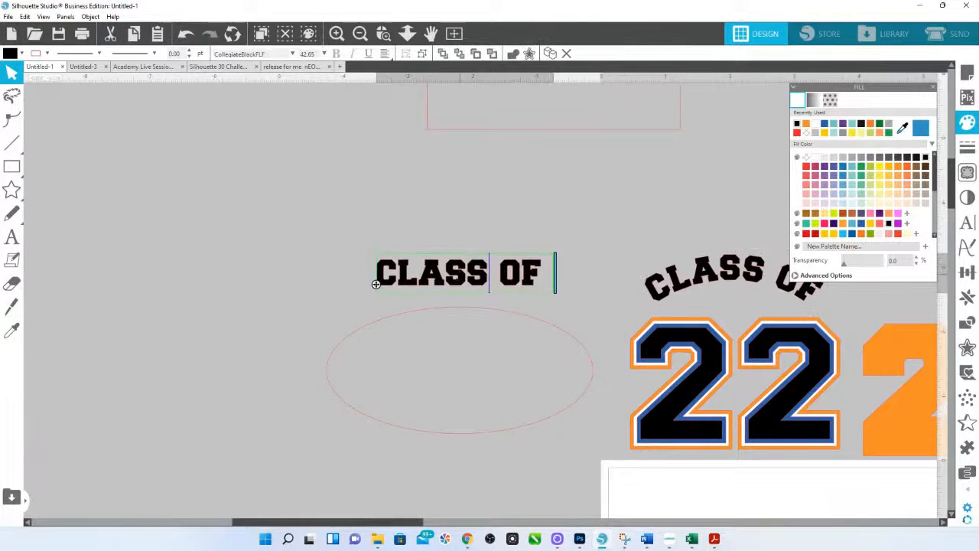
pyautogui.moveTo(376, 285); pyautogui.dragTo(383, 320)
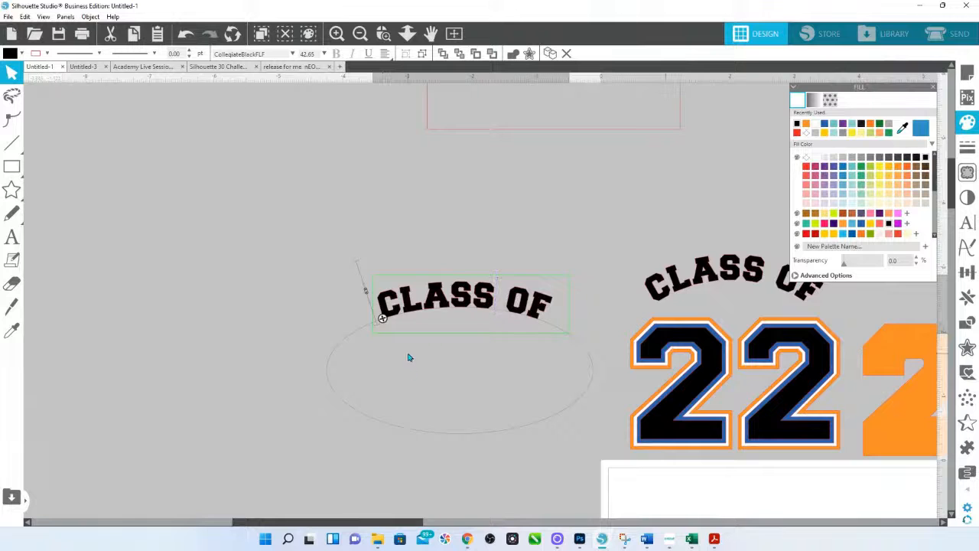
pyautogui.moveTo(367, 295)
pyautogui.mouseDown()
pyautogui.moveTo(356, 267)
pyautogui.moveTo(363, 299)
pyautogui.moveTo(356, 267)
pyautogui.moveTo(345, 304)
pyautogui.mouseUp()
# Convert the CLASS OF text on the flat ellipse to a path
pyautogui.click(532, 264)
pyautogui.rightClick(514, 298)
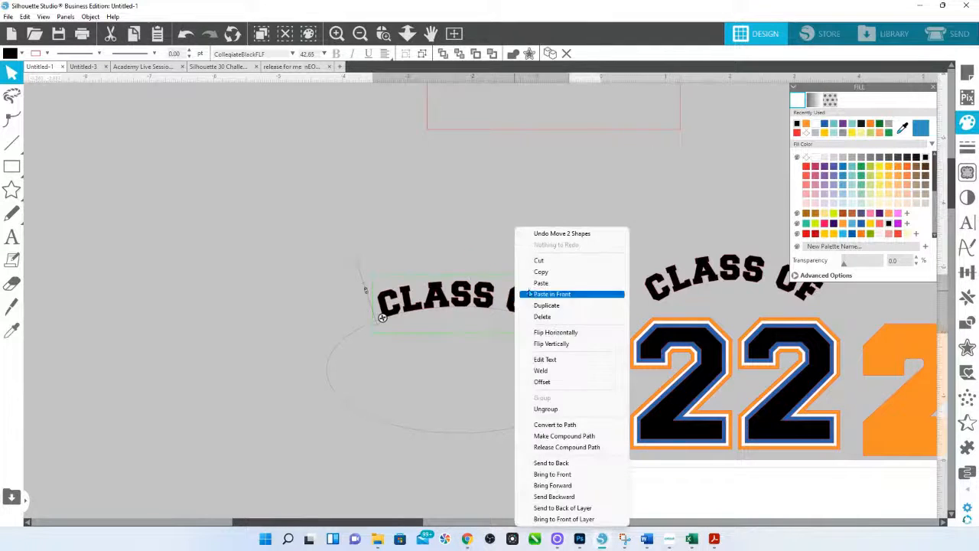
pyautogui.click(557, 410)
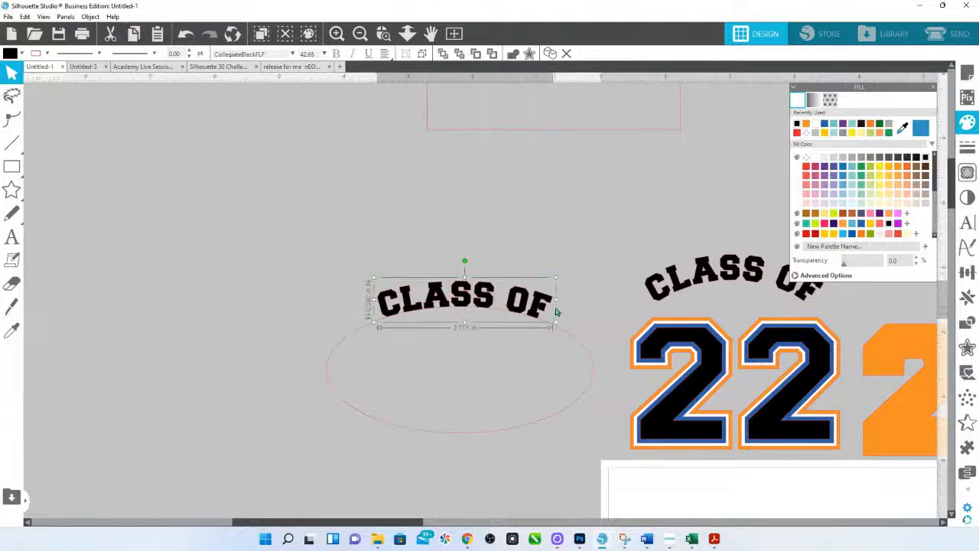
# Duplicate the remaining straight CLASS OF text together with the taller ellipse below it
pyautogui.moveTo(513, 321); pyautogui.dragTo(191, 400)
pyautogui.moveTo(620, 115); pyautogui.dragTo(677, 181)
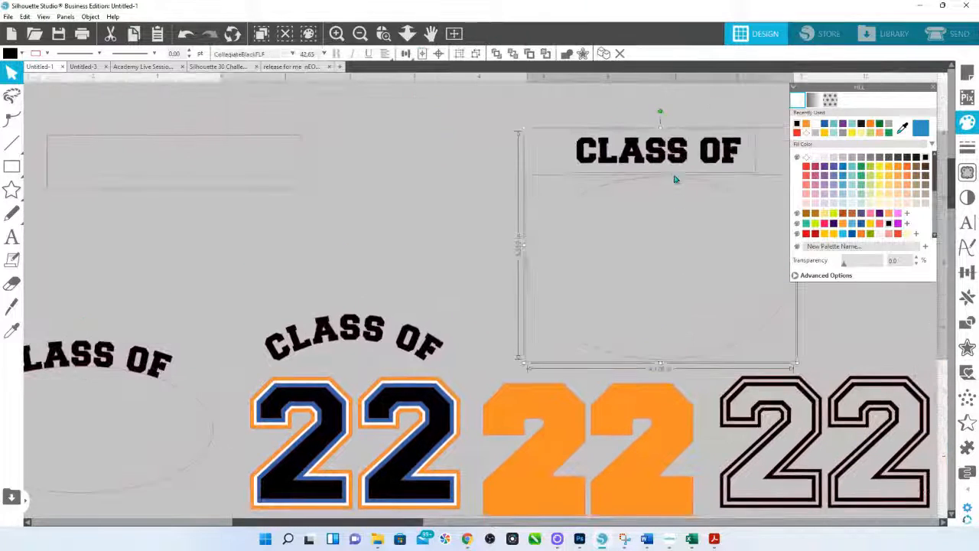
pyautogui.hotkey('ctrl', 'v')
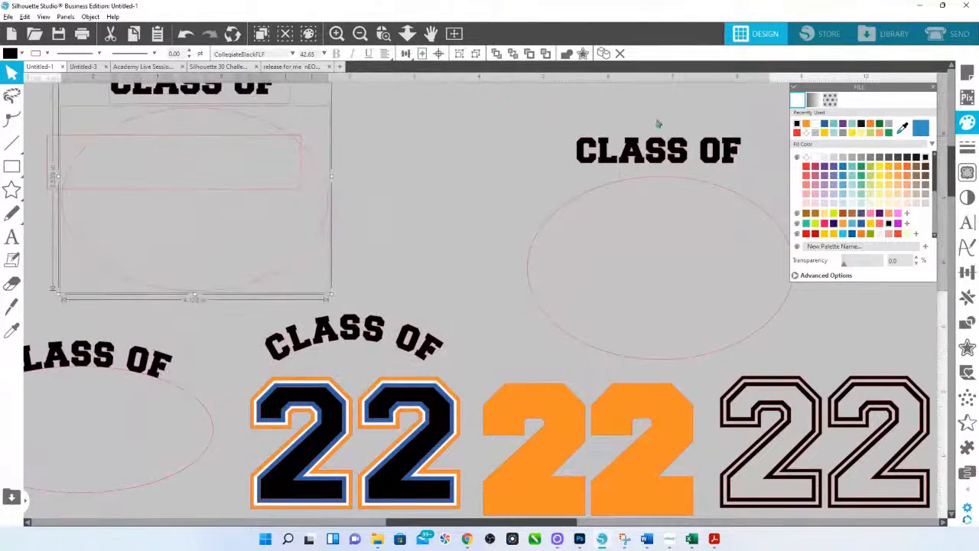
# Attach the original straight CLASS OF text to the taller ellipse above the solid orange 22 and convert it to a path
pyautogui.doubleClick(677, 157)
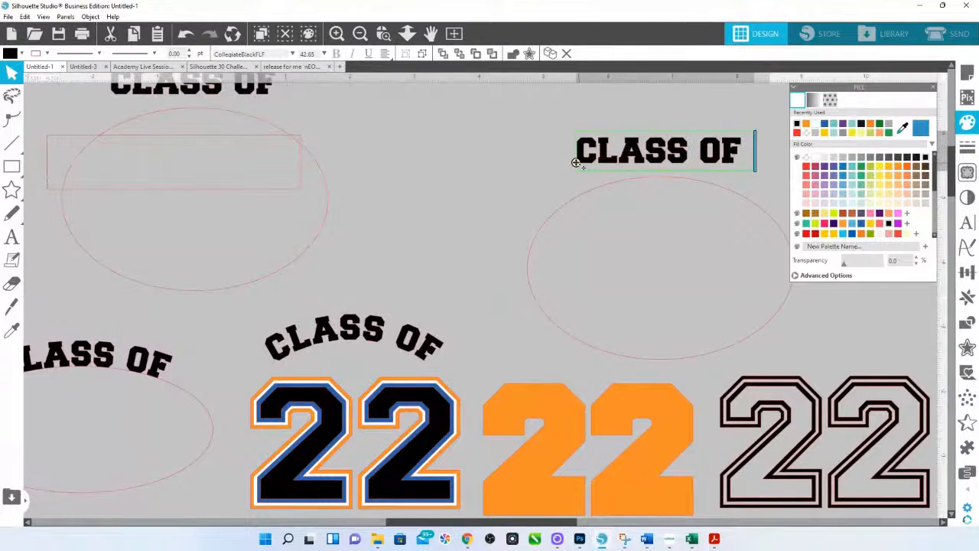
pyautogui.moveTo(575, 162); pyautogui.dragTo(588, 196)
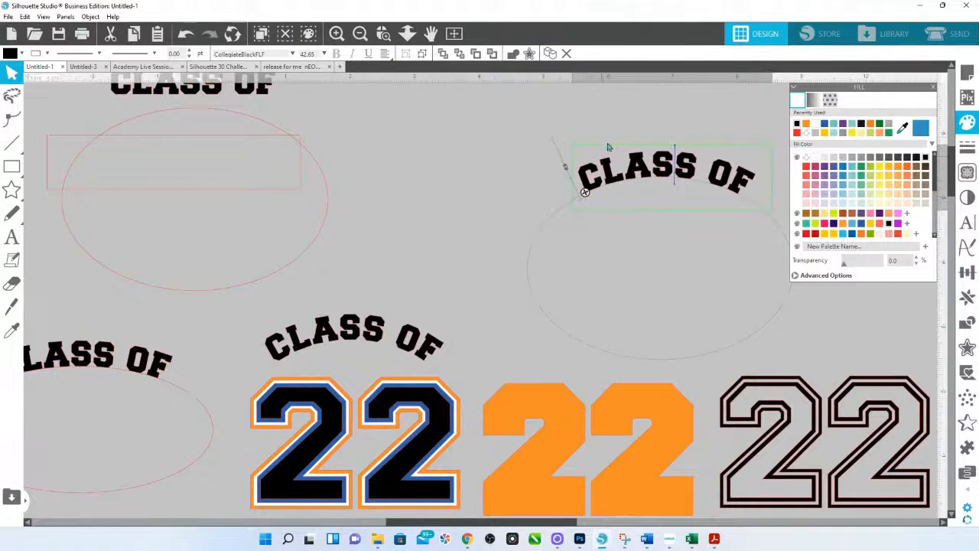
pyautogui.rightClick(636, 159)
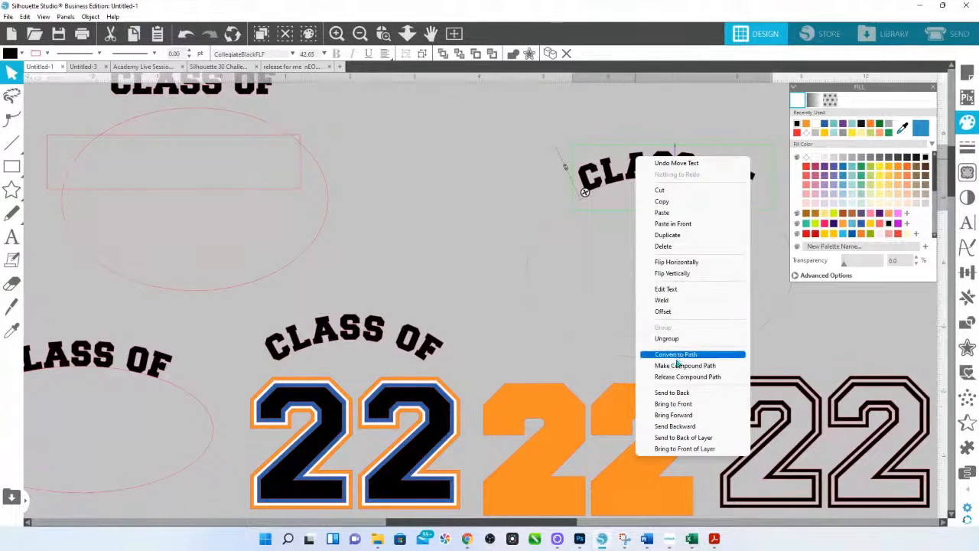
pyautogui.click(676, 355)
# Fill the CLASS OF arch on the taller ellipse with yellow and the one on the flat ellipse with pink
pyautogui.click(717, 172)
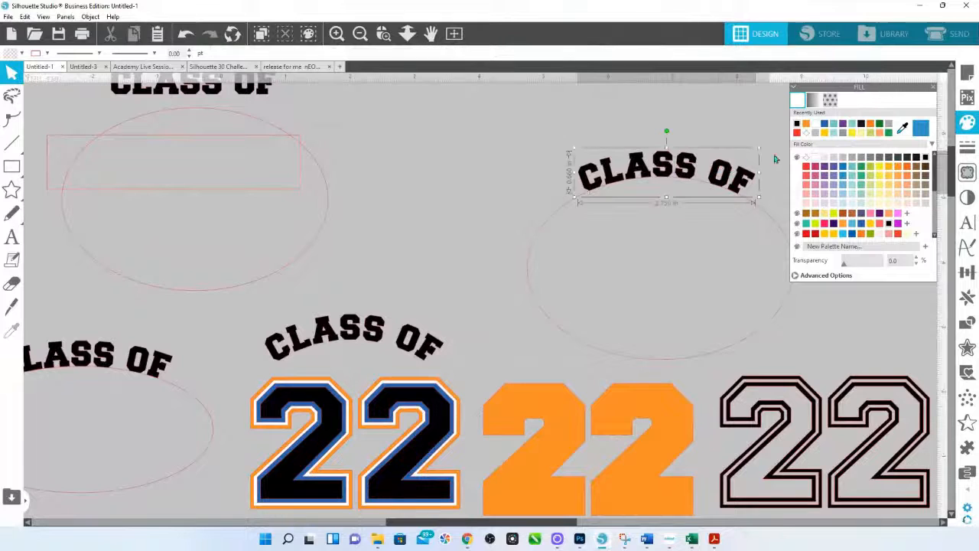
pyautogui.click(882, 175)
pyautogui.click(127, 368)
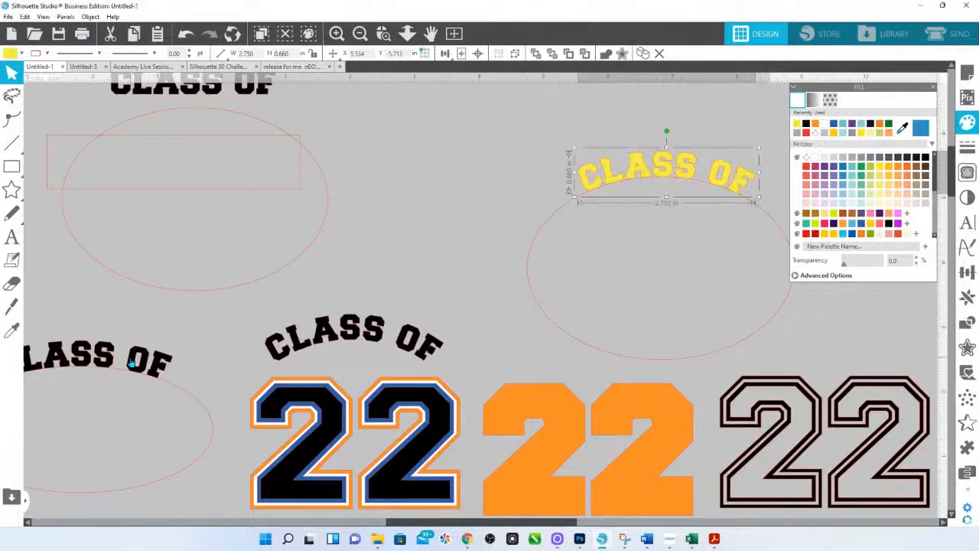
pyautogui.click(889, 221)
# Stack the pink and yellow CLASS OF arches over the black arch above the multicolored 22 and compare their curves up close
pyautogui.moveTo(164, 370); pyautogui.dragTo(441, 348)
pyautogui.moveTo(672, 155); pyautogui.dragTo(357, 327)
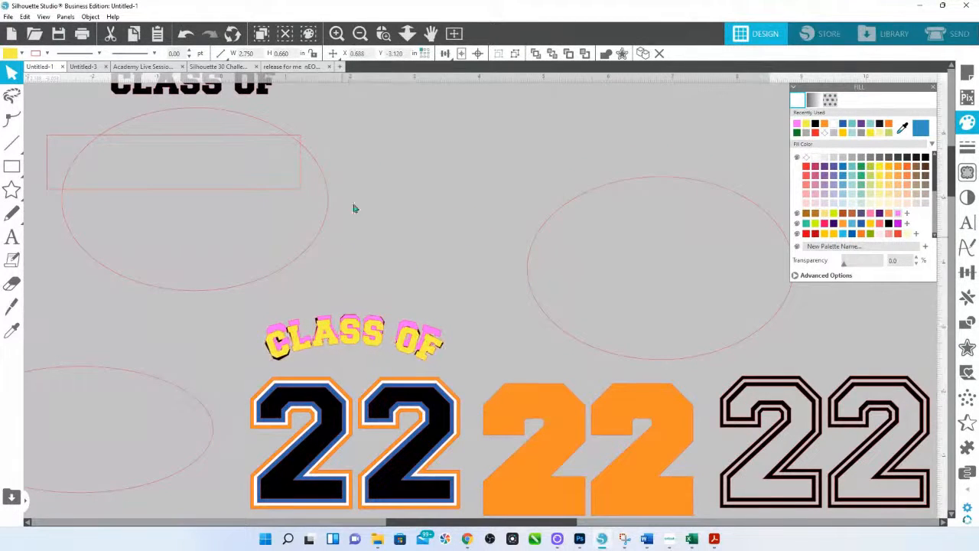
pyautogui.click(384, 33)
pyautogui.moveTo(257, 308); pyautogui.dragTo(451, 378)
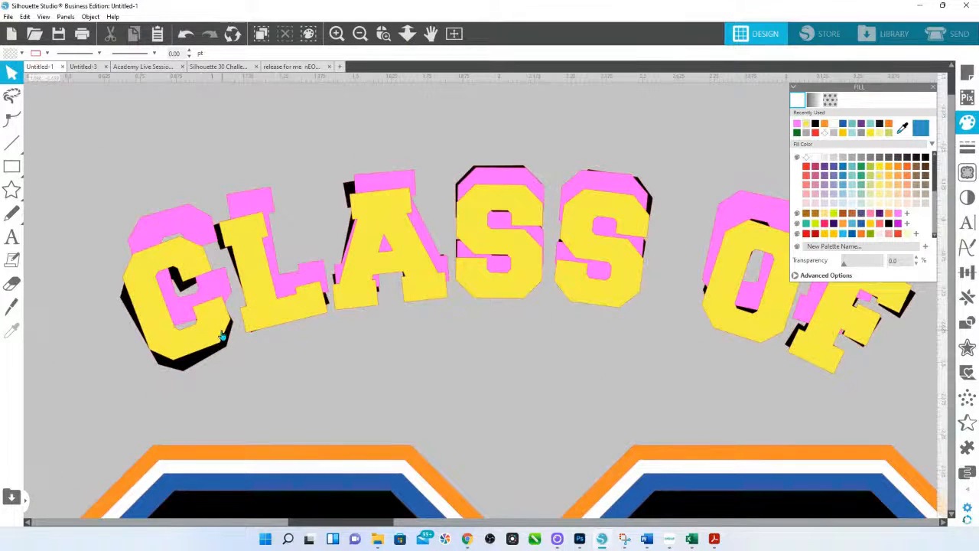
pyautogui.hscroll(3, 469, 378)
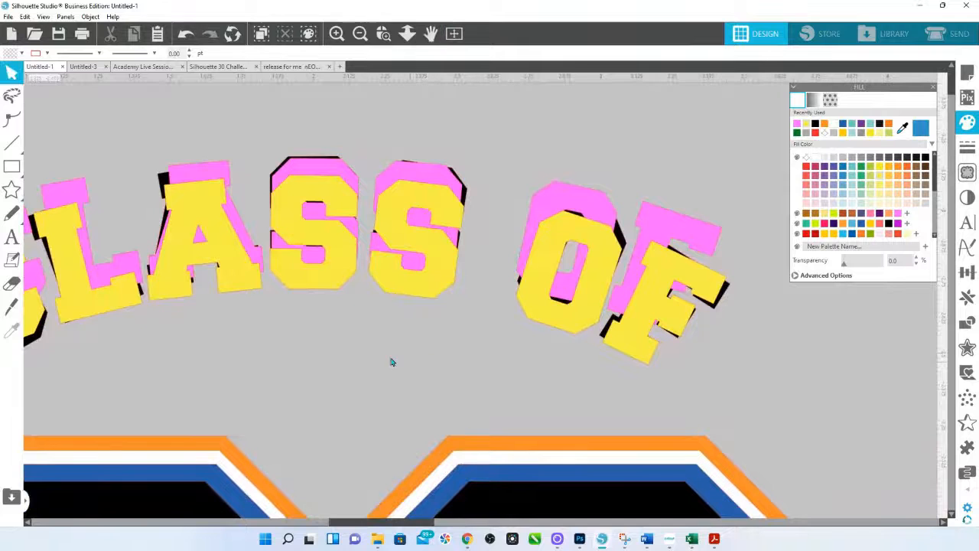
pyautogui.hscroll(-3, 327, 356)
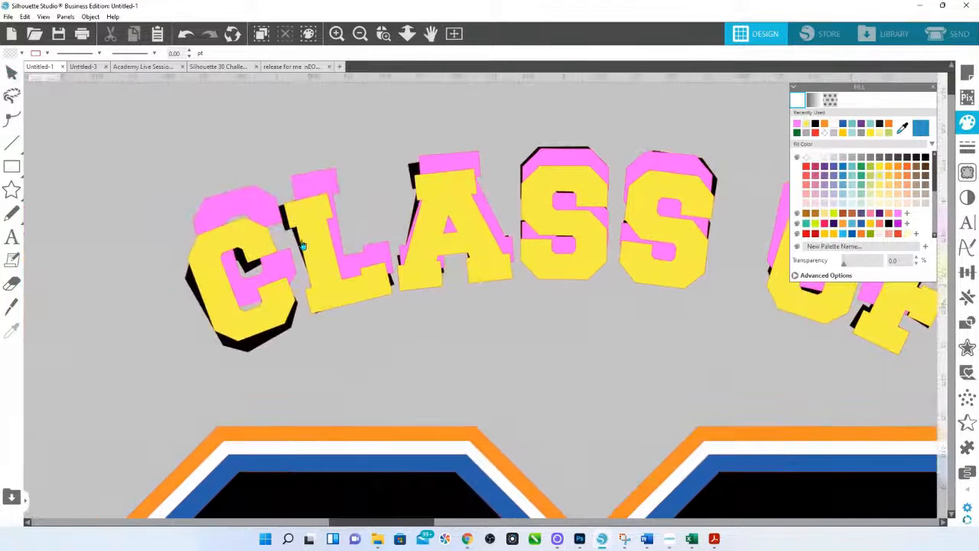
# Shift the pink and black arches down slightly so their middle letters line up with those of the yellow arch
pyautogui.moveTo(262, 210)
pyautogui.mouseDown()
pyautogui.moveTo(265, 230)
pyautogui.moveTo(258, 215)
pyautogui.mouseUp()
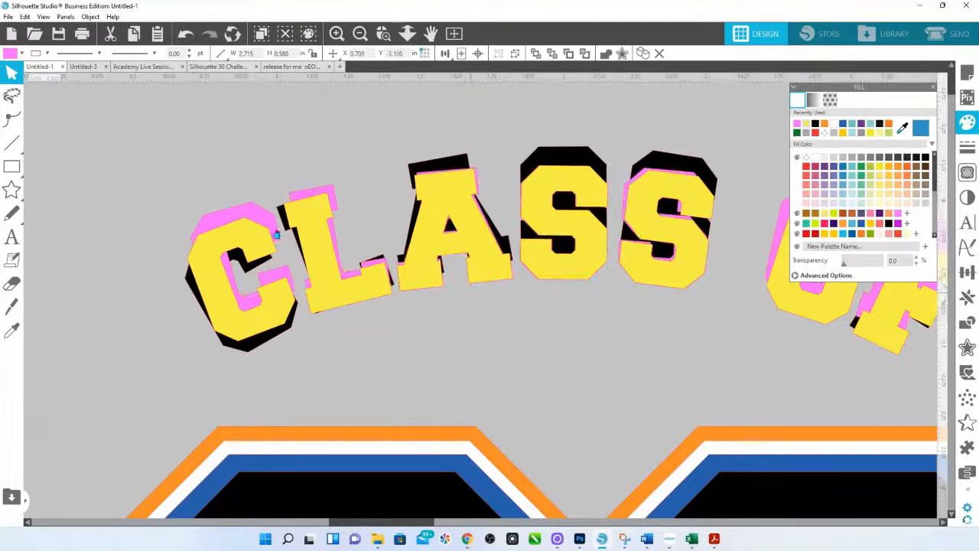
pyautogui.click(471, 388)
pyautogui.moveTo(659, 399); pyautogui.dragTo(470, 448)
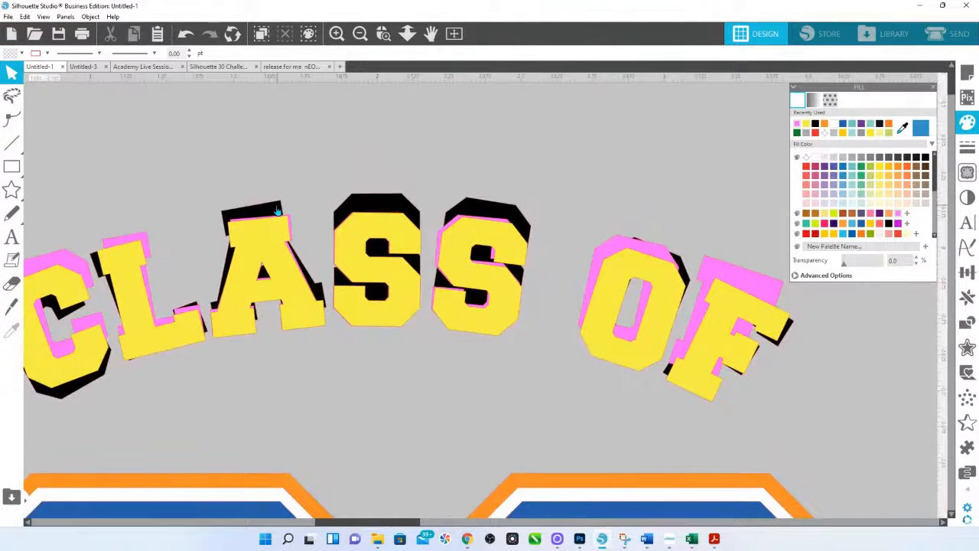
pyautogui.moveTo(281, 213); pyautogui.dragTo(277, 227)
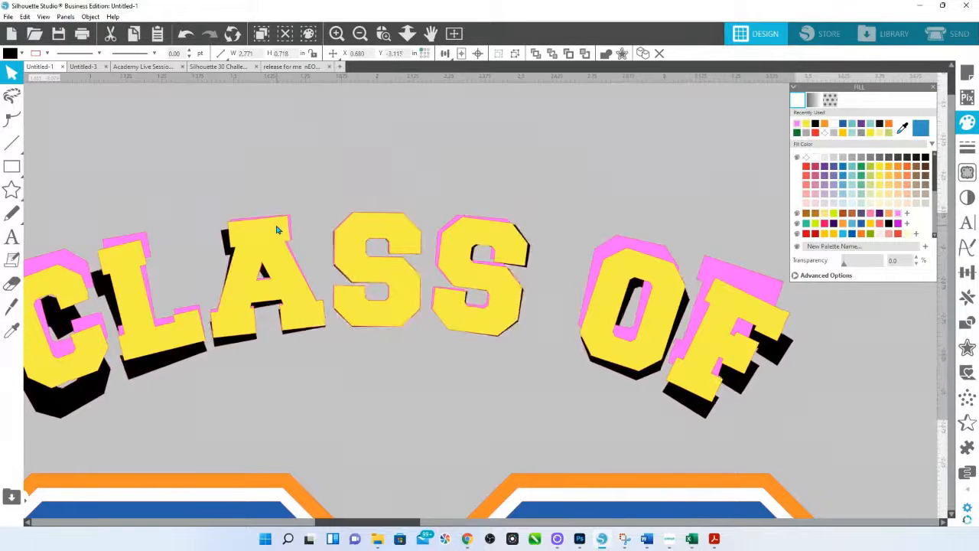
pyautogui.moveTo(434, 384); pyautogui.dragTo(527, 330)
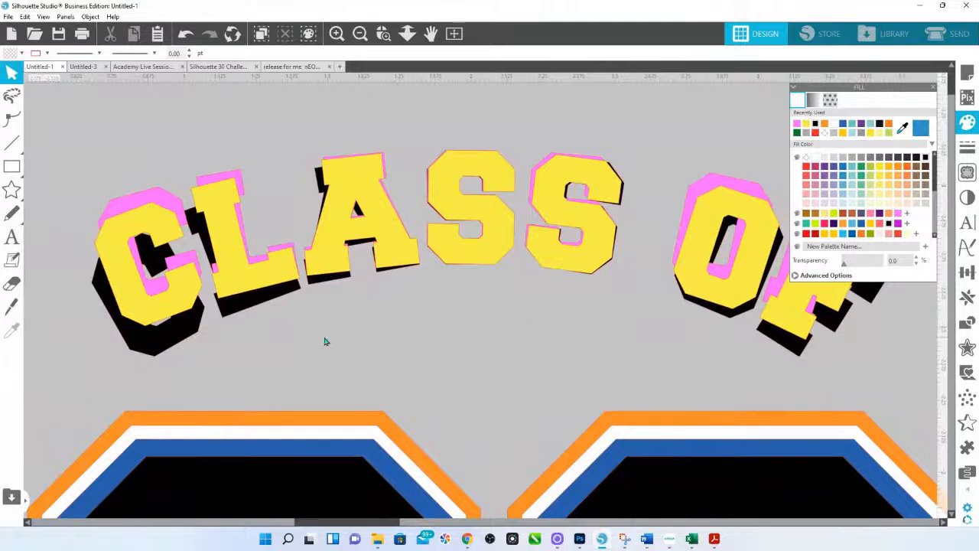
# Move the yellow and pink CLASS OF arches up off the black arch
pyautogui.click(407, 33)
pyautogui.moveTo(449, 250); pyautogui.dragTo(410, 67)
pyautogui.press('Escape')
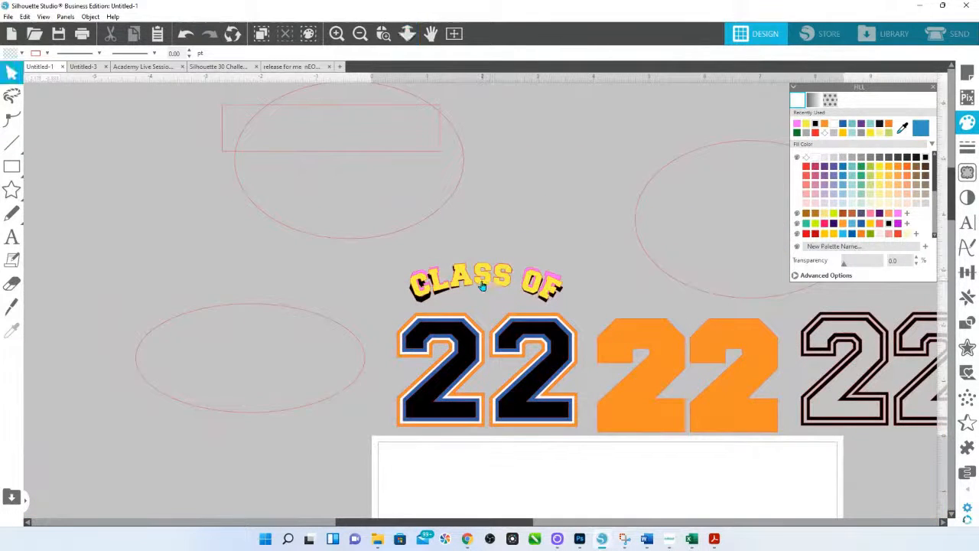
pyautogui.moveTo(482, 285); pyautogui.dragTo(481, 224)
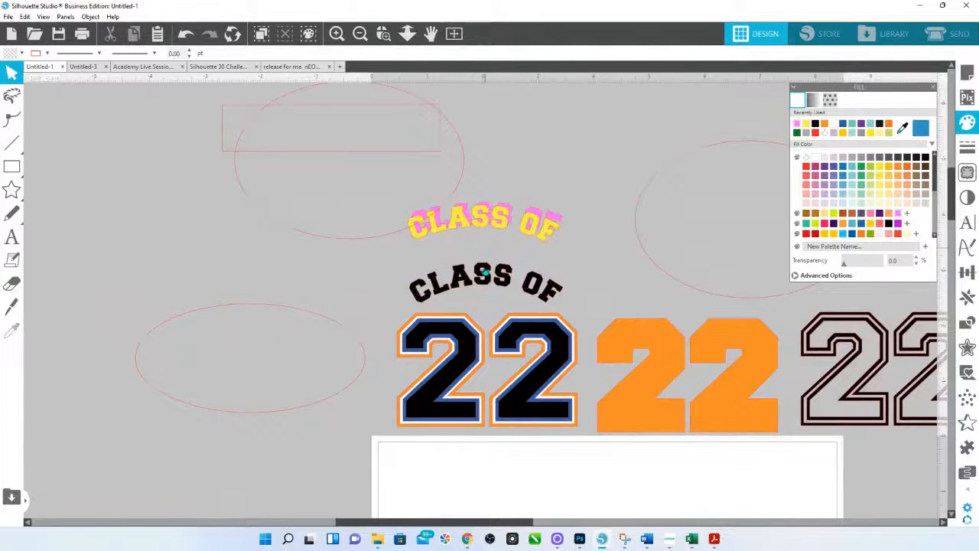
# Place a copy of the multicolored 22 left of the original, clear of the flat ellipse, and position the yellow CLASS OF arch above it
pyautogui.moveTo(273, 318); pyautogui.dragTo(12, 363)
pyautogui.click(564, 391)
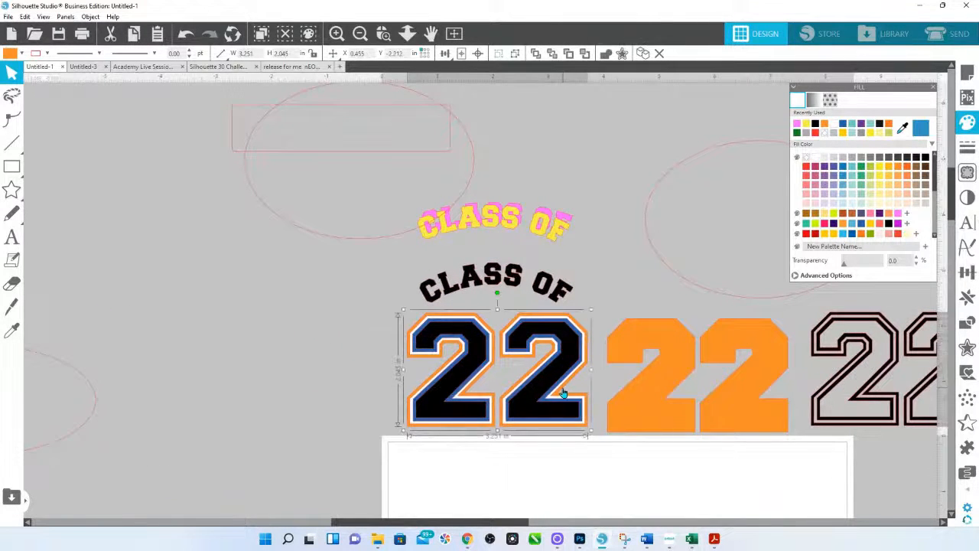
pyautogui.moveTo(563, 392); pyautogui.dragTo(358, 394)
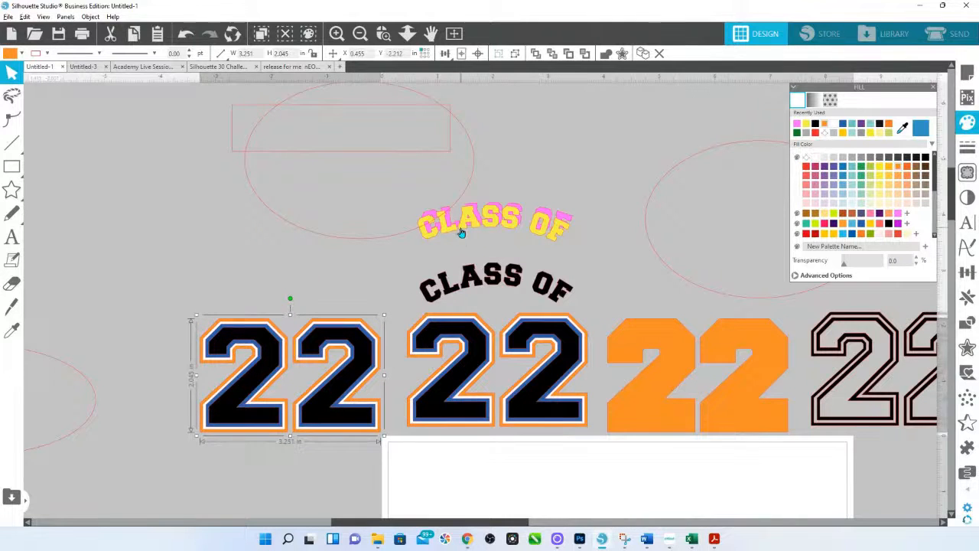
pyautogui.moveTo(457, 229); pyautogui.dragTo(248, 298)
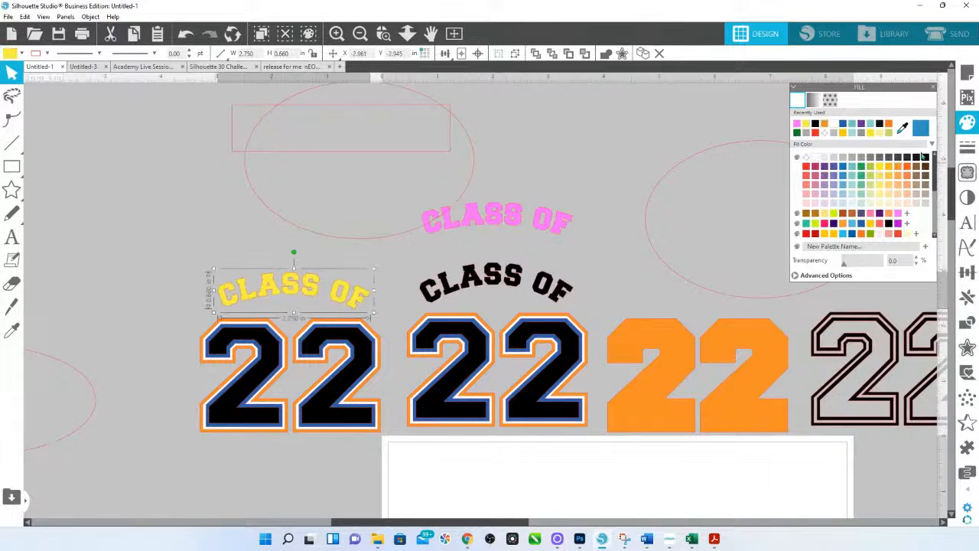
# Fill the yellow CLASS OF arch black and center it horizontally over the 22 below it
pyautogui.click(925, 158)
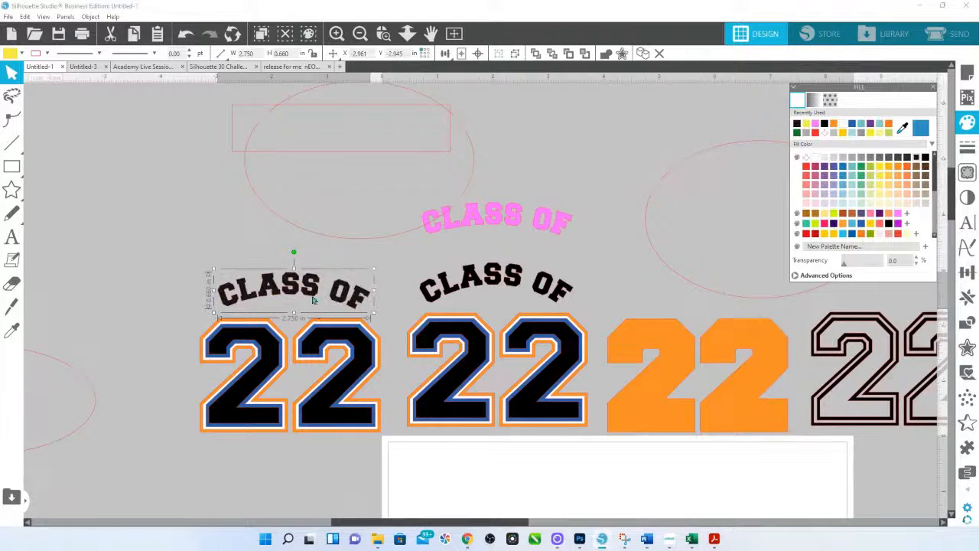
pyautogui.keyDown('shift'); pyautogui.click(308, 387); pyautogui.keyUp('shift')
pyautogui.click(444, 54)
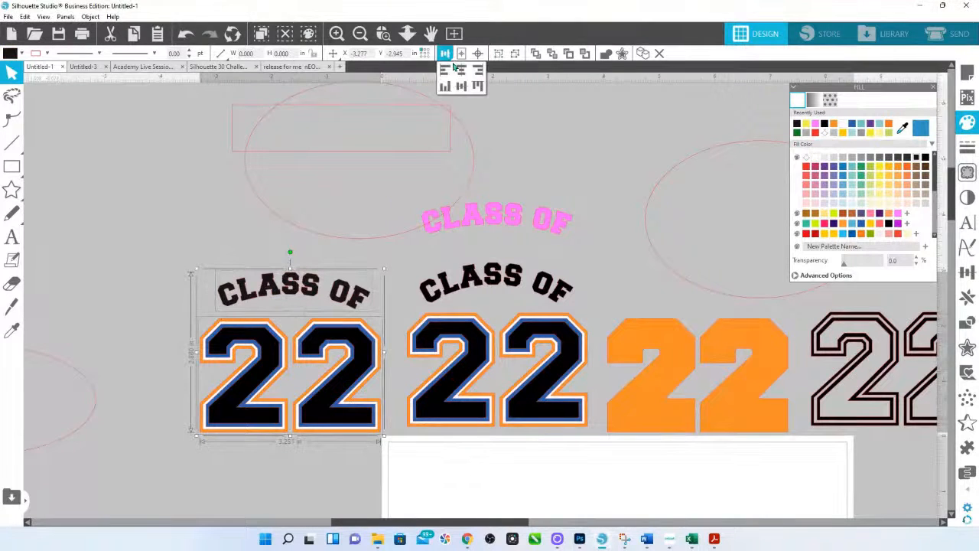
pyautogui.click(462, 69)
# Center the original black CLASS OF arch horizontally over its own multicolored 22
pyautogui.click(564, 287)
pyautogui.keyDown('shift'); pyautogui.click(496, 339); pyautogui.keyUp('shift')
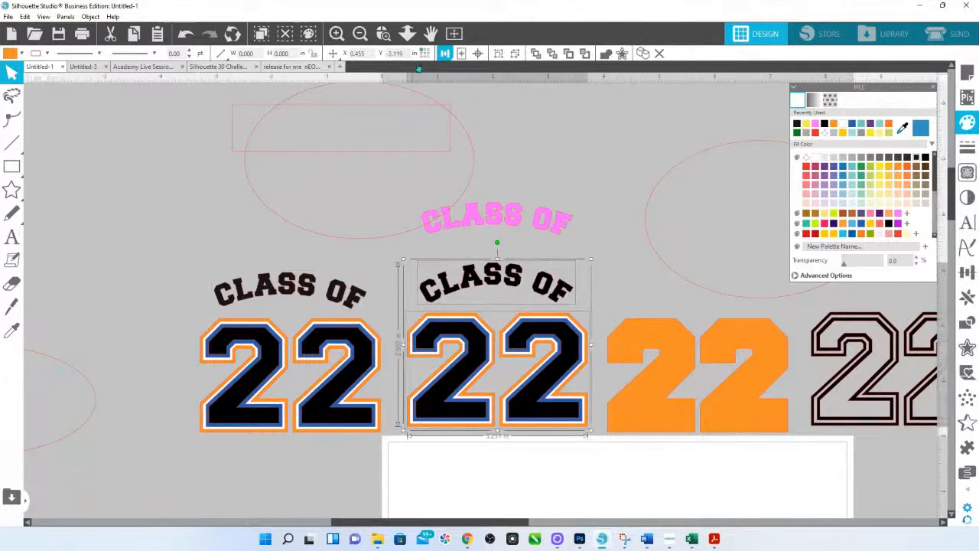
pyautogui.click(444, 54)
pyautogui.click(458, 72)
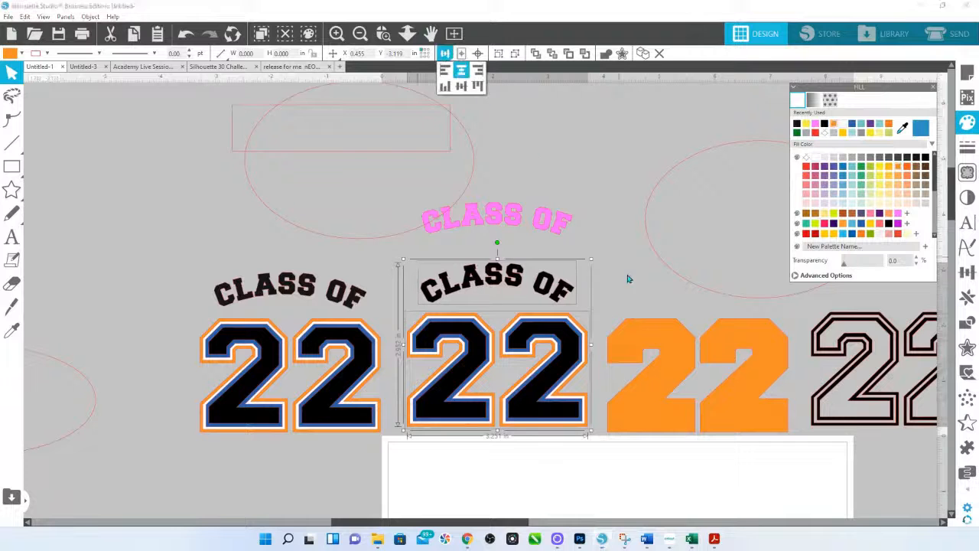
# Move the flat ellipse down out of the way and place another copy of the multicolored 22 left of the first copy
pyautogui.click(253, 351)
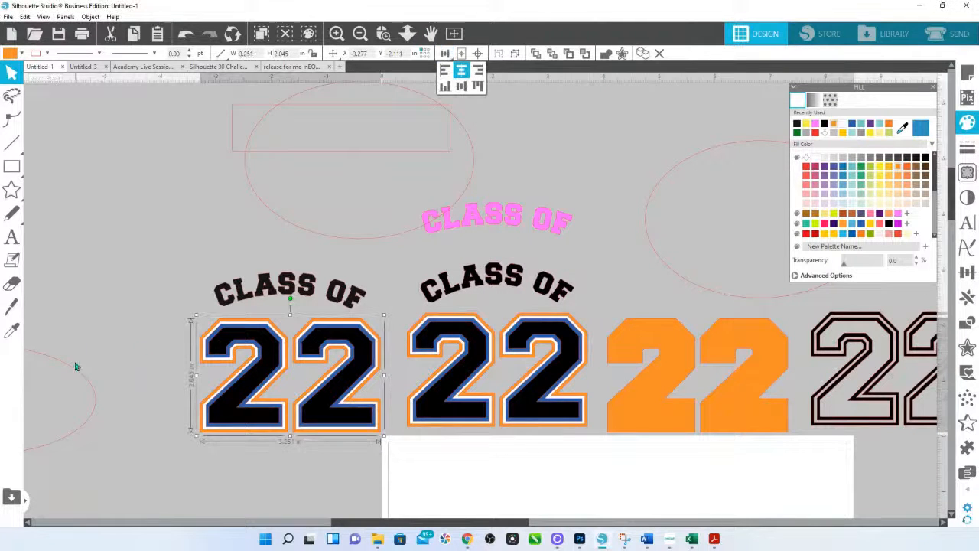
pyautogui.click(65, 385)
pyautogui.moveTo(83, 384); pyautogui.dragTo(25, 477)
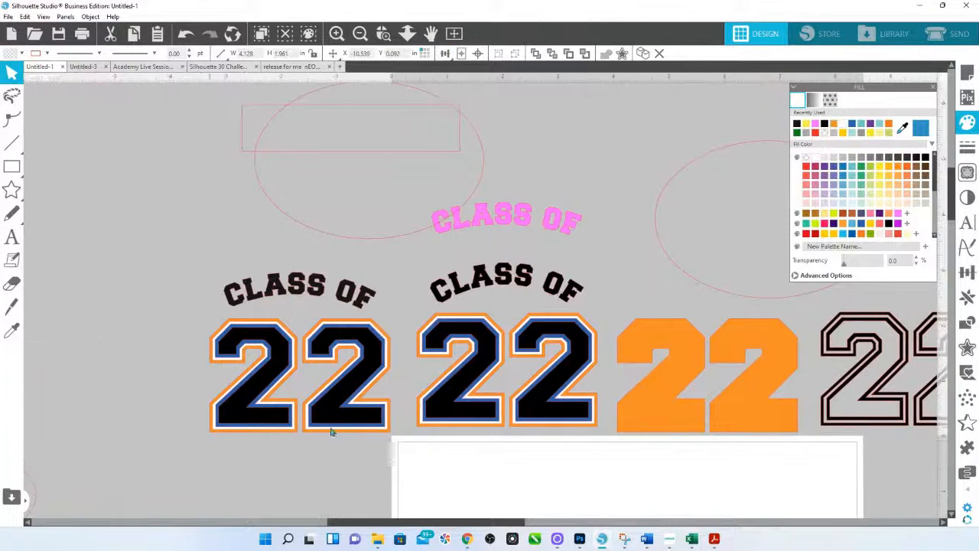
pyautogui.click(362, 421)
pyautogui.moveTo(361, 421); pyautogui.dragTo(568, 457)
pyautogui.moveTo(498, 434); pyautogui.dragTo(541, 432)
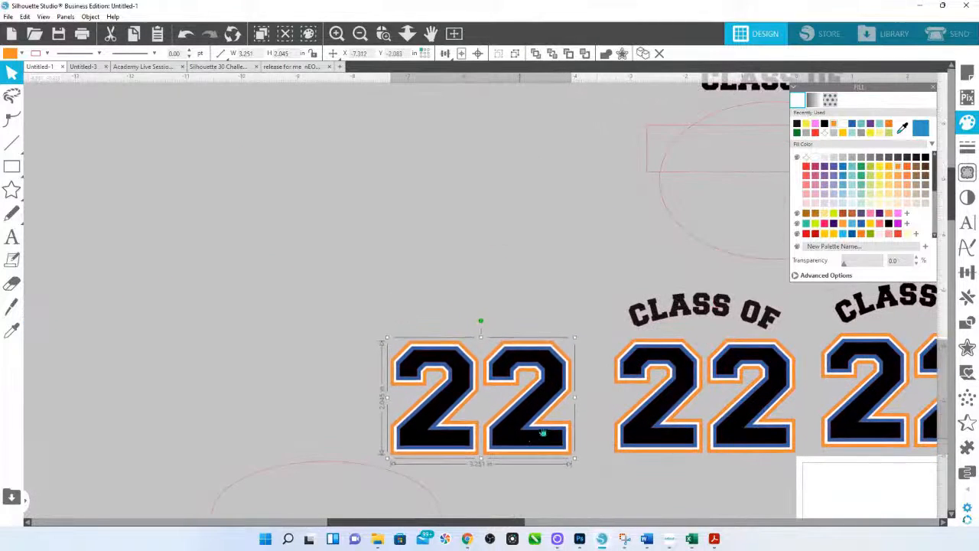
pyautogui.moveTo(649, 447); pyautogui.dragTo(456, 461)
# Position the pink CLASS OF arch above the newest 22 copy and fill it black
pyautogui.moveTo(739, 251); pyautogui.dragTo(310, 329)
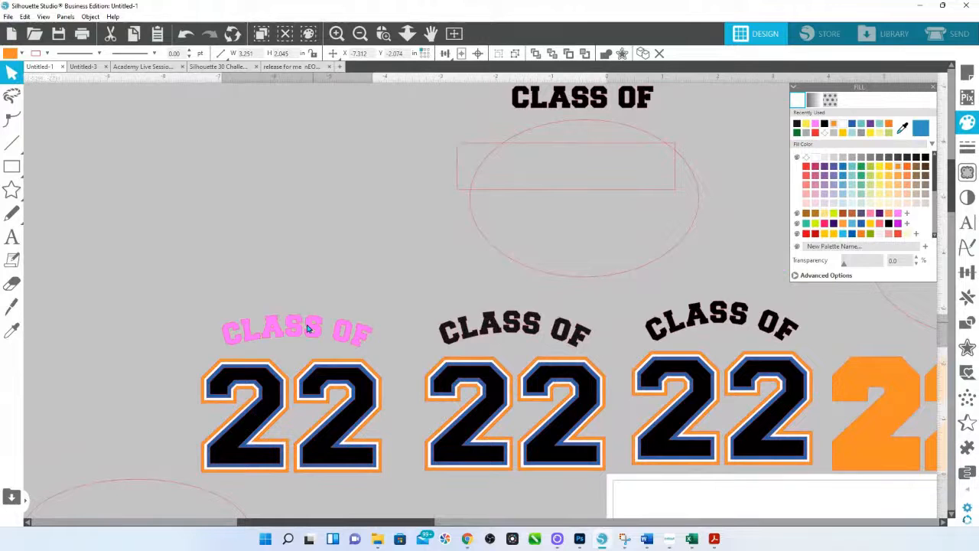
pyautogui.click(925, 166)
pyautogui.scroll(-3, 337, 386)
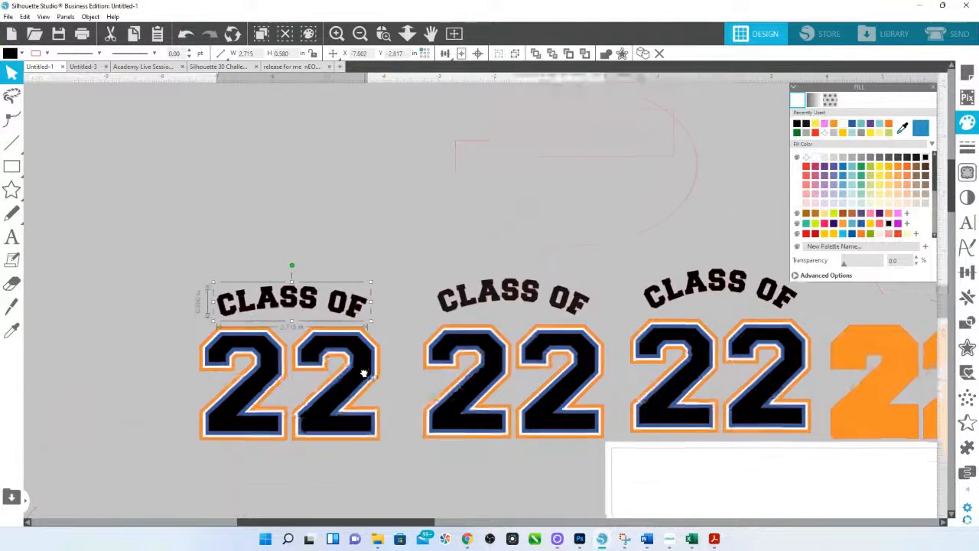
pyautogui.click(353, 189)
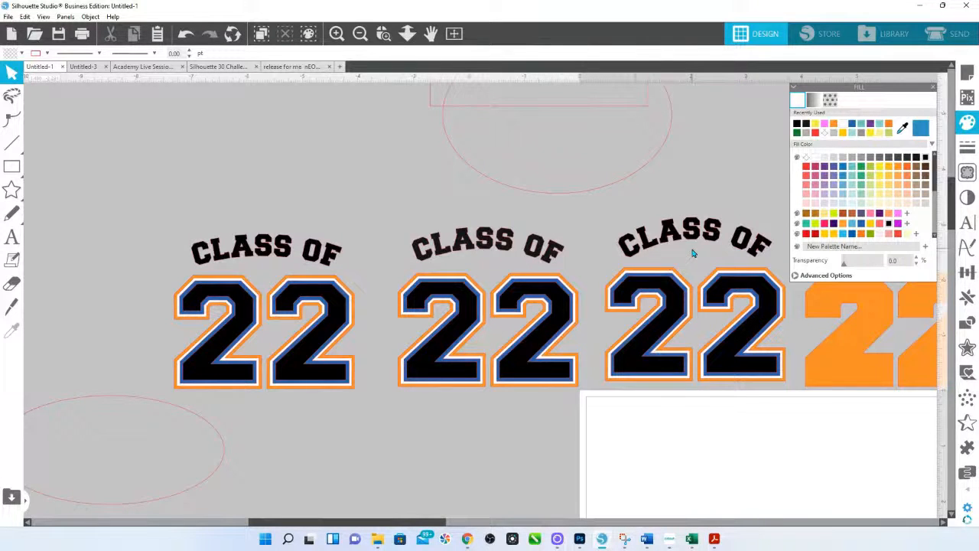
# Nudge the rightmost CLASS OF arch up from its 22 and shift the leftmost arch slightly right
pyautogui.moveTo(711, 244); pyautogui.dragTo(715, 239)
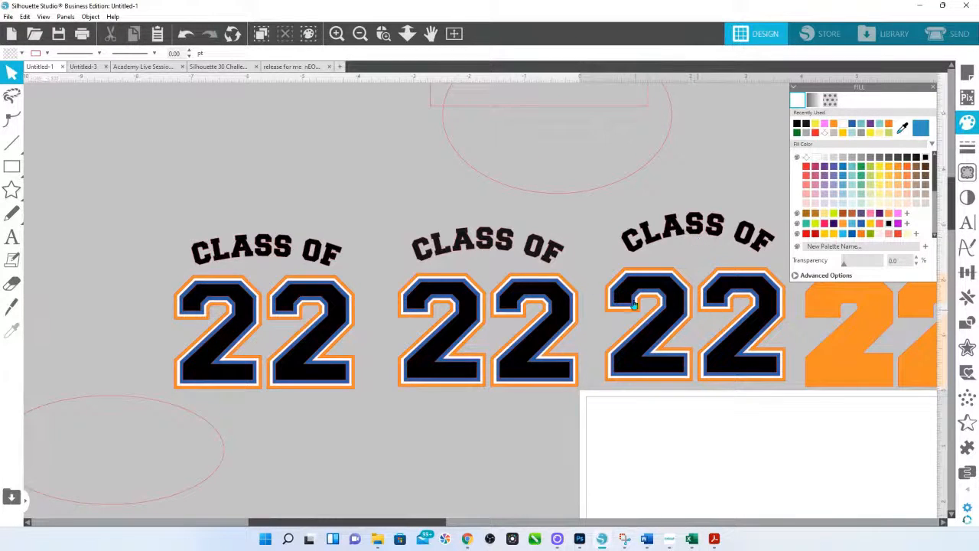
pyautogui.moveTo(286, 246); pyautogui.dragTo(289, 247)
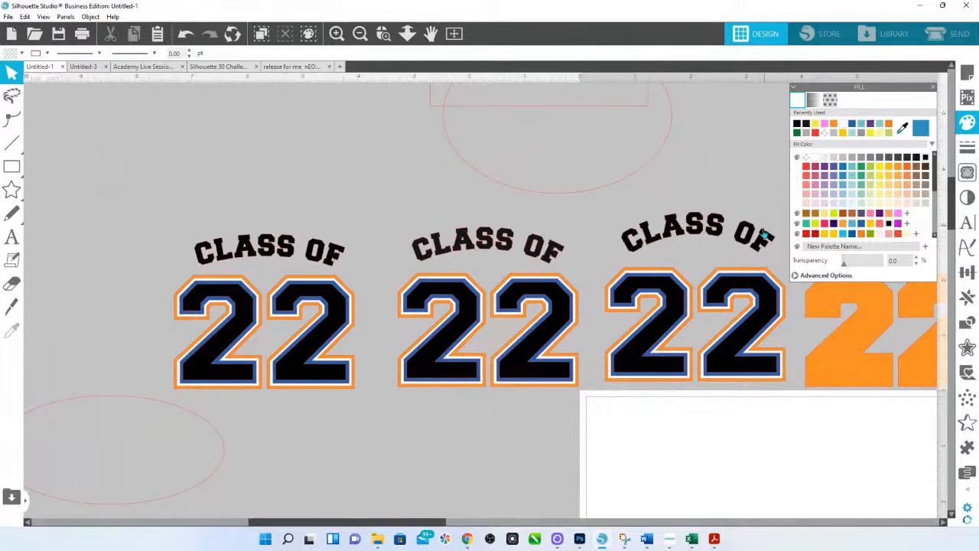
pyautogui.click(707, 251)
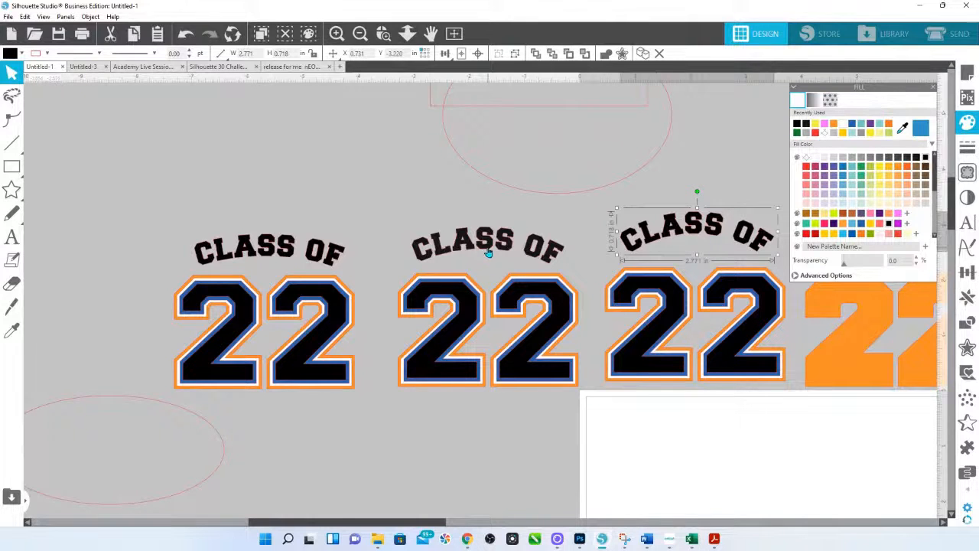
# Try the middle CLASS OF arch higher above its 22, and move it back down
pyautogui.moveTo(487, 252); pyautogui.dragTo(490, 232)
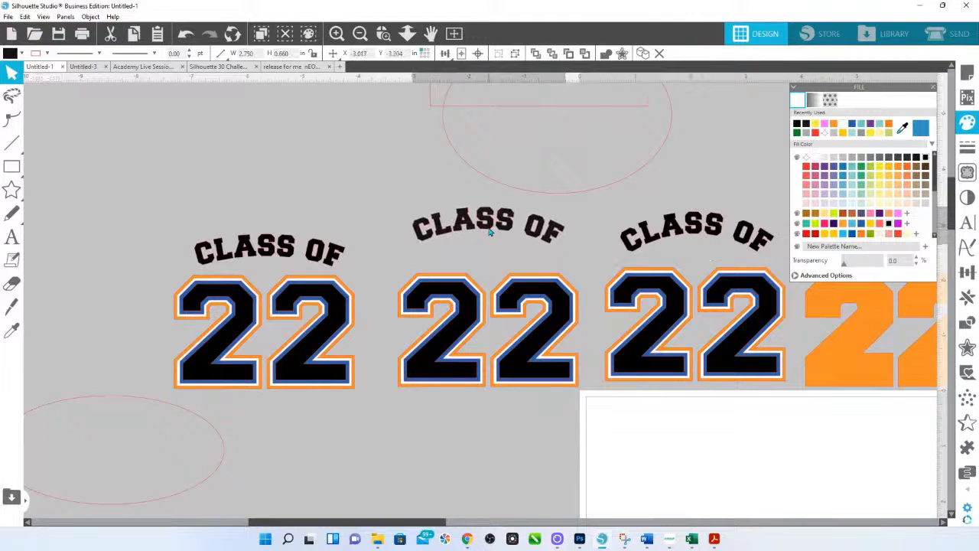
pyautogui.click(456, 248)
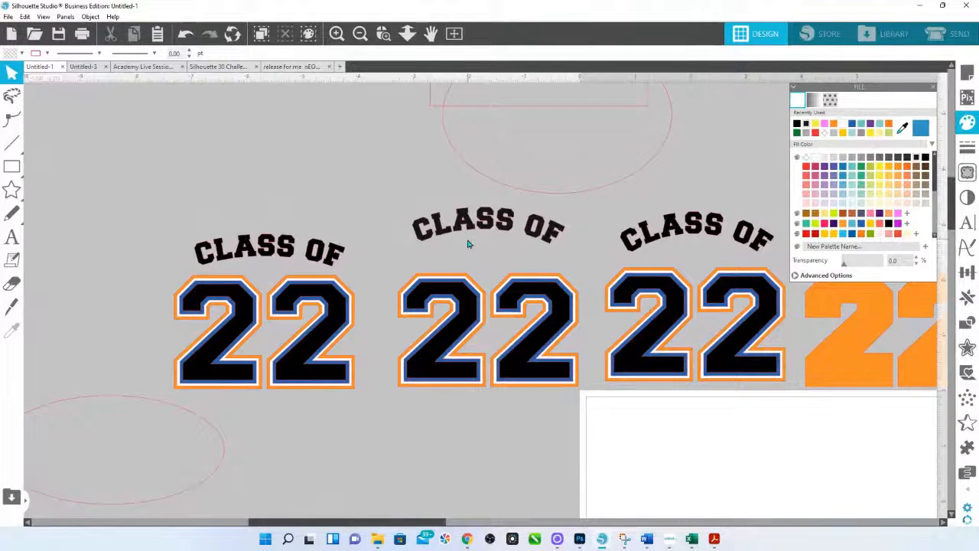
pyautogui.moveTo(469, 222); pyautogui.dragTo(472, 238)
pyautogui.press('Escape')
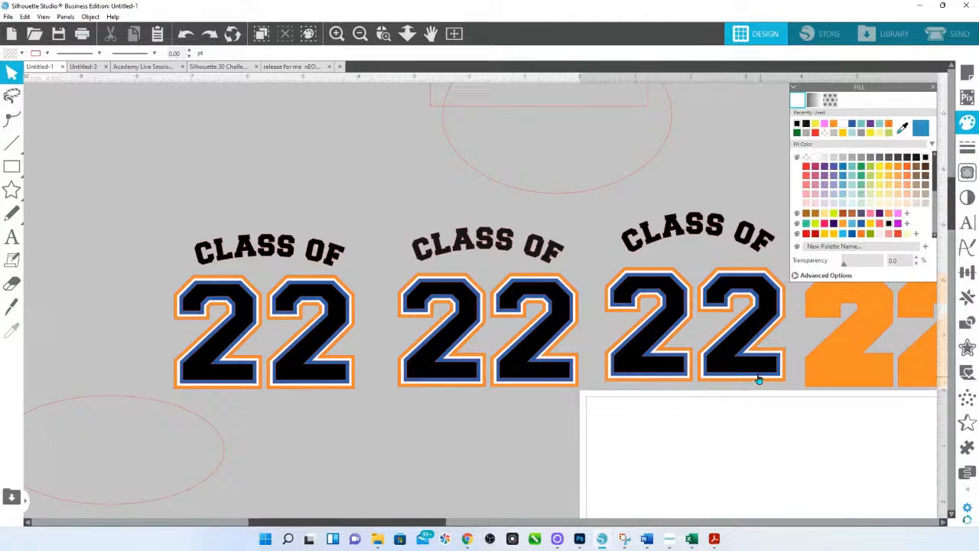
# Add the text Senior in the empty area above the leftmost CLASS OF 22 design
pyautogui.click(11, 237)
pyautogui.click(118, 185)
pyautogui.write('Senior')
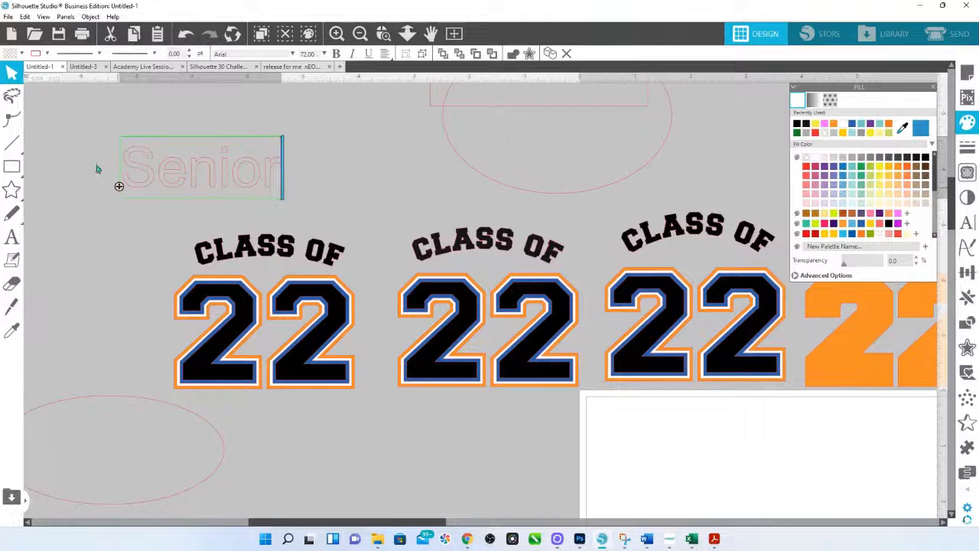
pyautogui.click(319, 161)
pyautogui.click(257, 159)
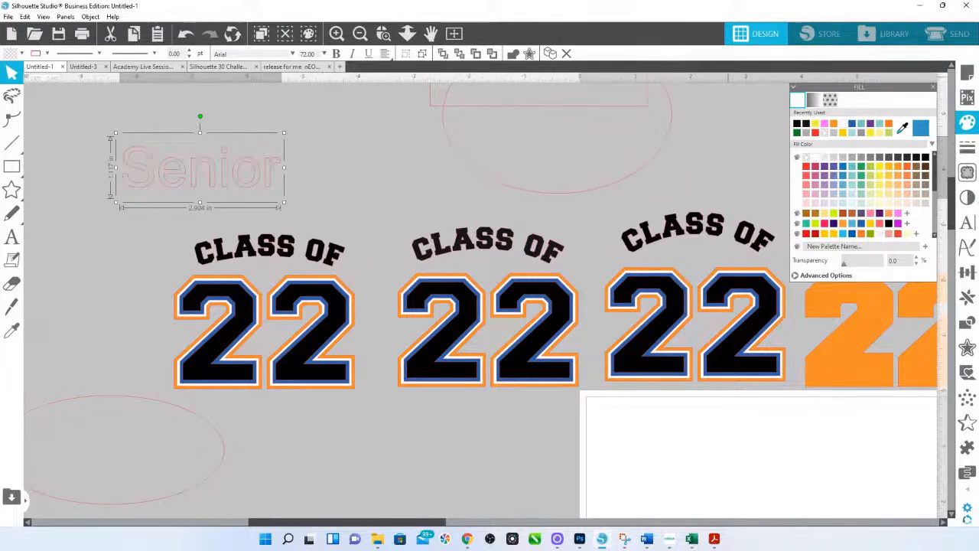
# Set the Senior text in the Alexandria Script font and fill it yellow-orange
pyautogui.click(966, 221)
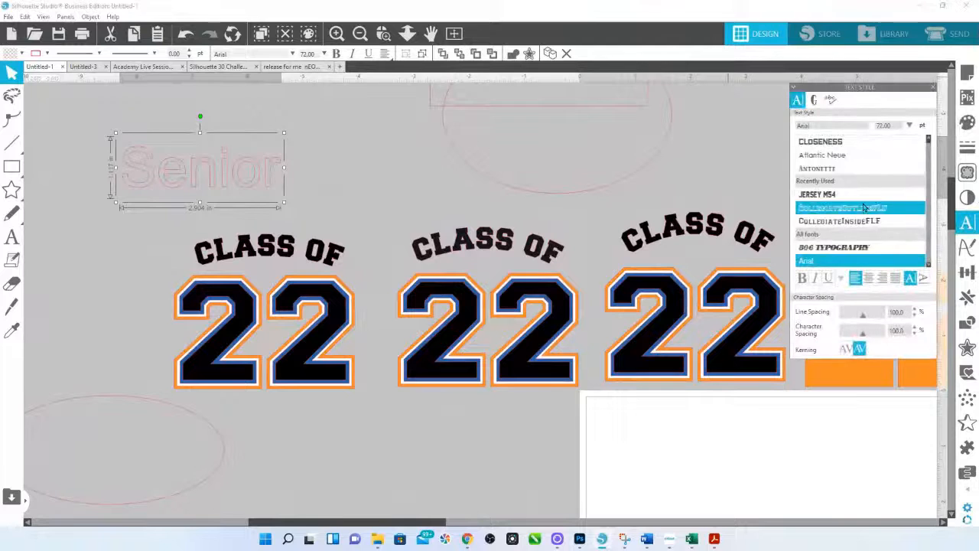
pyautogui.scroll(-1, 870, 215)
pyautogui.scroll(-5, 870, 215)
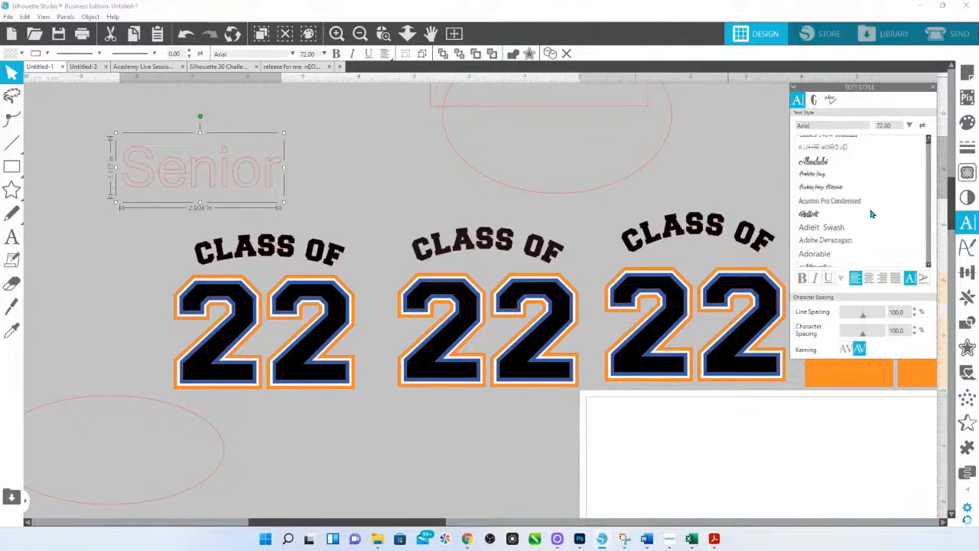
pyautogui.scroll(-3, 871, 215)
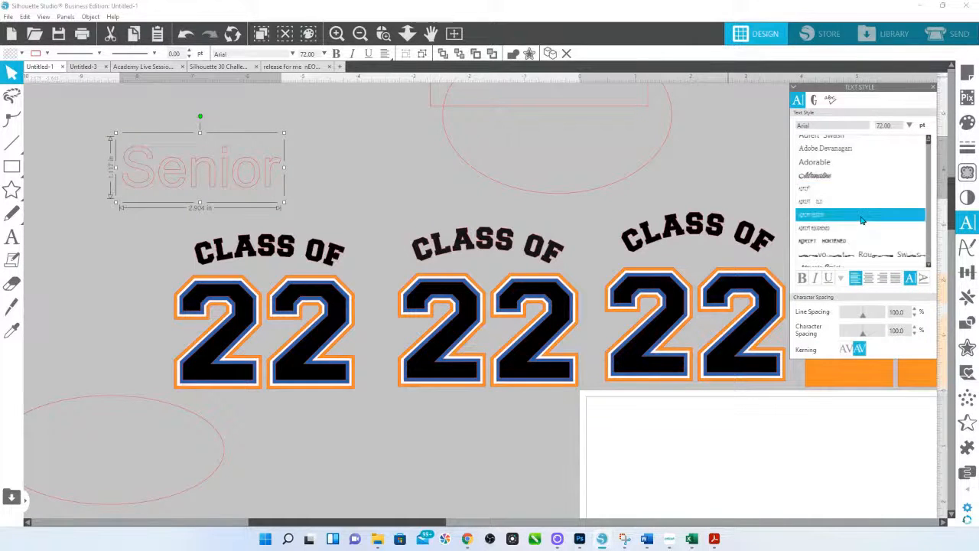
pyautogui.scroll(-3, 861, 219)
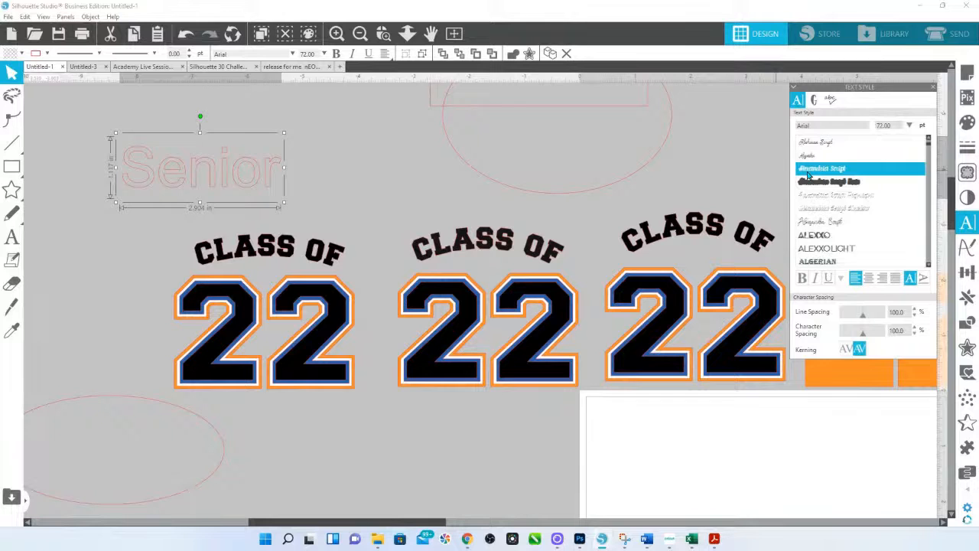
pyautogui.click(882, 169)
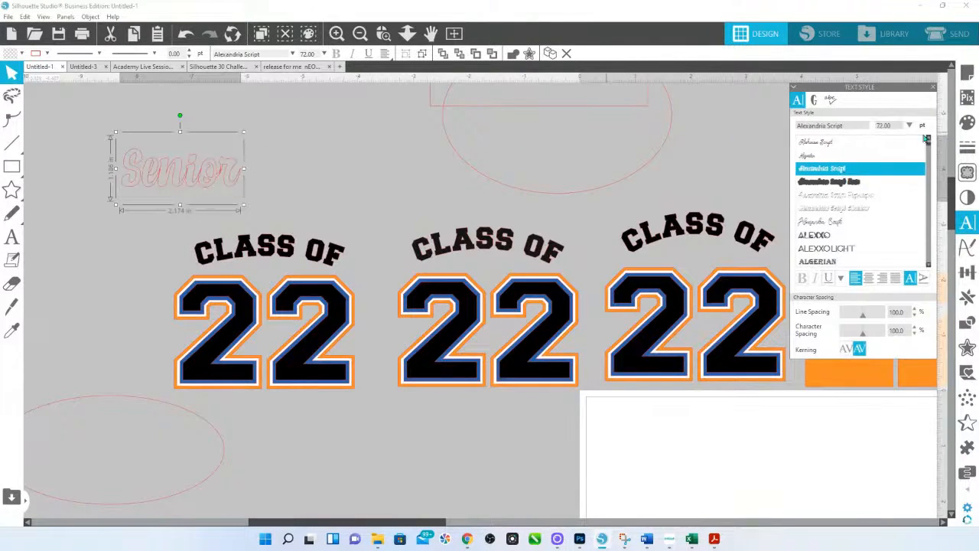
pyautogui.click(967, 122)
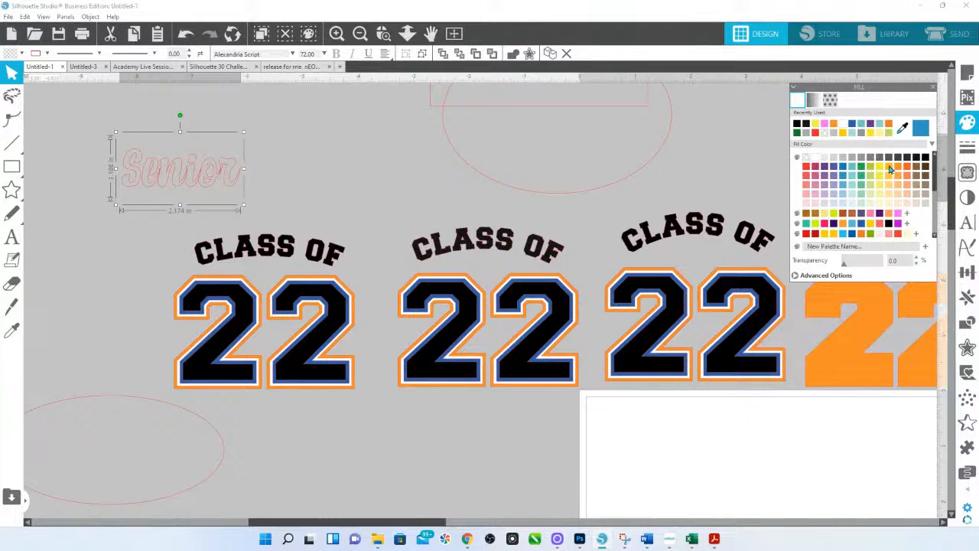
pyautogui.click(890, 169)
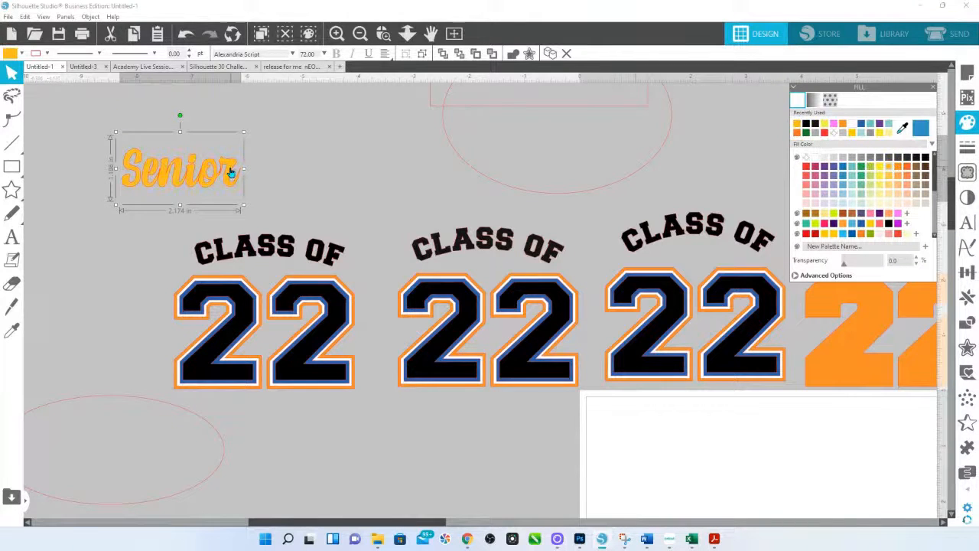
# Place the Senior text across the leftmost 22 and enlarge it to about 137.5 pt
pyautogui.moveTo(229, 170); pyautogui.dragTo(330, 304)
pyautogui.hotkey('ctrl', 'z')
pyautogui.hotkey('ctrl', 'z')
pyautogui.moveTo(177, 290); pyautogui.dragTo(188, 318)
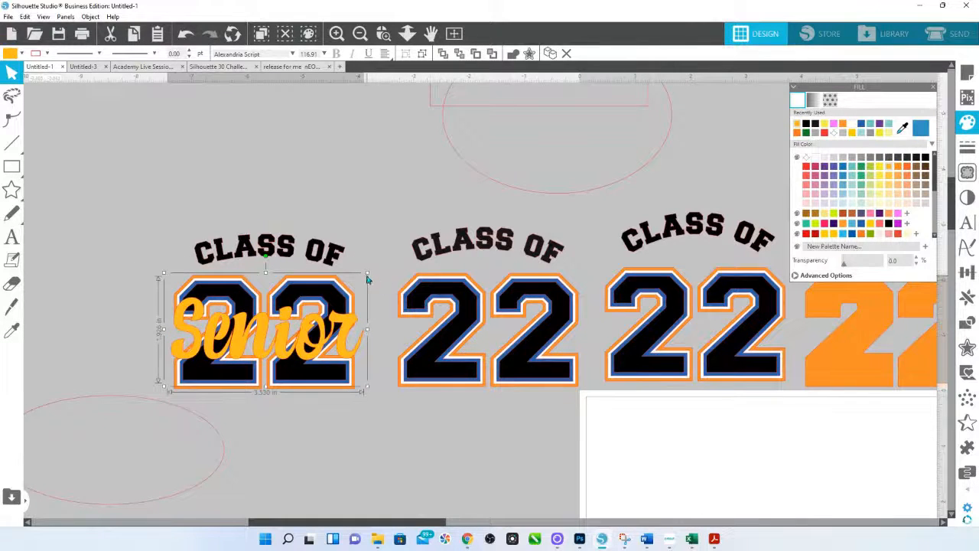
pyautogui.moveTo(368, 274); pyautogui.dragTo(400, 253)
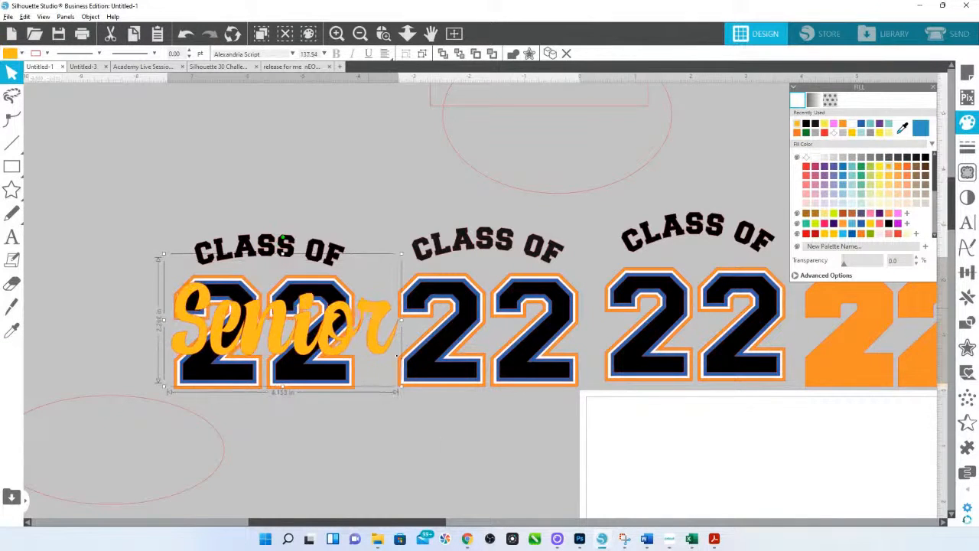
# Duplicate the Senior text, change the copy to Grad, and place it over the lower edge of the middle 22
pyautogui.moveTo(370, 310); pyautogui.dragTo(460, 452)
pyautogui.doubleClick(459, 451)
pyautogui.hotkey('ctrl', 'a')
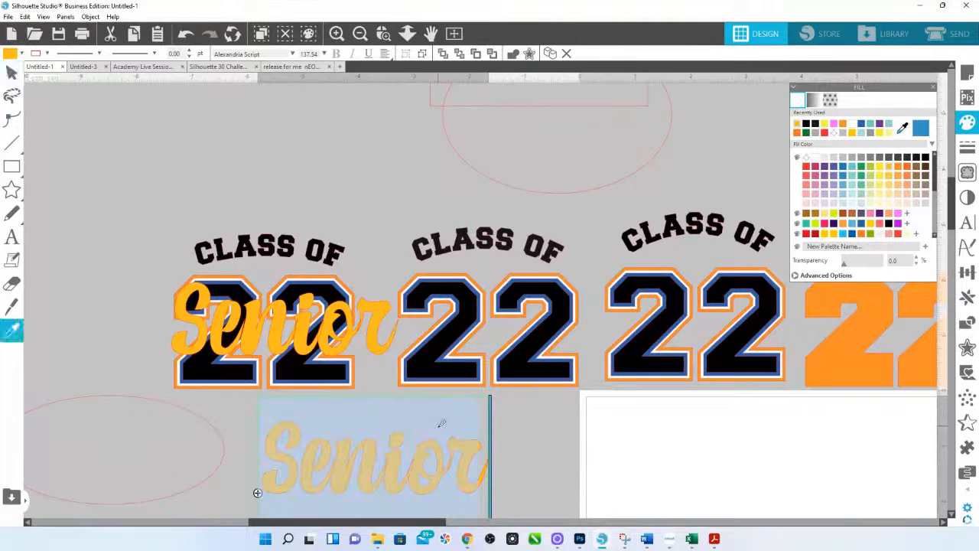
pyautogui.write('Grad')
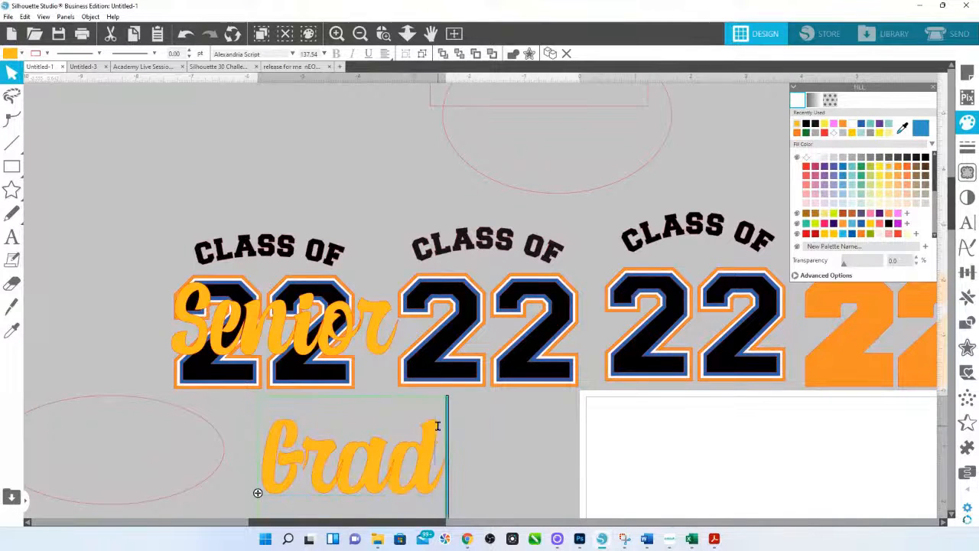
pyautogui.click(527, 497)
pyautogui.moveTo(427, 462); pyautogui.dragTo(554, 413)
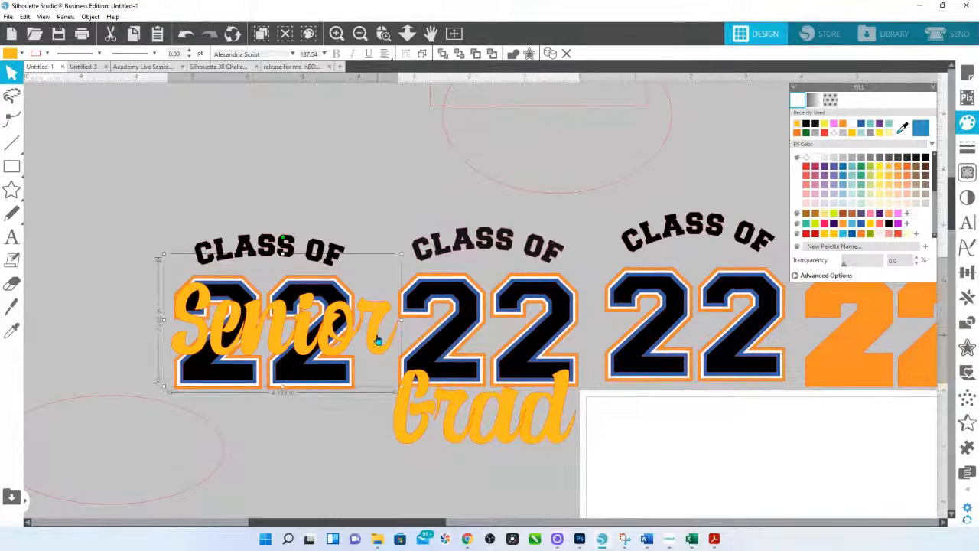
# Shrink the Senior text to about 86.6 pt so it fits within the width of the leftmost 22
pyautogui.moveTo(381, 341); pyautogui.dragTo(374, 351)
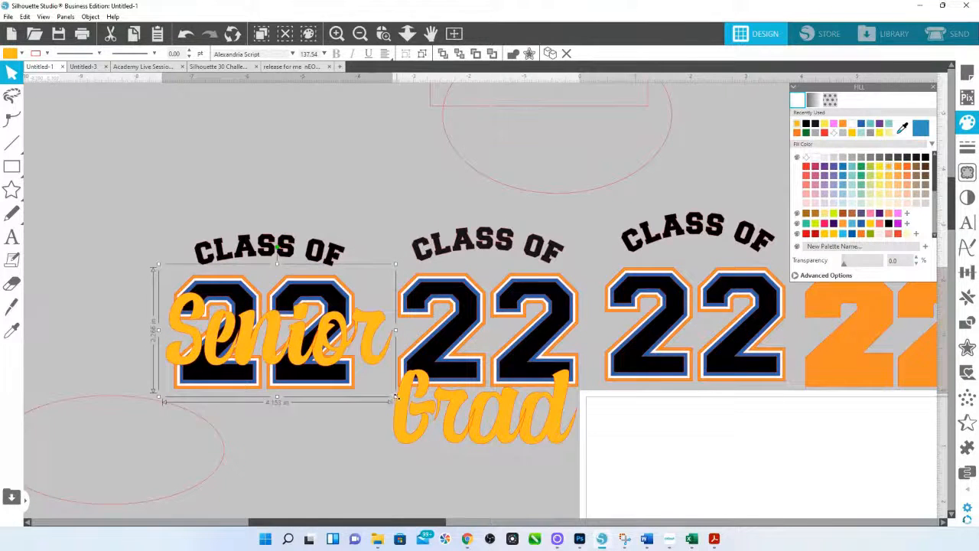
pyautogui.moveTo(396, 397); pyautogui.dragTo(317, 347)
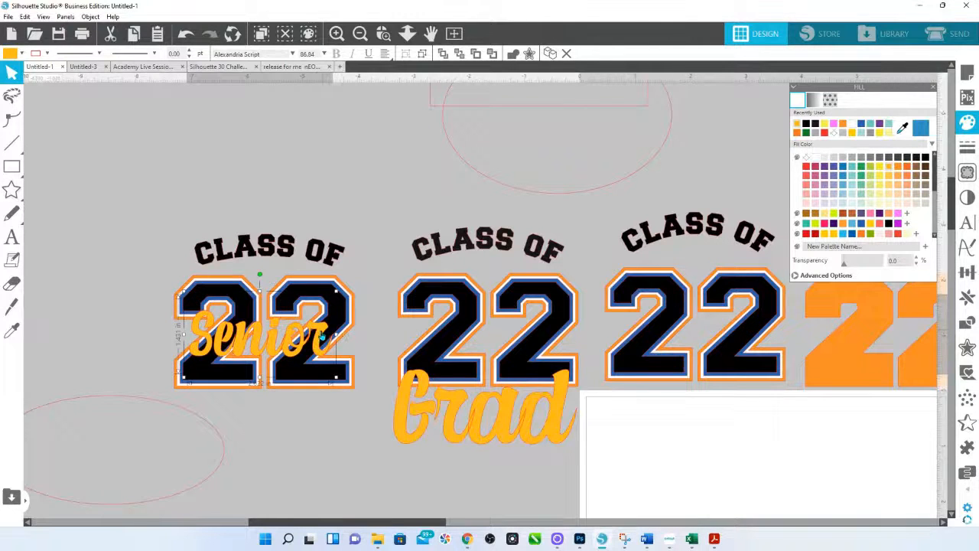
# Weld the Senior text on the leftmost 22 and add a 0.045 in rounded-corner offset around it
pyautogui.rightClick(321, 336)
pyautogui.click(346, 173)
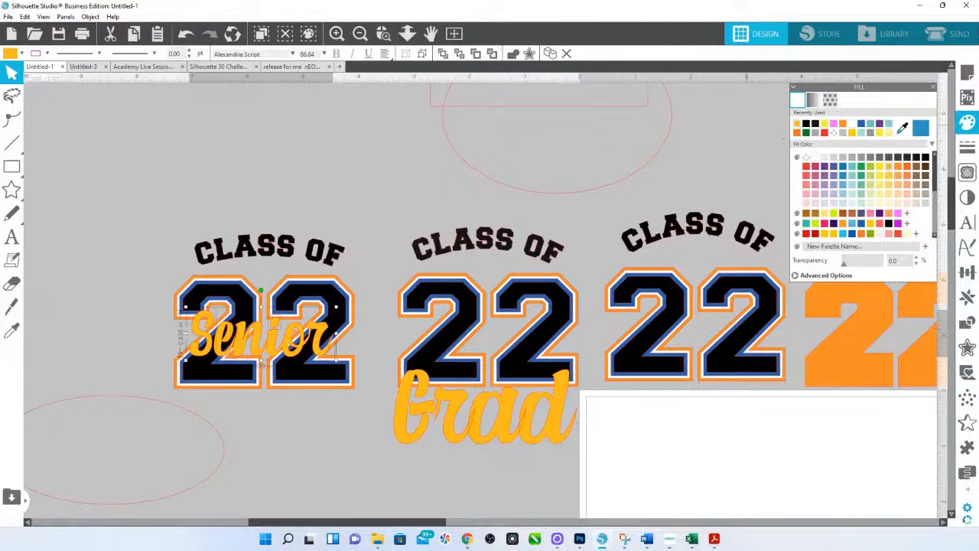
pyautogui.click(967, 346)
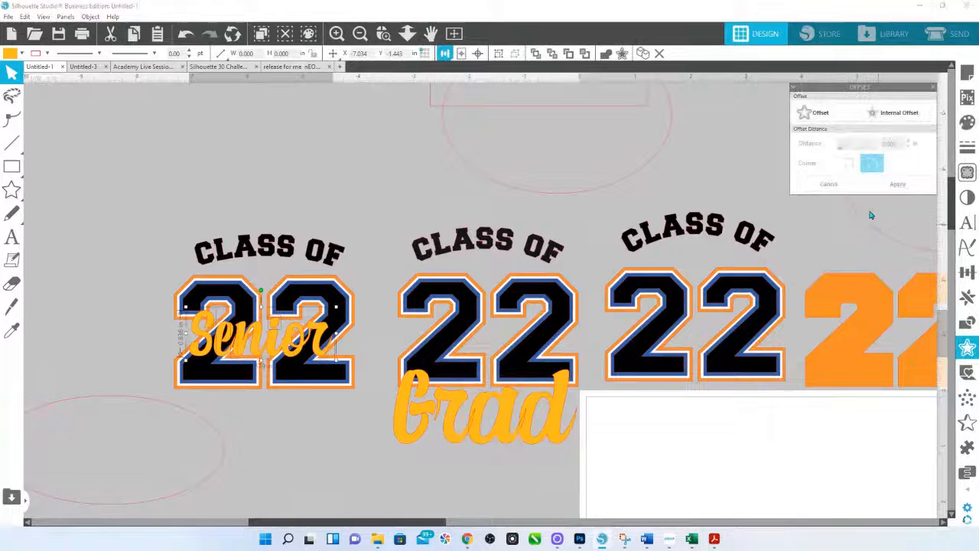
pyautogui.click(818, 114)
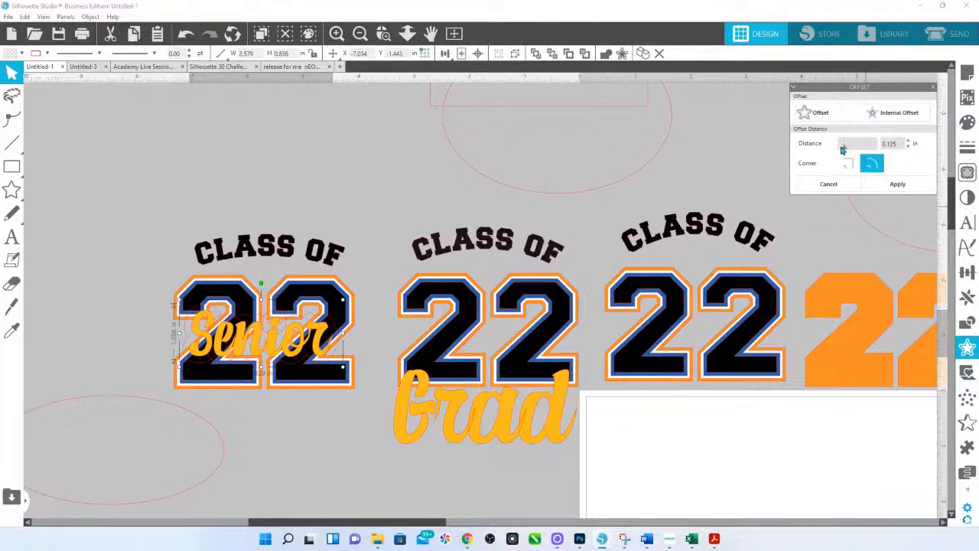
pyautogui.moveTo(843, 149); pyautogui.dragTo(841, 151)
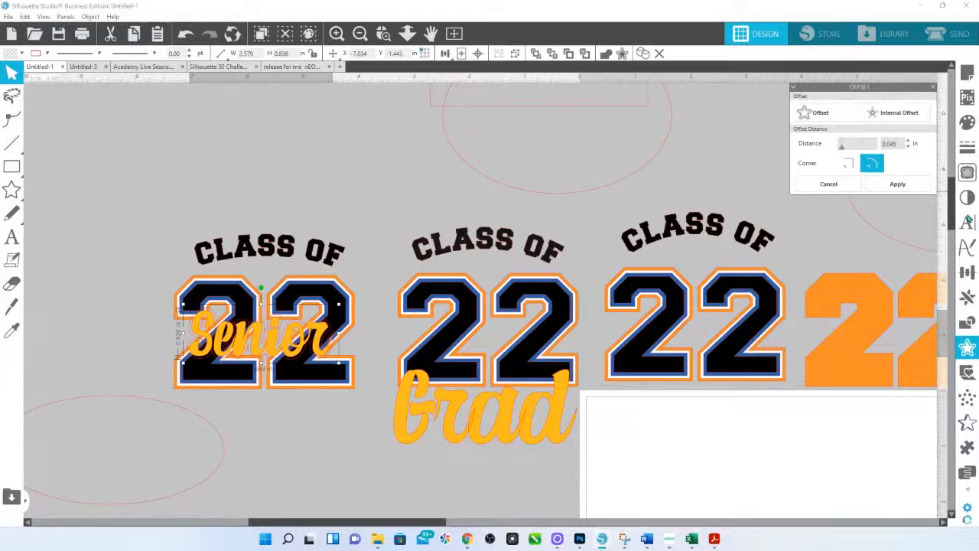
# Fill the offset shape around Senior with white
pyautogui.click(967, 124)
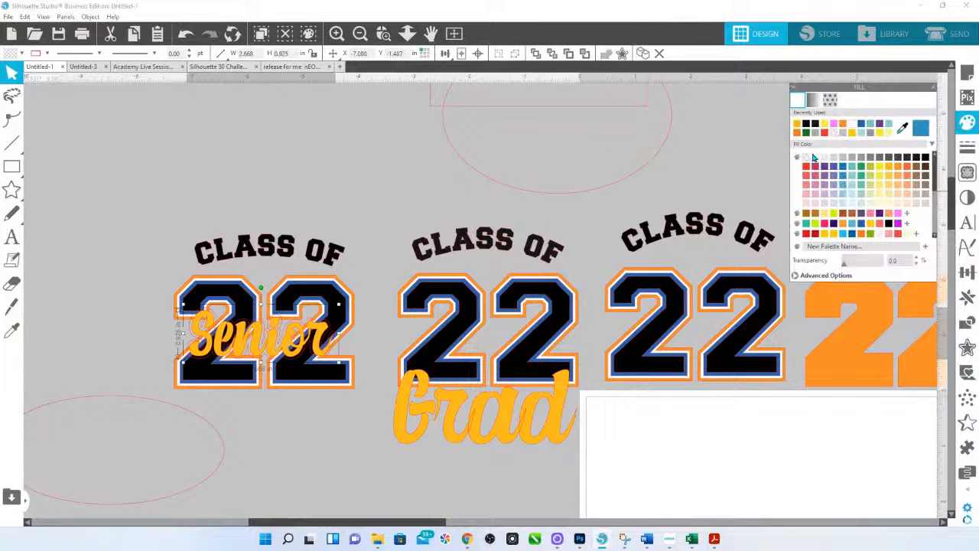
pyautogui.click(815, 157)
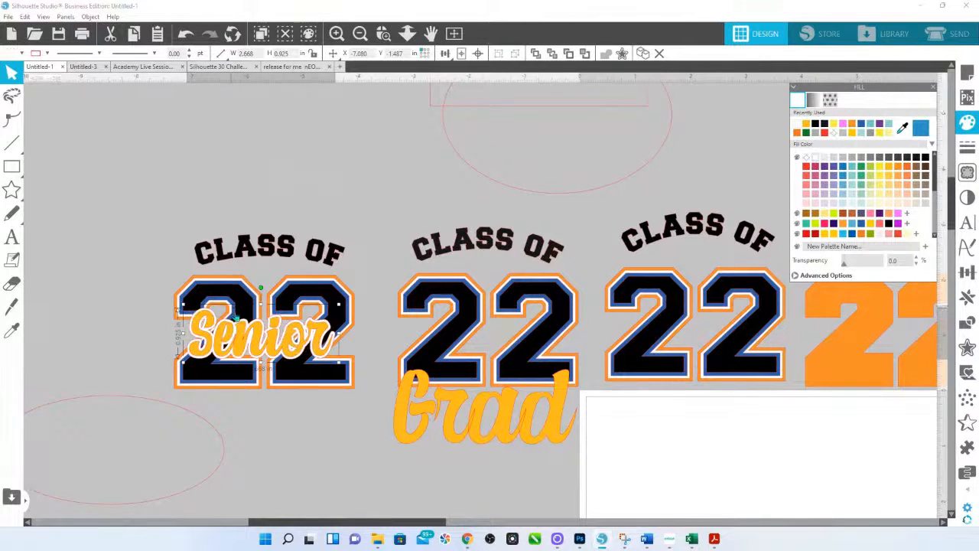
pyautogui.click(383, 33)
pyautogui.moveTo(190, 231); pyautogui.dragTo(360, 378)
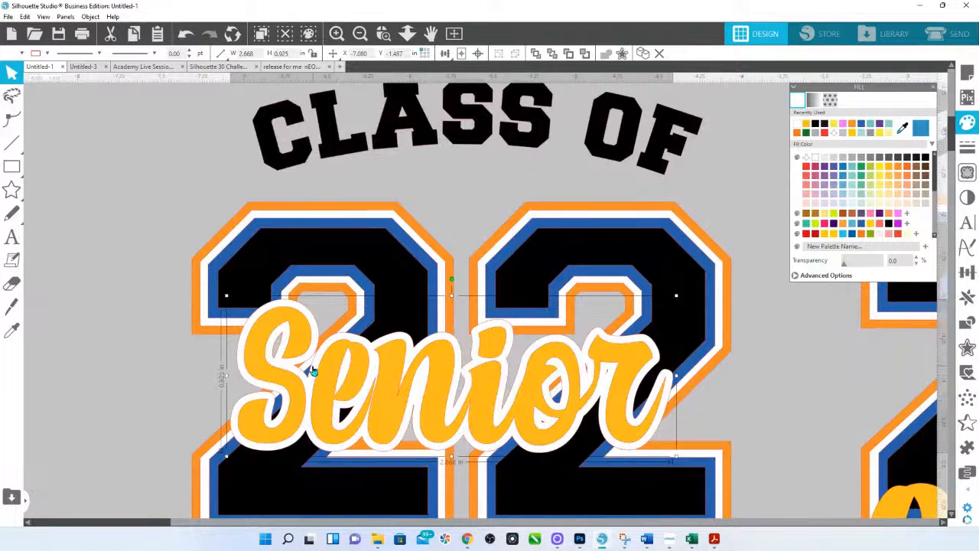
# Fill all the Senior letters with the orange of the 22's outline and combine them into one object
pyautogui.click(257, 349)
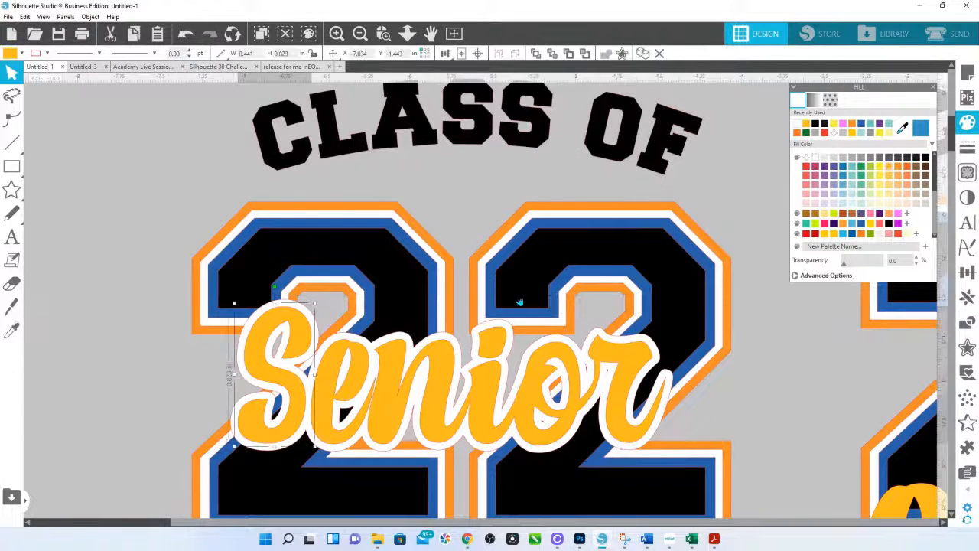
pyautogui.keyDown('shift'); pyautogui.click(328, 386); pyautogui.keyUp('shift')
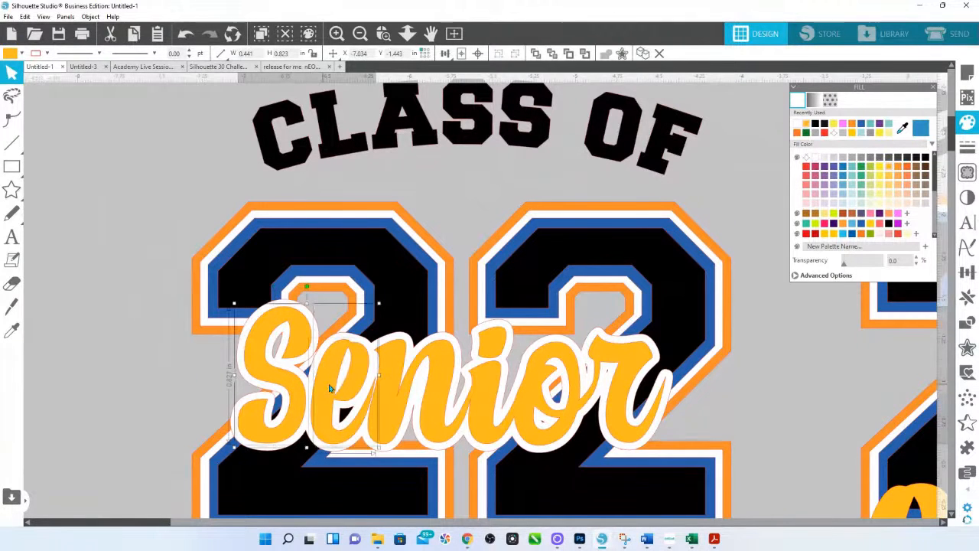
pyautogui.keyDown('shift'); pyautogui.click(385, 387); pyautogui.keyUp('shift')
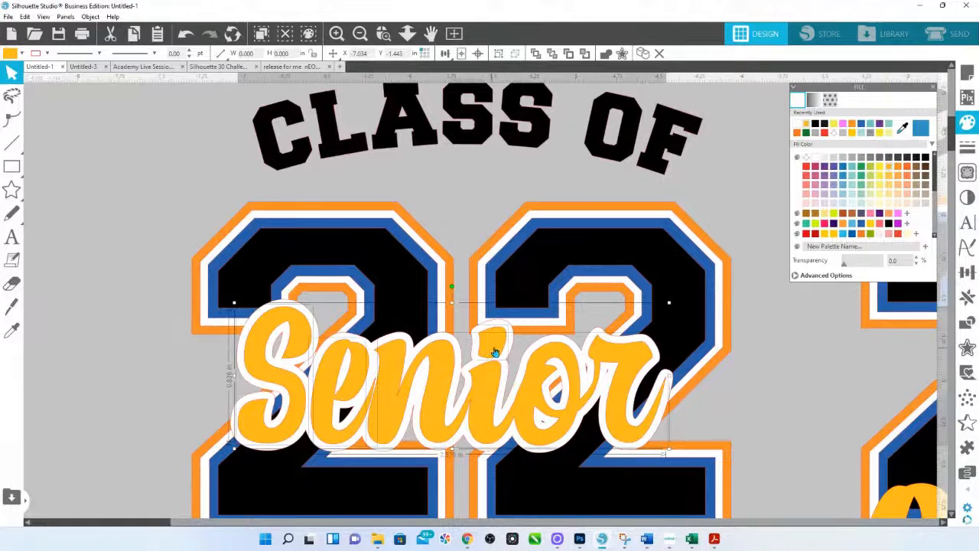
pyautogui.click(851, 123)
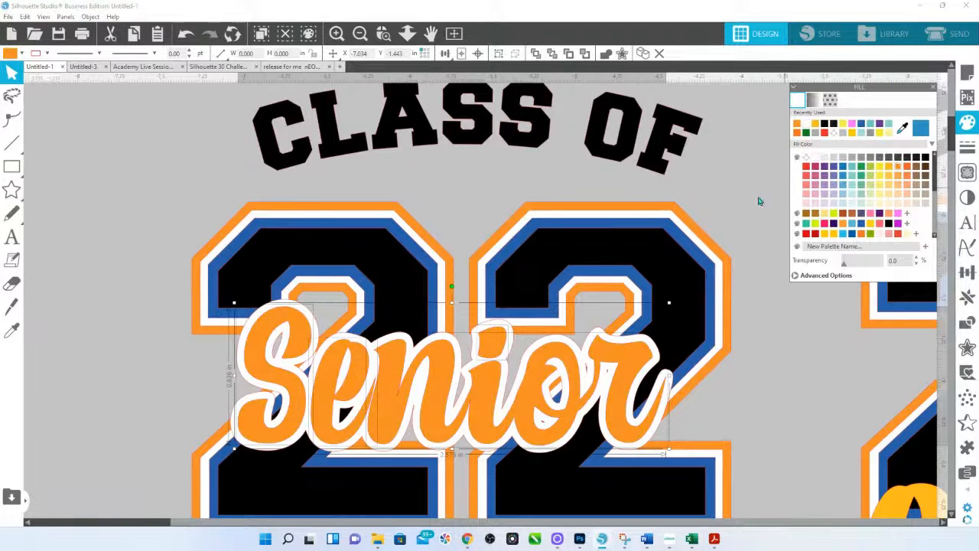
pyautogui.press('i')
pyautogui.press('v')
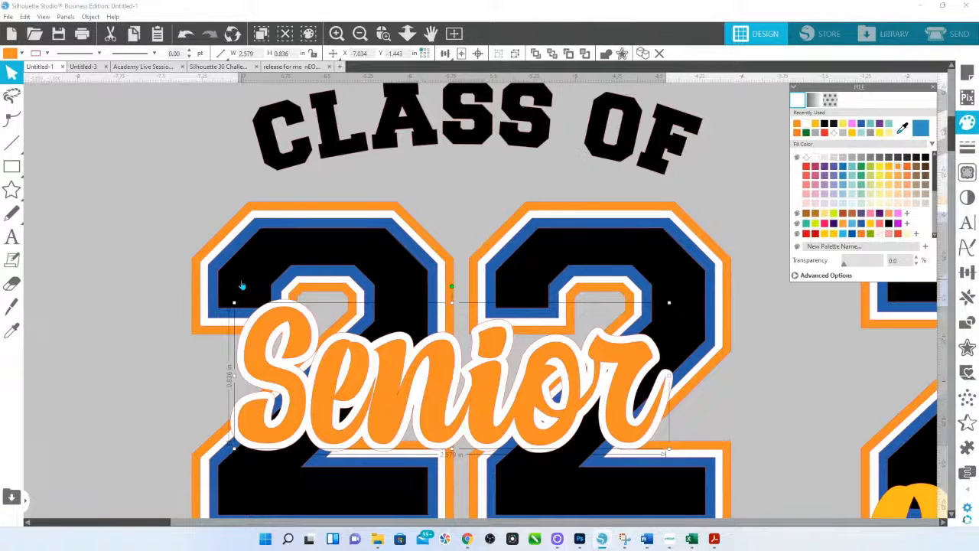
# Apply Subtract All to the layered 22 and Senior lettering, and pull the white Senior offset off the design
pyautogui.moveTo(116, 251); pyautogui.dragTo(708, 483)
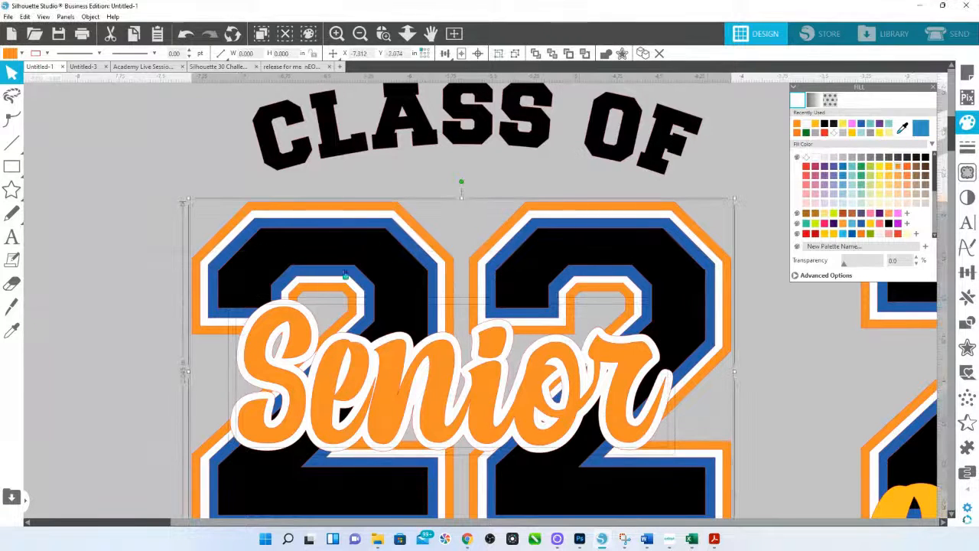
pyautogui.click(160, 212)
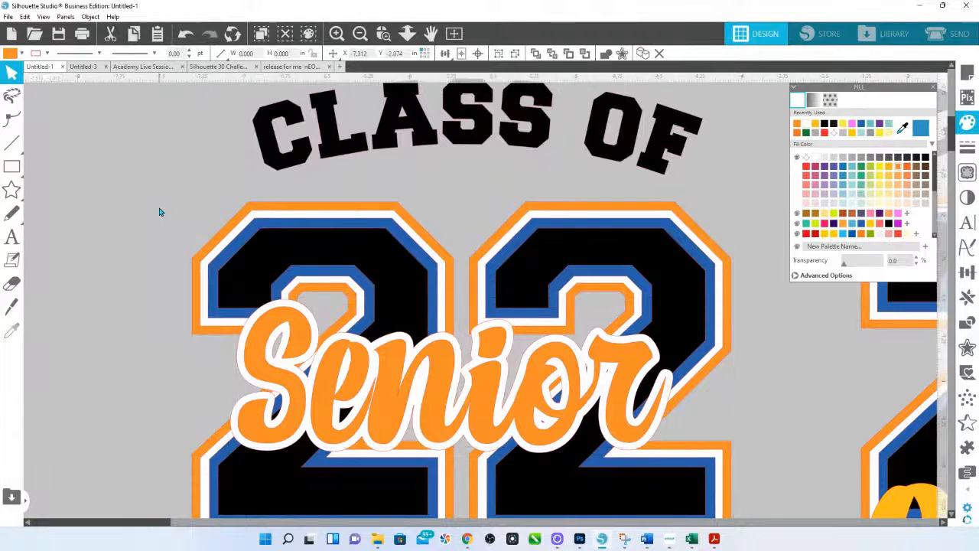
pyautogui.moveTo(160, 212); pyautogui.dragTo(275, 306)
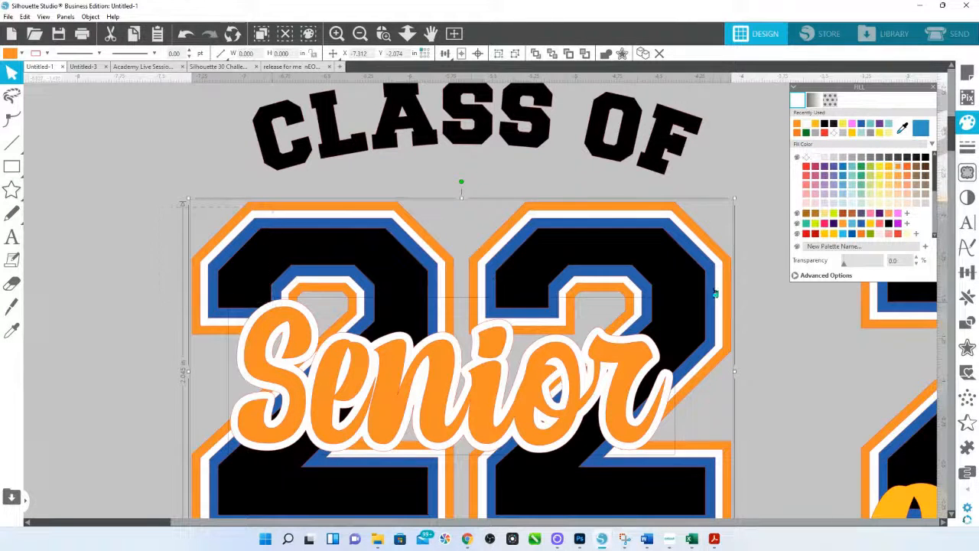
pyautogui.click(965, 272)
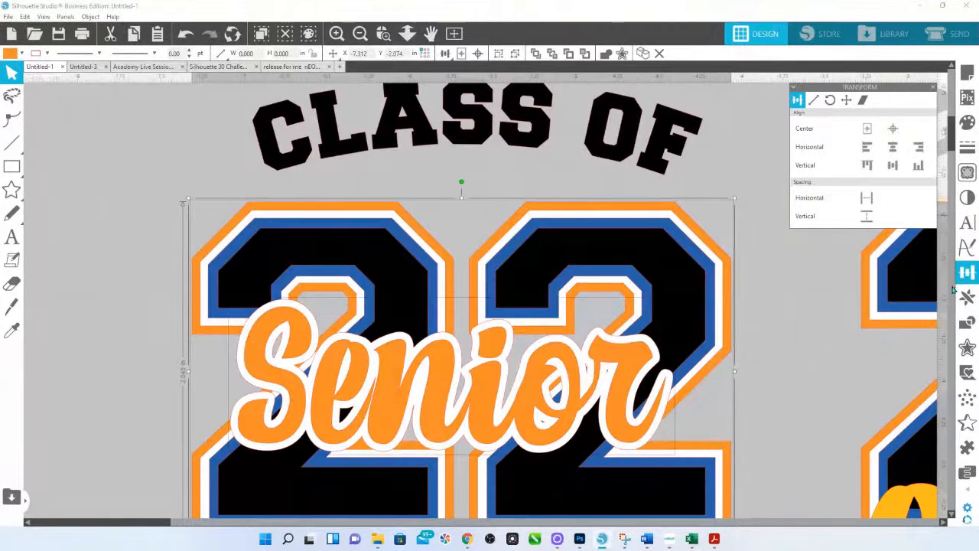
pyautogui.click(967, 347)
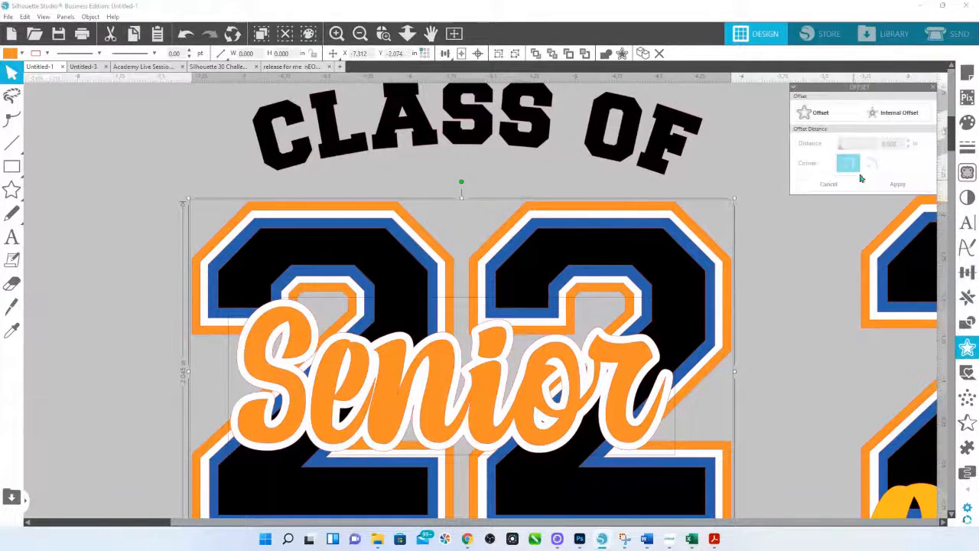
pyautogui.click(965, 324)
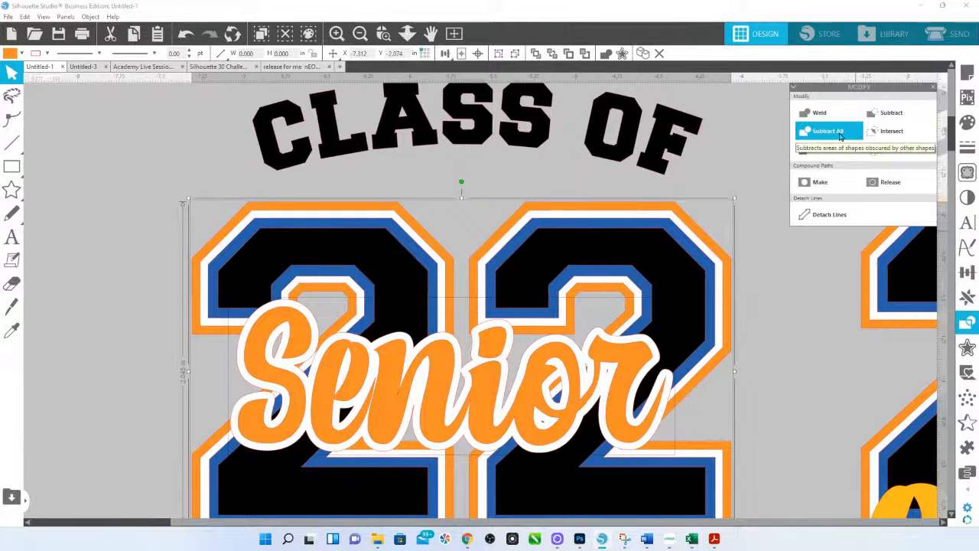
pyautogui.click(780, 407)
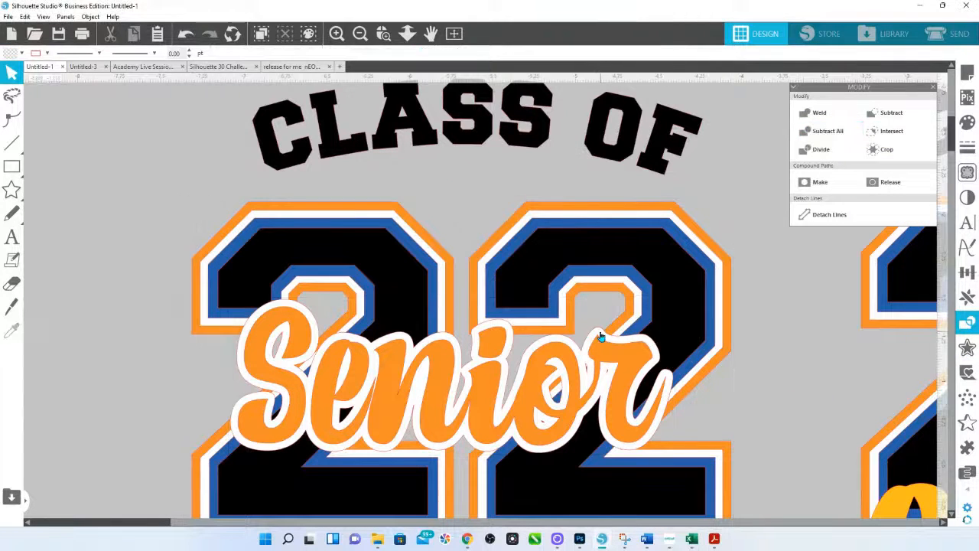
pyautogui.moveTo(560, 318); pyautogui.dragTo(8, 243)
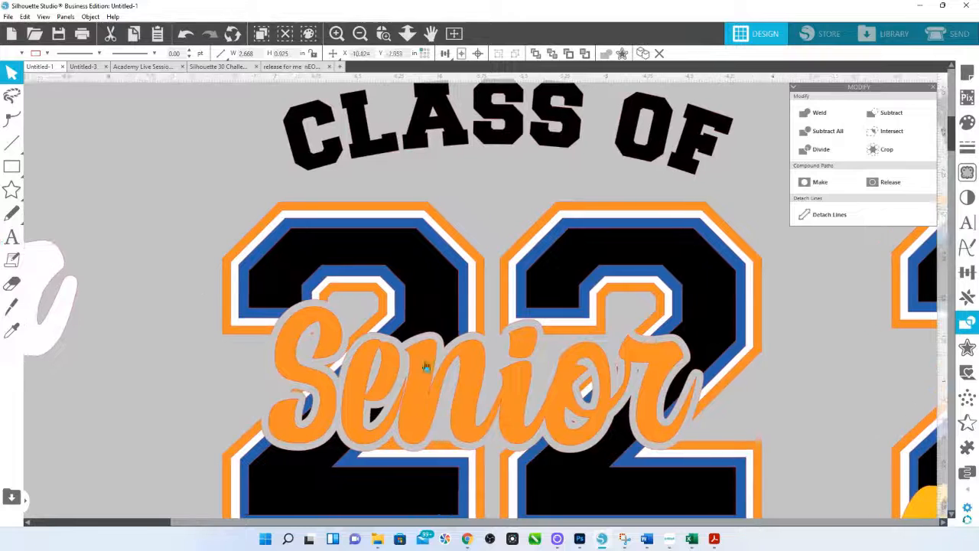
pyautogui.click(407, 33)
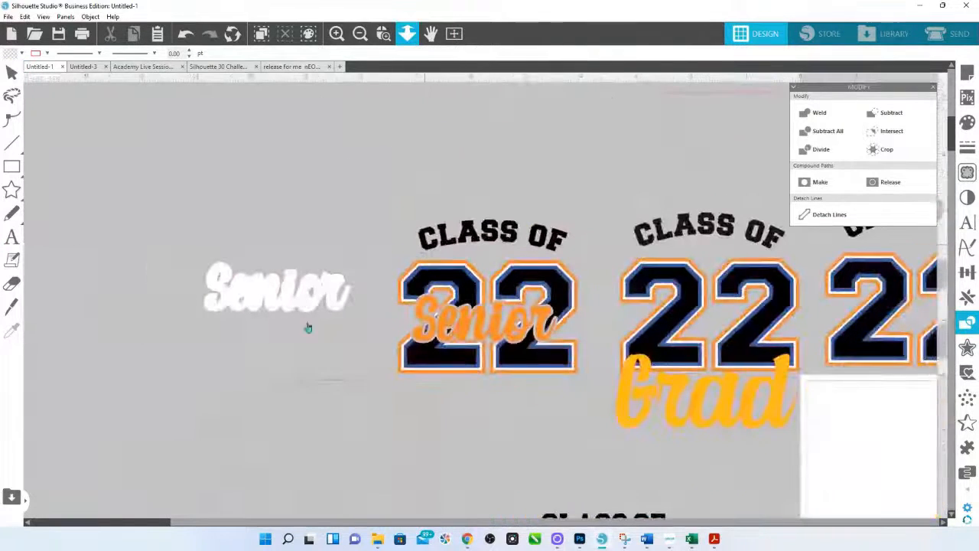
# Draw a rectangle about 3.94 by 3.38 in around the leftmost CLASS OF 22 design and fill it white
pyautogui.click(12, 166)
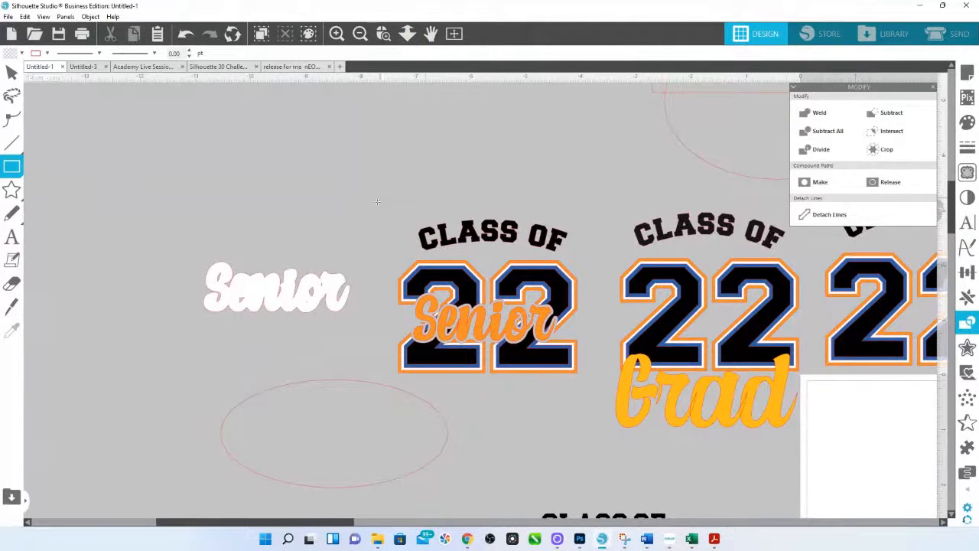
pyautogui.moveTo(377, 201); pyautogui.dragTo(598, 394)
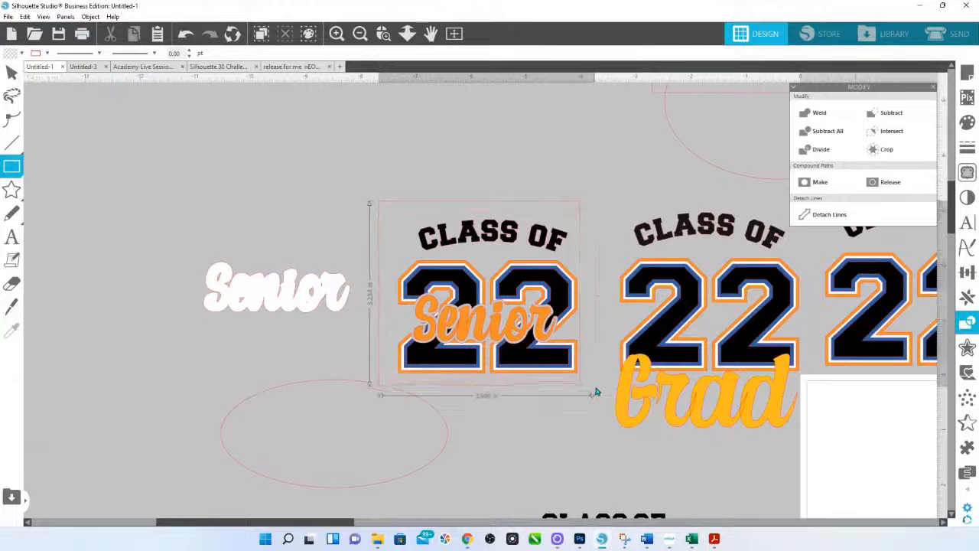
pyautogui.click(967, 123)
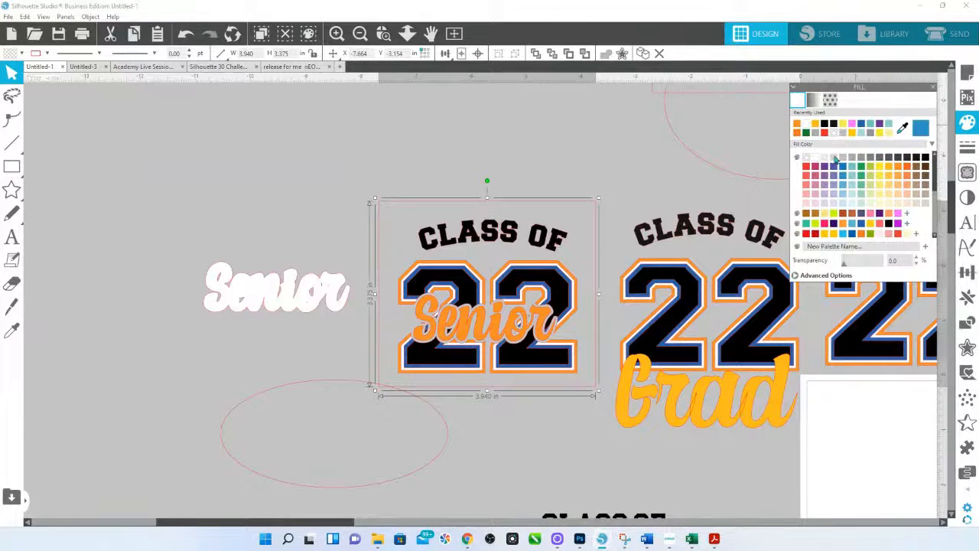
pyautogui.click(815, 160)
# Send the white rectangle behind the leftmost design and remove the line color from the rectangle and the design
pyautogui.rightClick(510, 300)
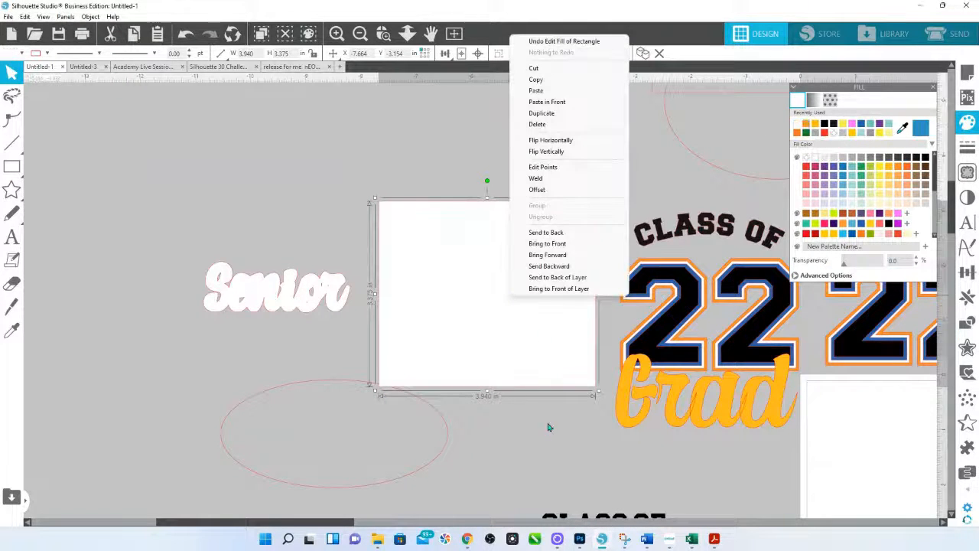
pyautogui.click(553, 234)
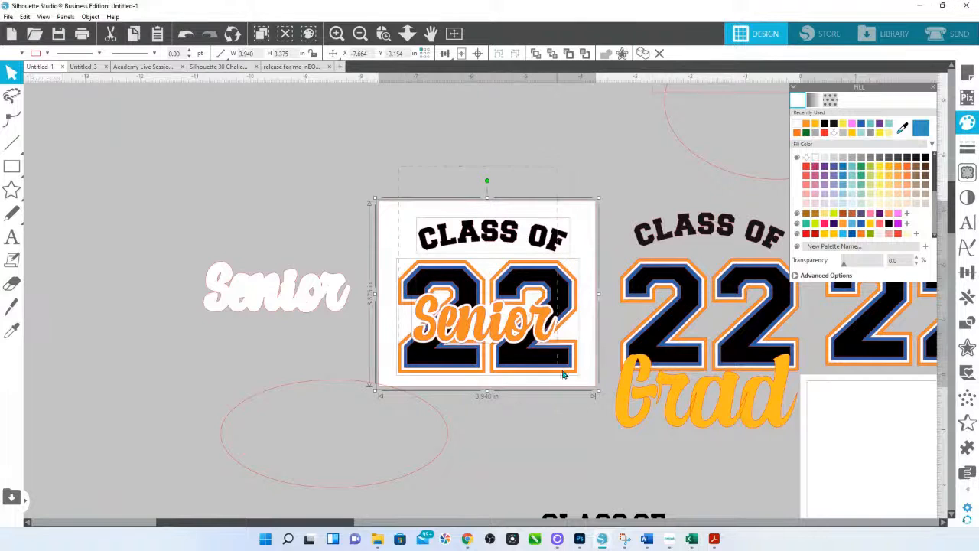
pyautogui.click(47, 53)
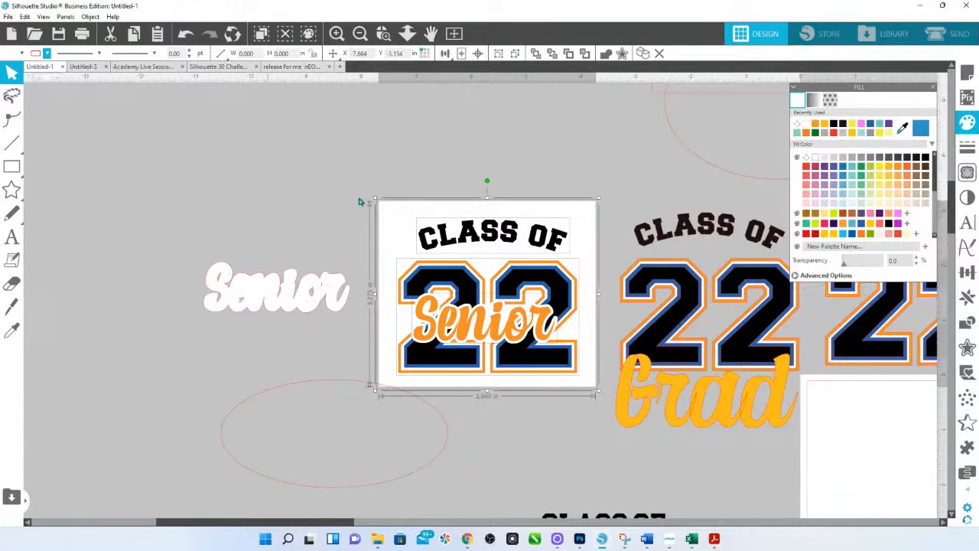
pyautogui.click(545, 184)
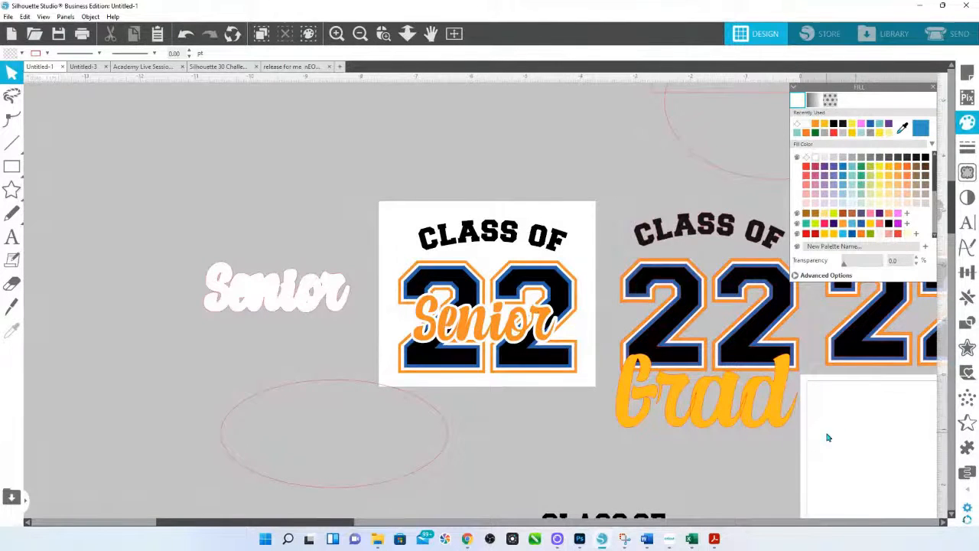
# Move the plain black 22 of the leftmost unlayered CLASS OF 22 design slightly lower
pyautogui.moveTo(826, 432); pyautogui.dragTo(433, 56)
pyautogui.moveTo(511, 343); pyautogui.dragTo(978, 228)
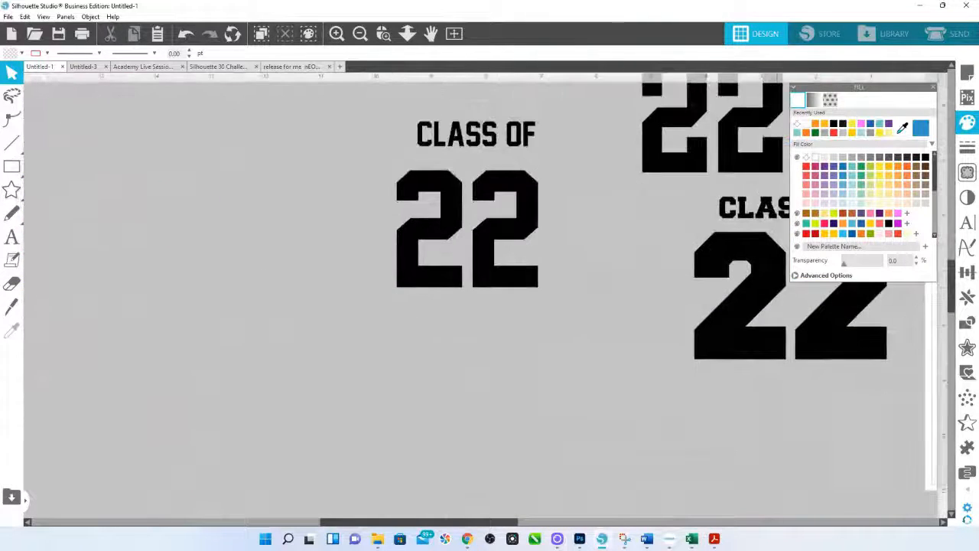
pyautogui.moveTo(647, 363); pyautogui.dragTo(490, 435)
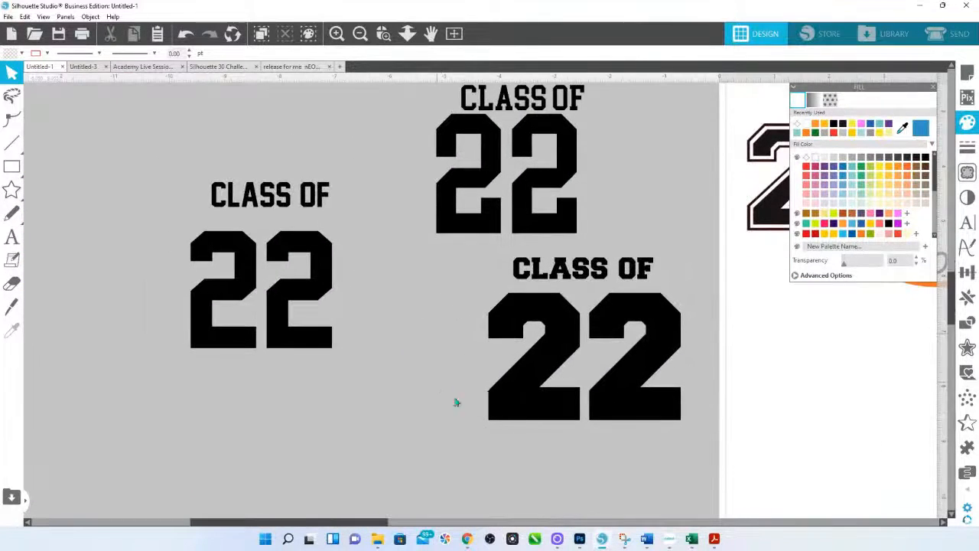
pyautogui.moveTo(311, 294); pyautogui.dragTo(317, 312)
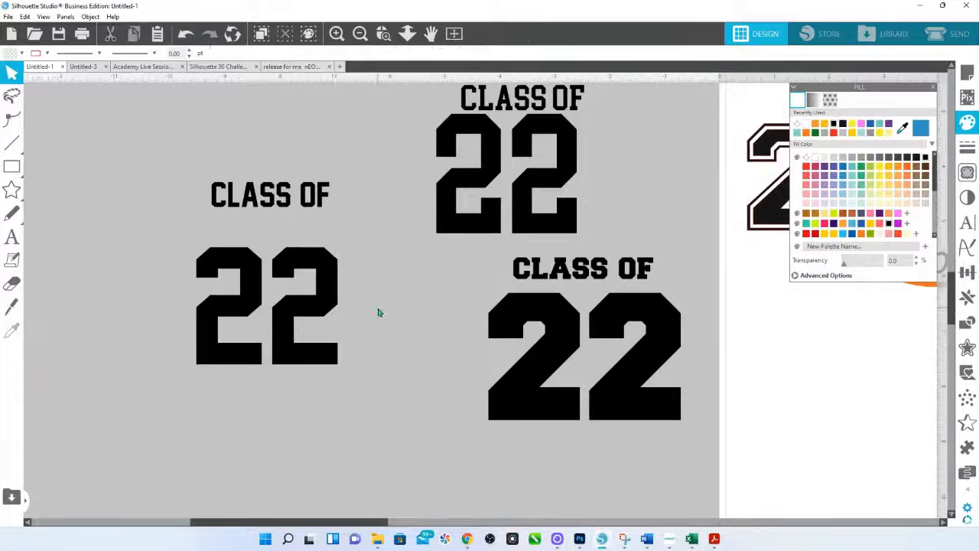
# Ungroup that black 22 and move its second digit to the right to widen the gap between the digits
pyautogui.click(328, 313)
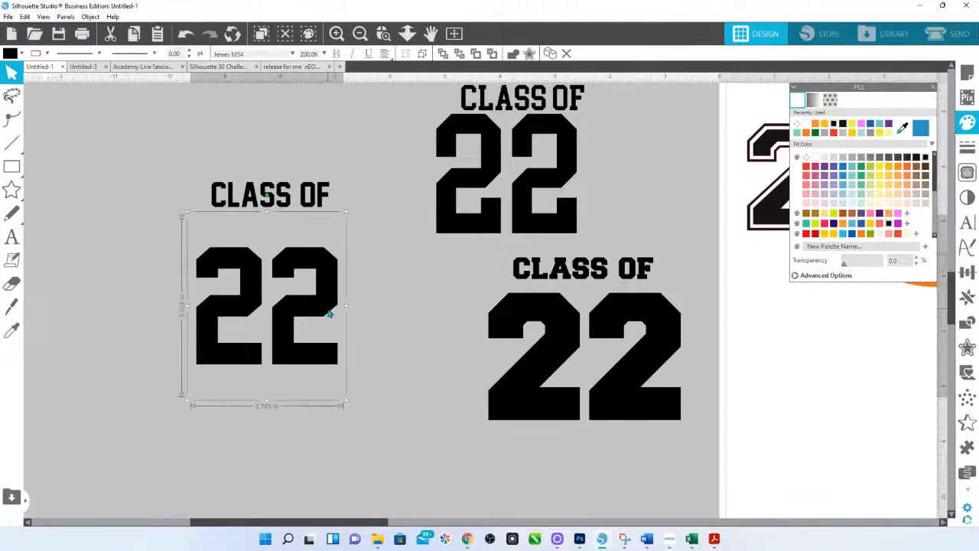
pyautogui.rightClick(328, 313)
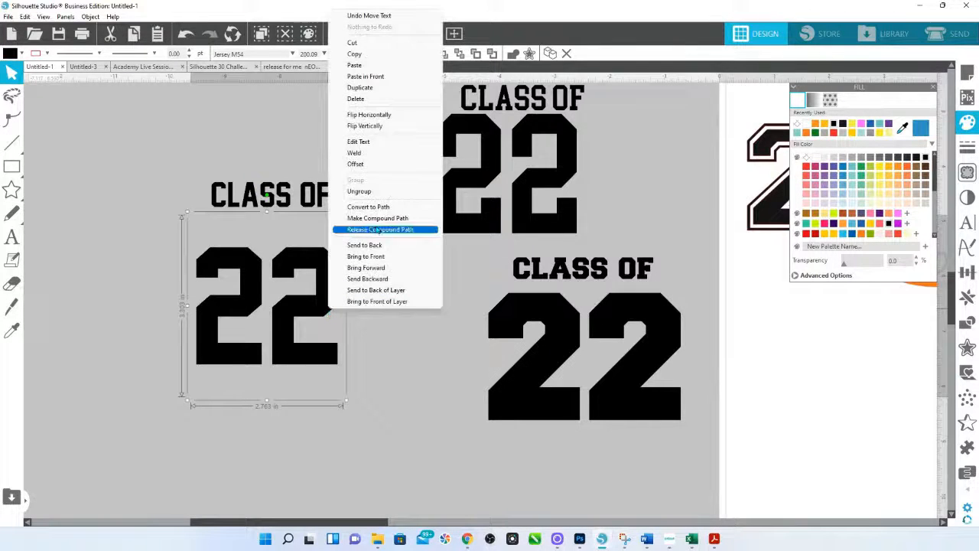
pyautogui.click(360, 197)
pyautogui.click(409, 393)
pyautogui.click(319, 309)
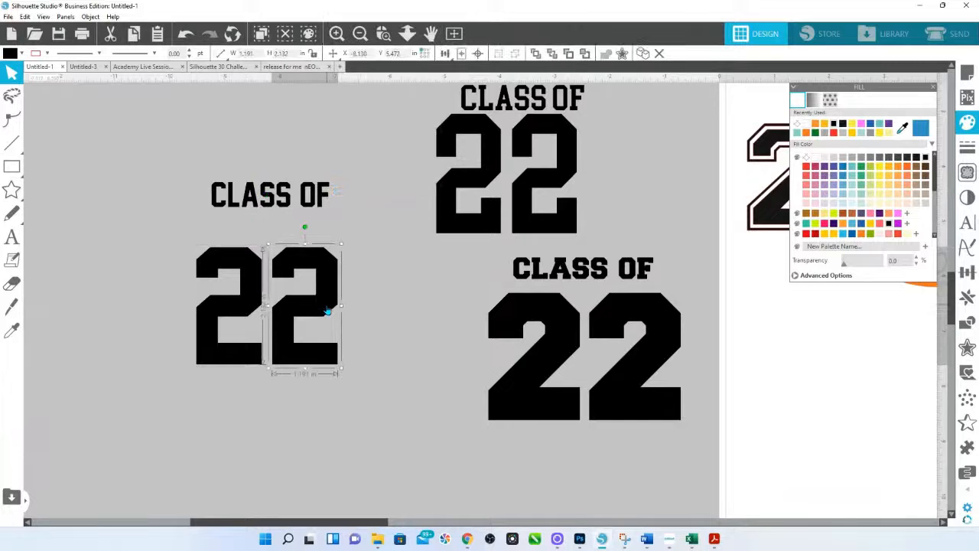
pyautogui.moveTo(318, 310); pyautogui.dragTo(328, 310)
pyautogui.press('Right')
pyautogui.press('Right')
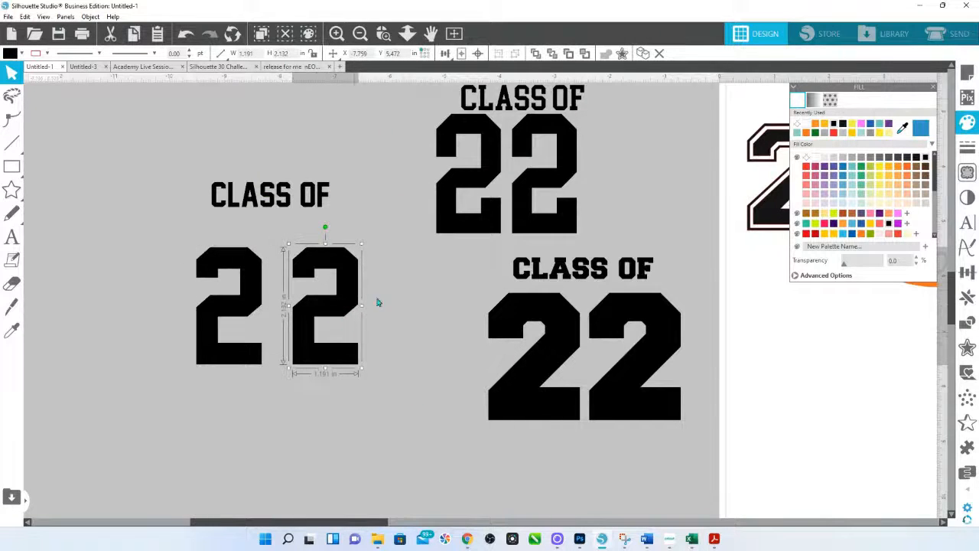
# Add a 0.045 in offset with square corners around both digits of the leftmost unlayered black 22
pyautogui.click(380, 38)
pyautogui.moveTo(191, 227); pyautogui.dragTo(459, 363)
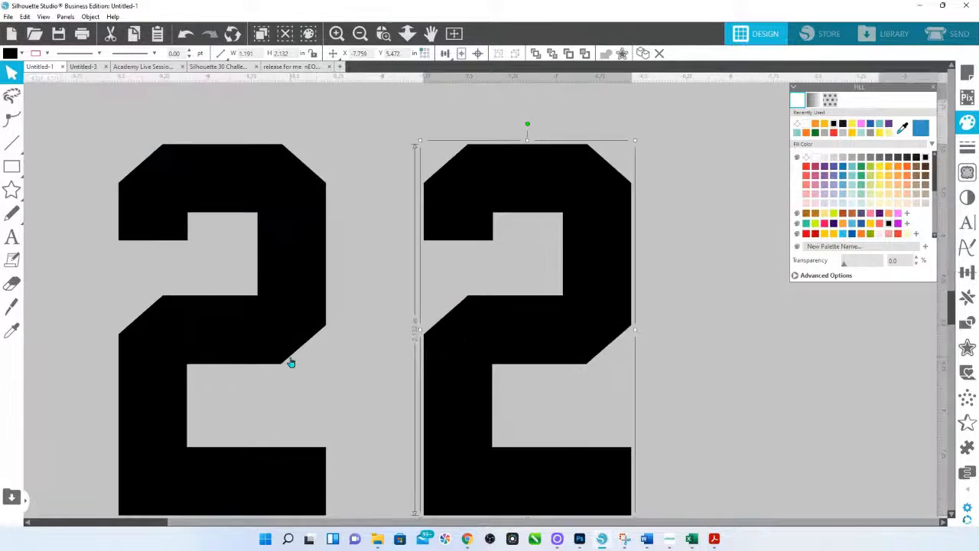
pyautogui.scroll(-1, 390, 294)
pyautogui.moveTo(748, 434); pyautogui.dragTo(127, 354)
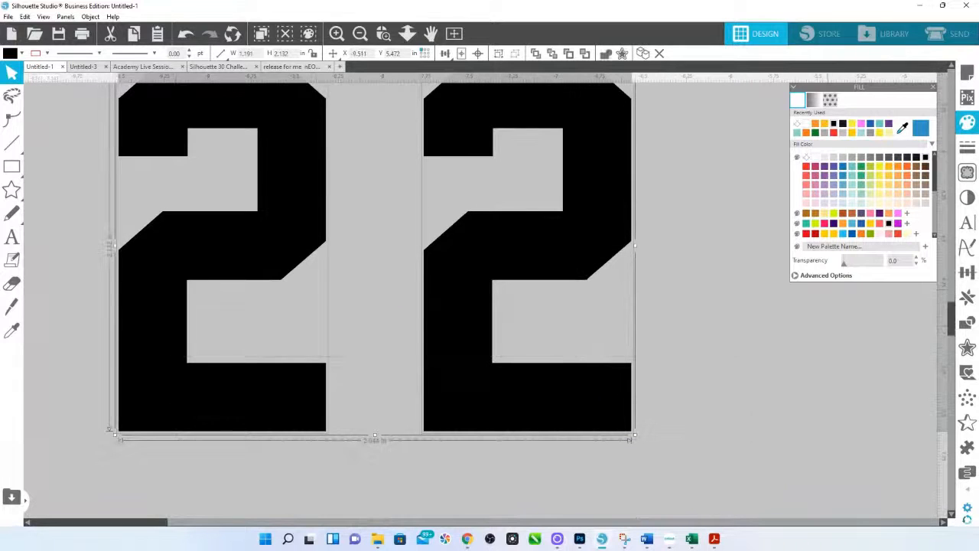
pyautogui.click(965, 345)
pyautogui.click(817, 114)
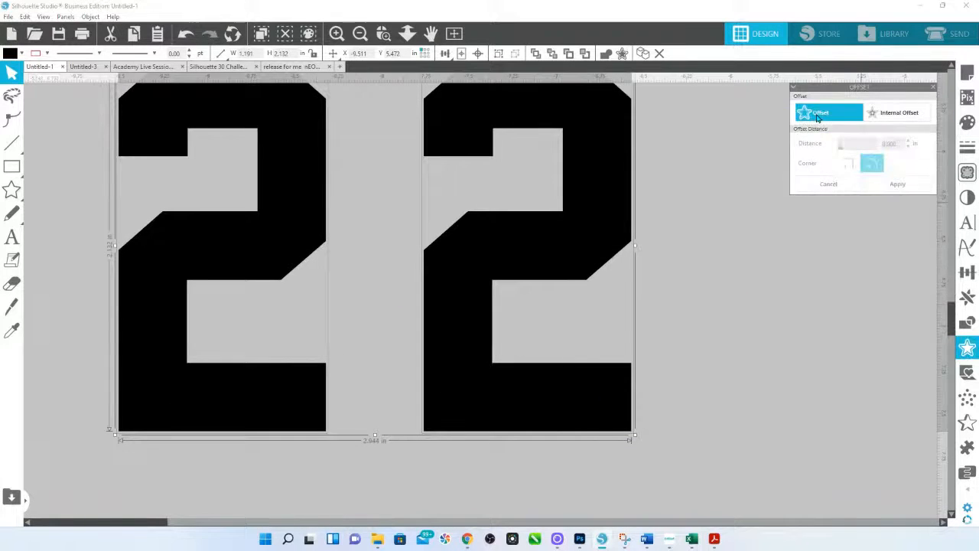
pyautogui.click(847, 163)
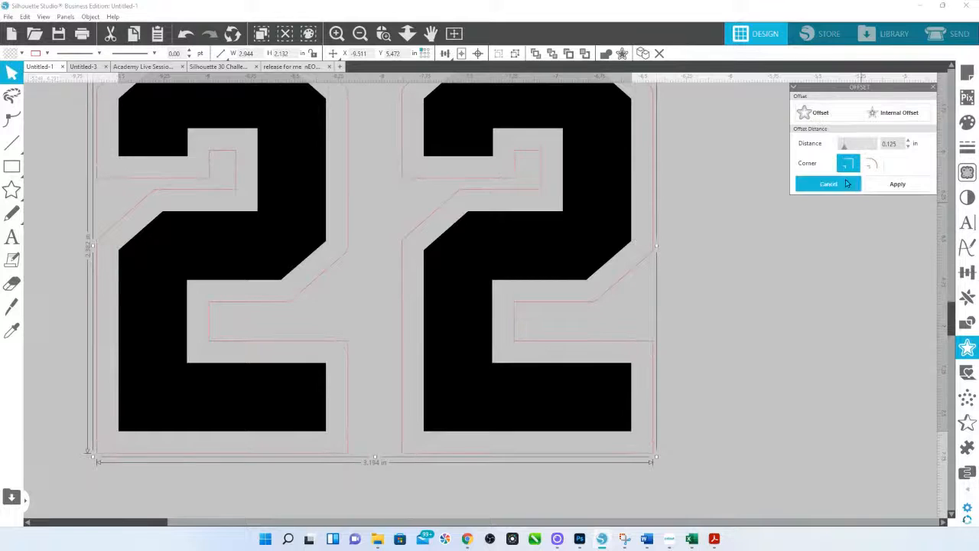
pyautogui.moveTo(842, 148); pyautogui.dragTo(842, 152)
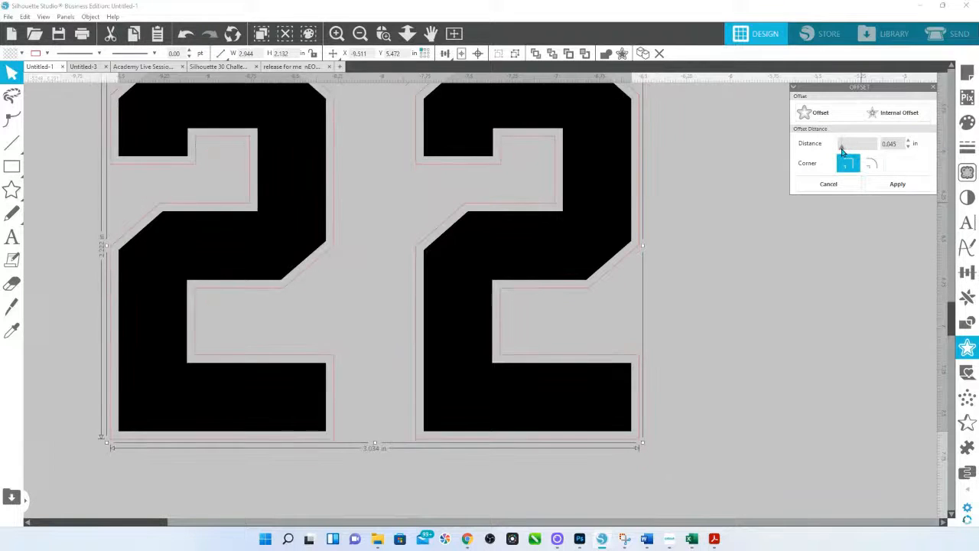
pyautogui.click(897, 184)
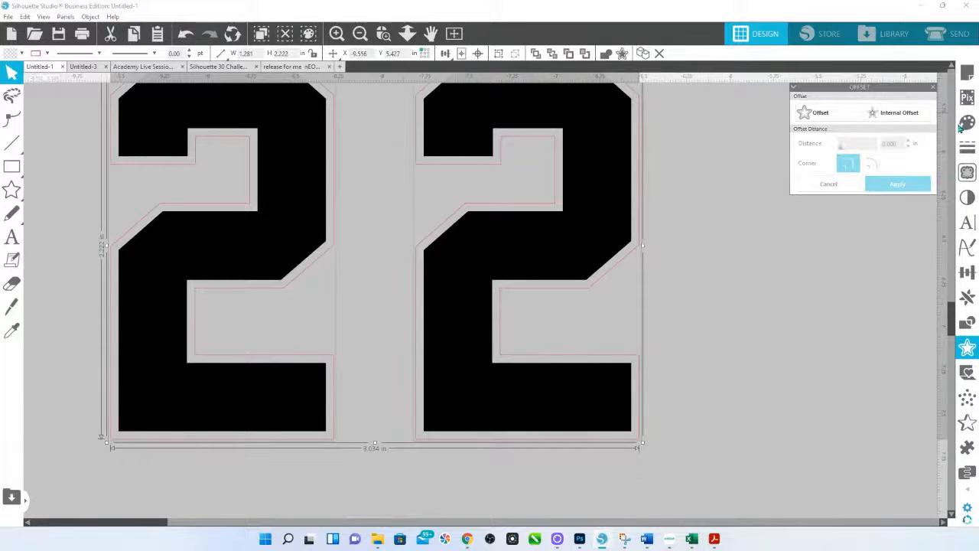
# Fill the new offset outlines with yellow-green and group the two of them
pyautogui.click(965, 124)
pyautogui.click(872, 176)
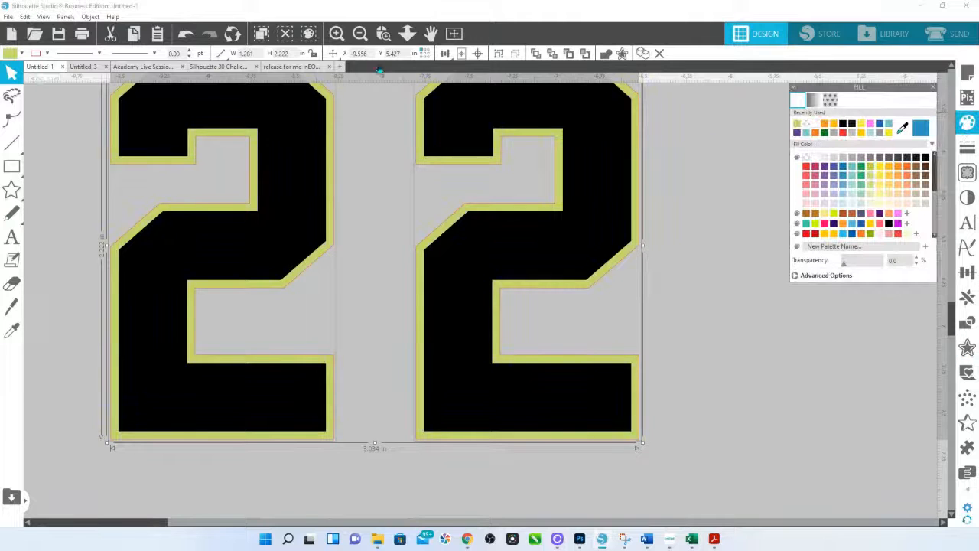
pyautogui.rightClick(528, 213)
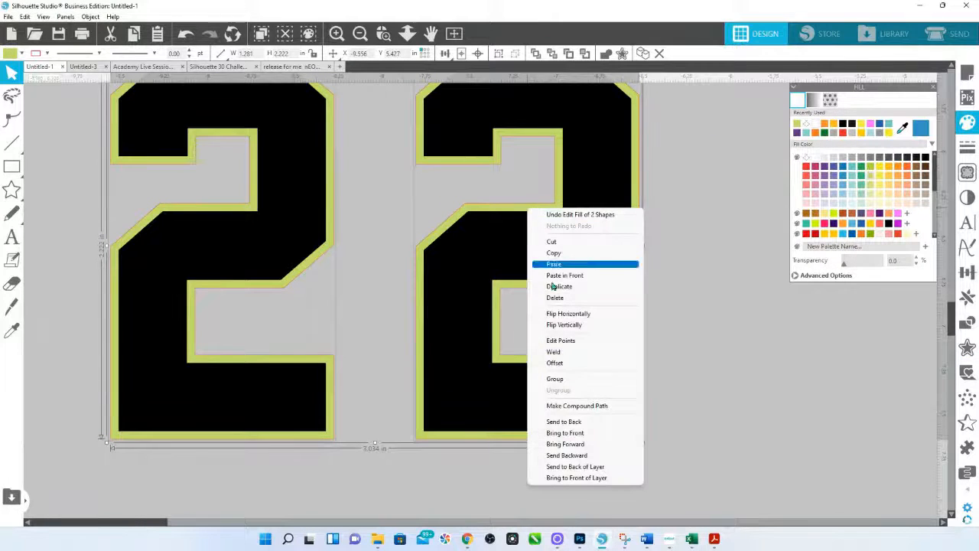
pyautogui.click(574, 383)
# Add a 0.070 in offset with square corners around the yellow-green outlines and fill it light orange
pyautogui.click(966, 348)
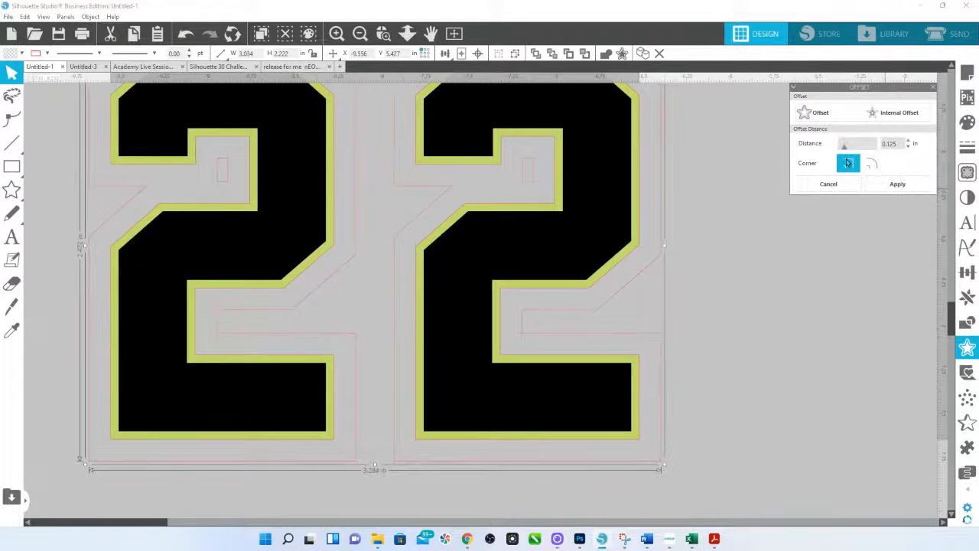
pyautogui.moveTo(844, 149); pyautogui.dragTo(843, 149)
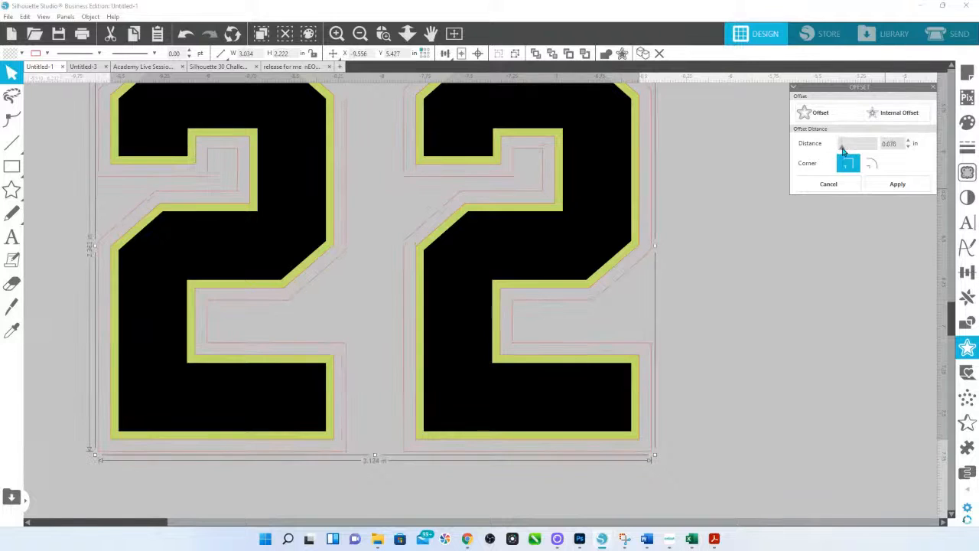
pyautogui.click(906, 184)
pyautogui.click(891, 215)
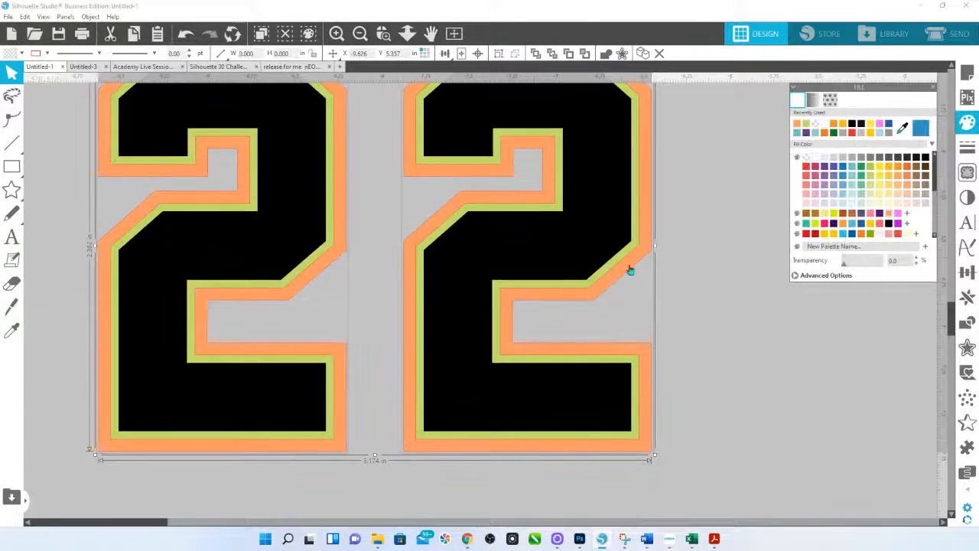
# Send the light orange outlines behind the other layers and group them
pyautogui.rightClick(629, 269)
pyautogui.click(662, 464)
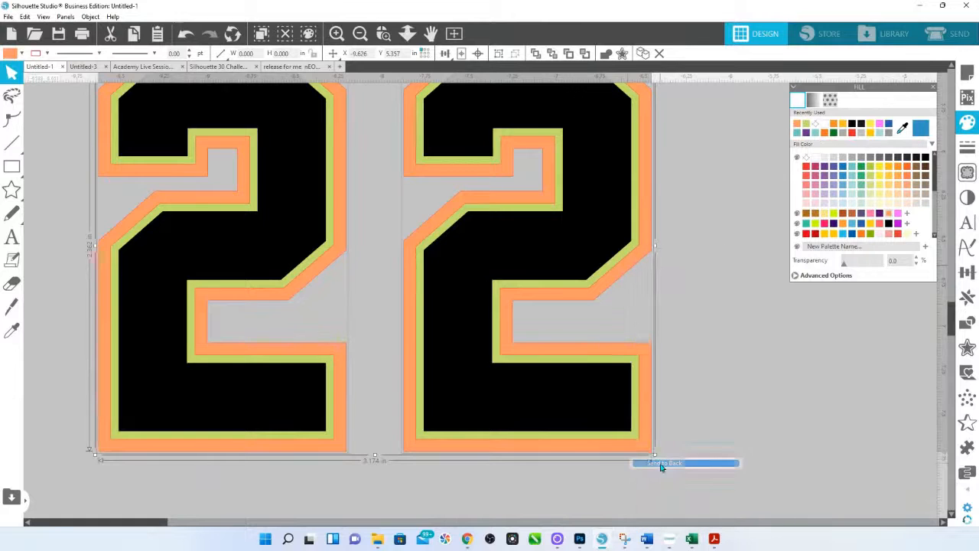
pyautogui.rightClick(649, 444)
pyautogui.click(677, 337)
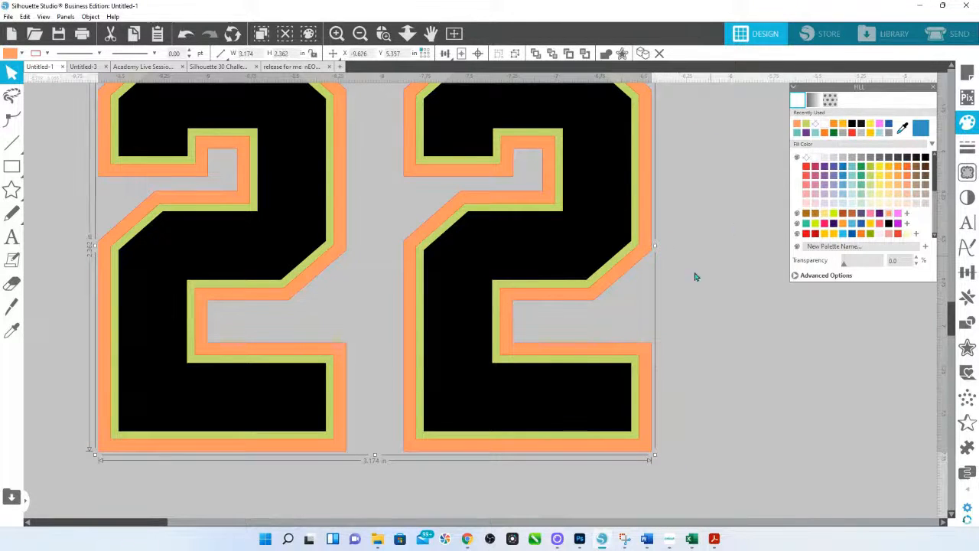
# Create a 0.045 in internal offset inside both black digits of the layered 22
pyautogui.click(657, 184)
pyautogui.click(588, 206)
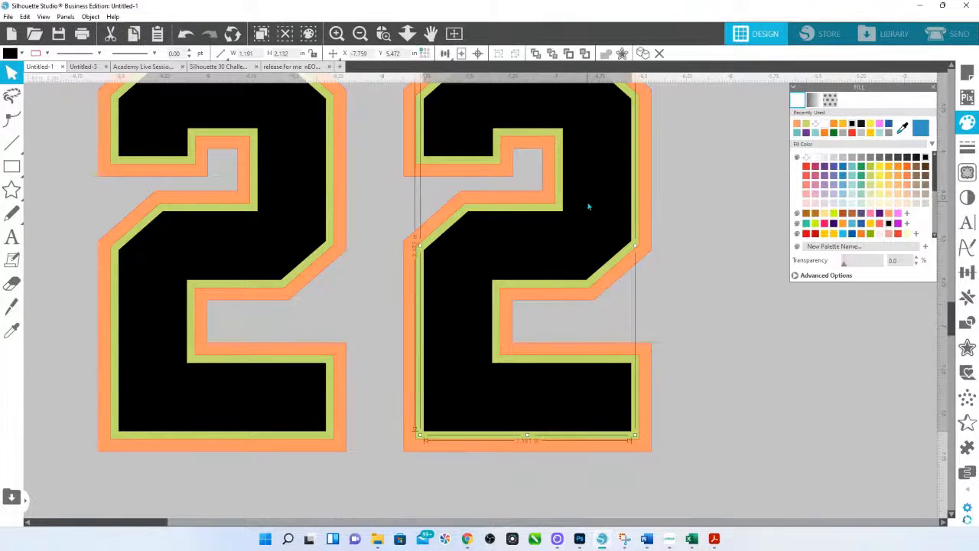
pyautogui.keyDown('shift'); pyautogui.click(297, 234); pyautogui.keyUp('shift')
pyautogui.click(755, 266)
pyautogui.click(527, 251)
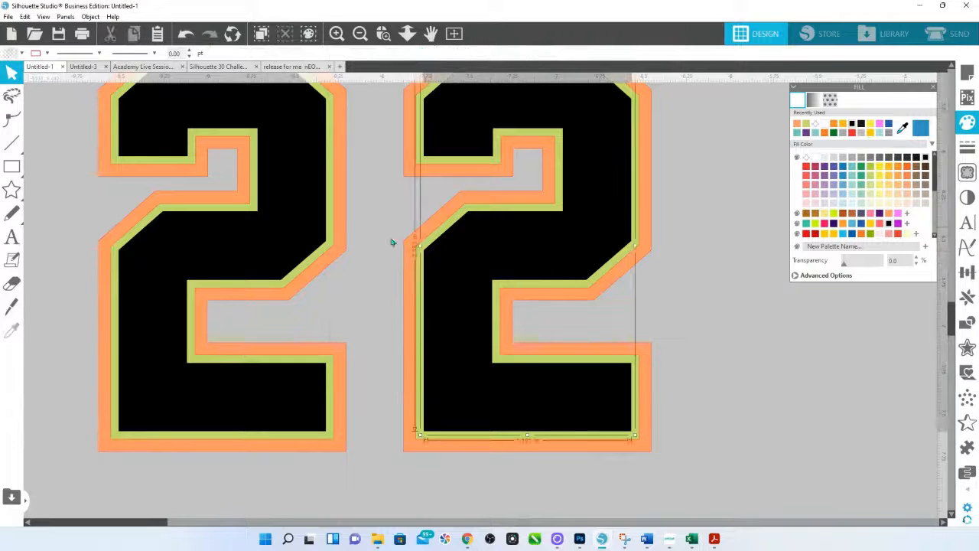
pyautogui.keyDown('shift'); pyautogui.click(319, 232); pyautogui.keyUp('shift')
pyautogui.click(967, 347)
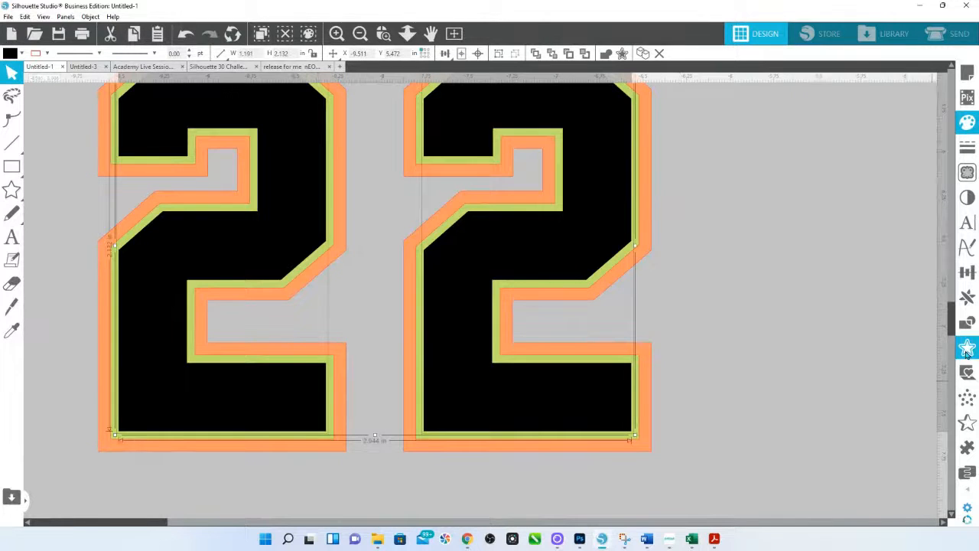
pyautogui.click(887, 114)
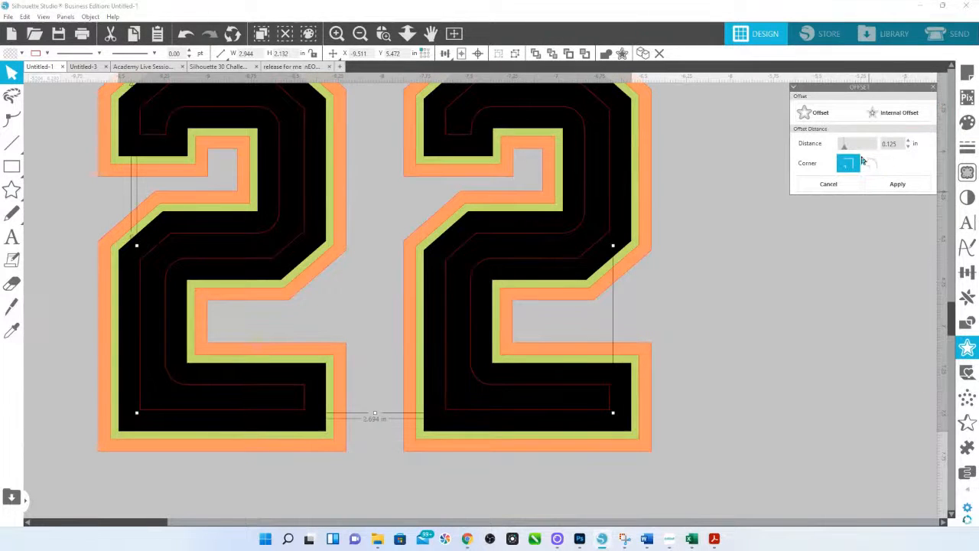
pyautogui.moveTo(847, 154); pyautogui.dragTo(842, 151)
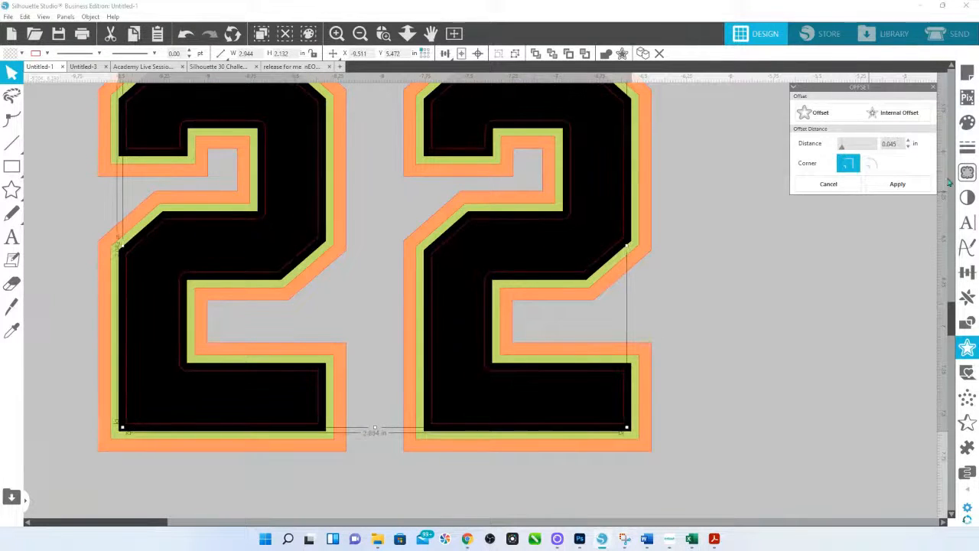
pyautogui.click(897, 183)
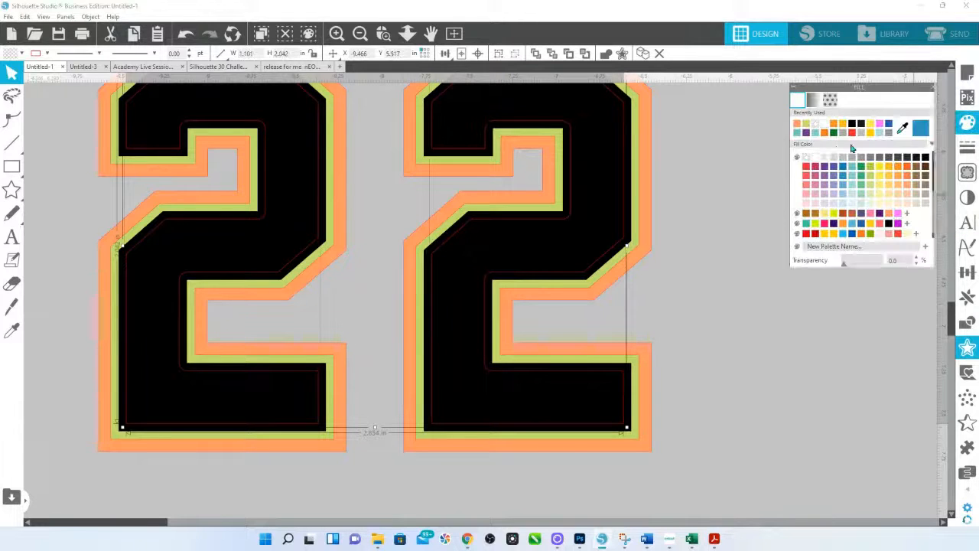
# Fill the internal offset digits with white and group them together
pyautogui.click(815, 157)
pyautogui.rightClick(610, 227)
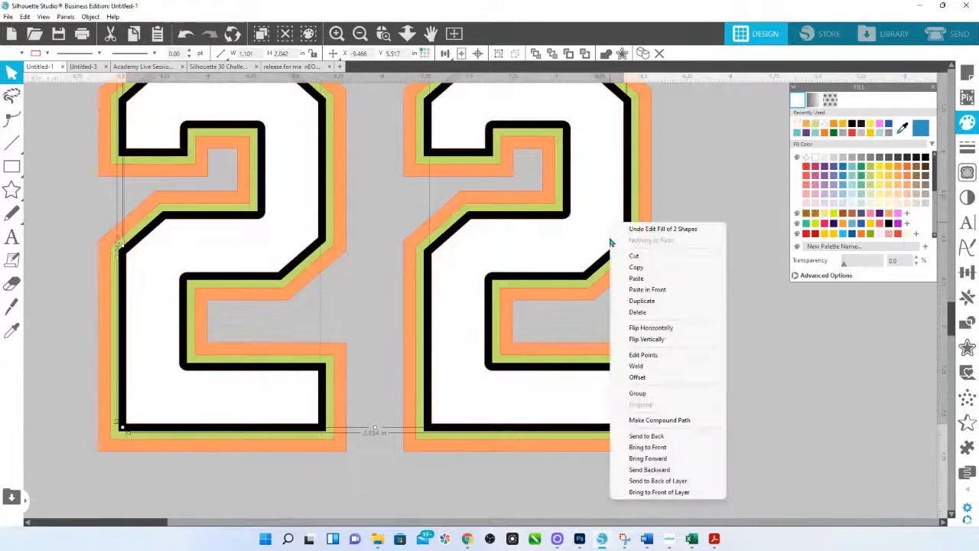
pyautogui.click(642, 395)
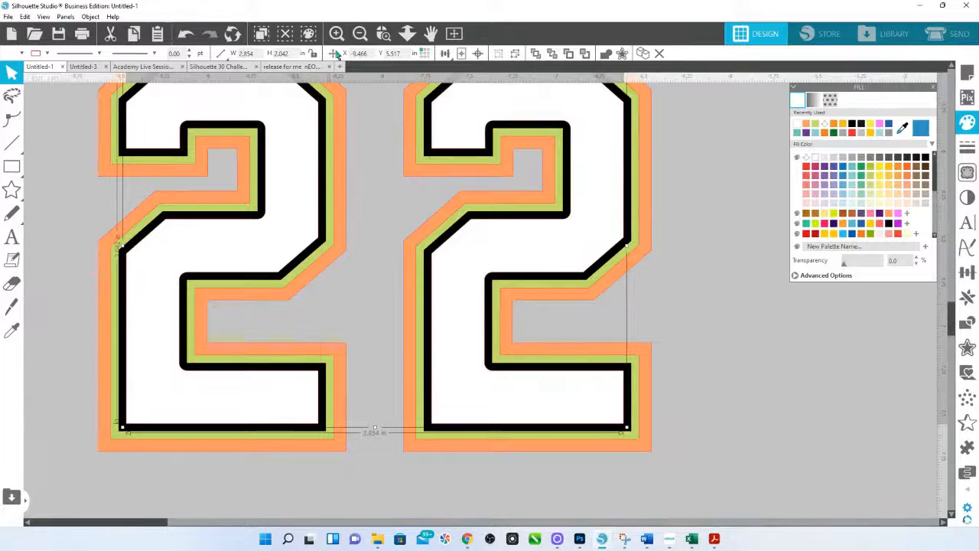
# Move the white 22 down and to the right, away from the black digits
pyautogui.click(406, 33)
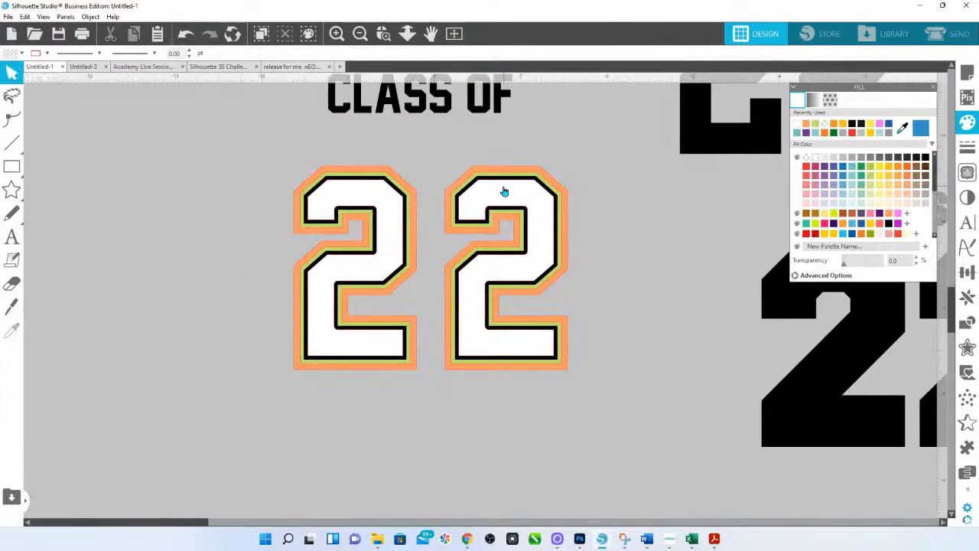
pyautogui.moveTo(498, 186); pyautogui.dragTo(611, 417)
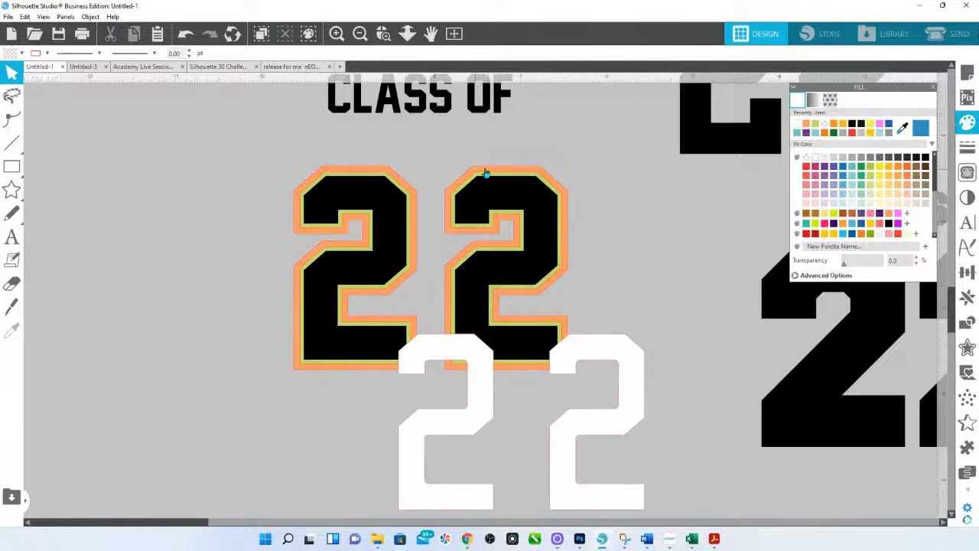
# Recolor the layered 22's orange outer outline black and its yellow-green outline white
pyautogui.click(513, 197)
pyautogui.click(500, 144)
pyautogui.click(516, 229)
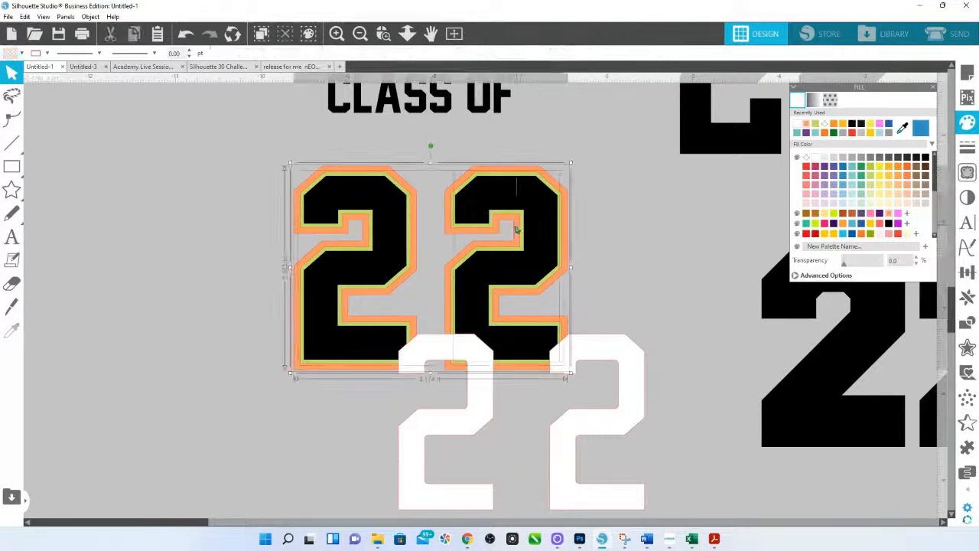
pyautogui.press('i')
pyautogui.click(594, 215)
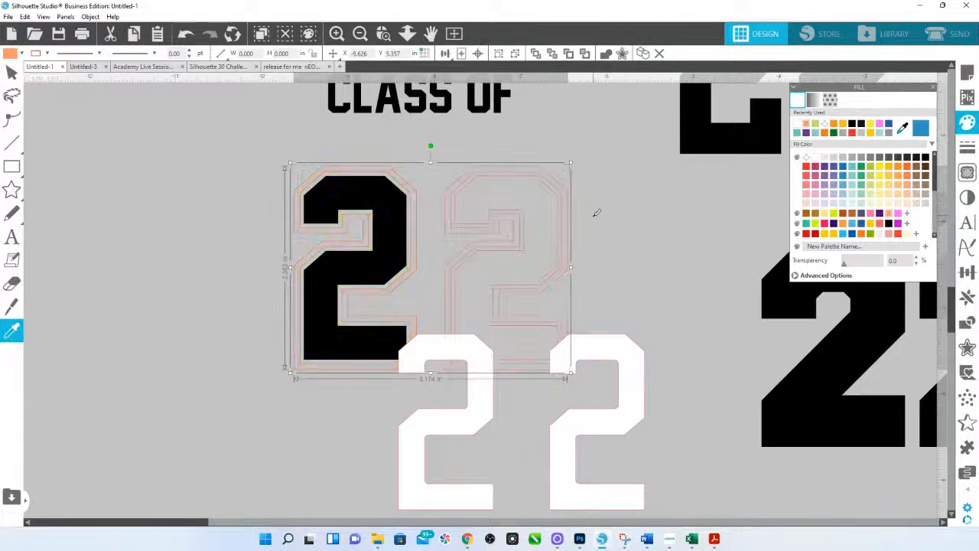
pyautogui.press('v')
pyautogui.click(925, 156)
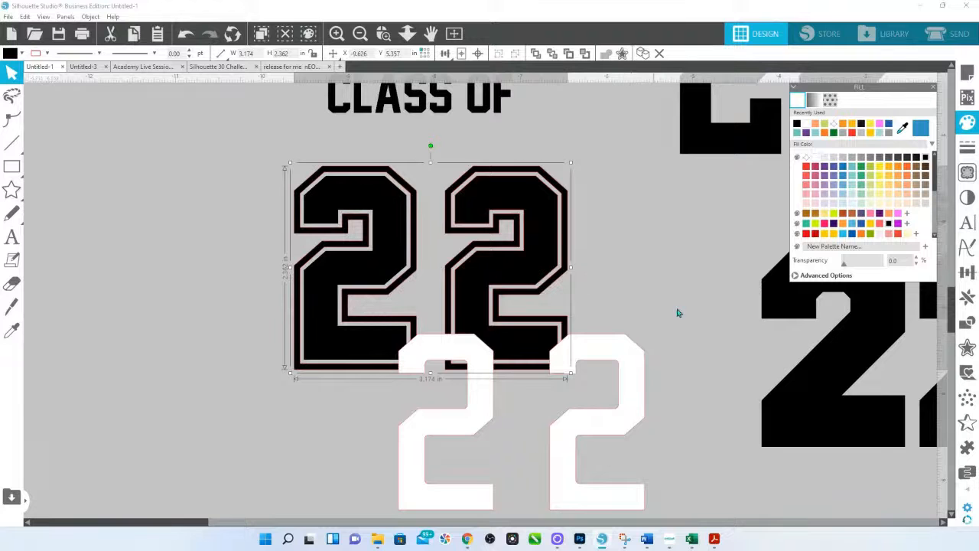
# Examine the black-and-white 22 and the colored CLASS OF 22 example on the page, with the text style settings open
pyautogui.moveTo(719, 313); pyautogui.dragTo(441, 362)
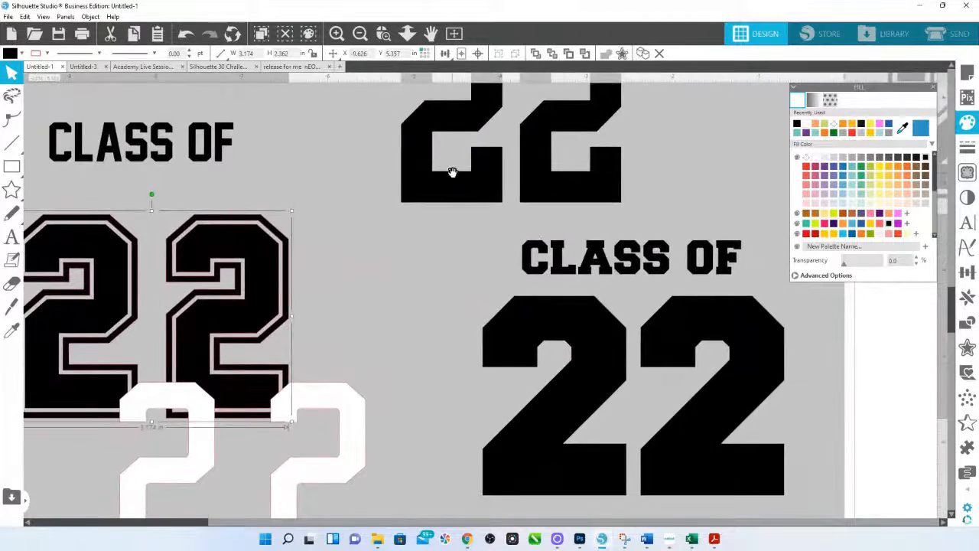
pyautogui.moveTo(452, 172); pyautogui.dragTo(296, 407)
pyautogui.moveTo(680, 255); pyautogui.dragTo(319, 249)
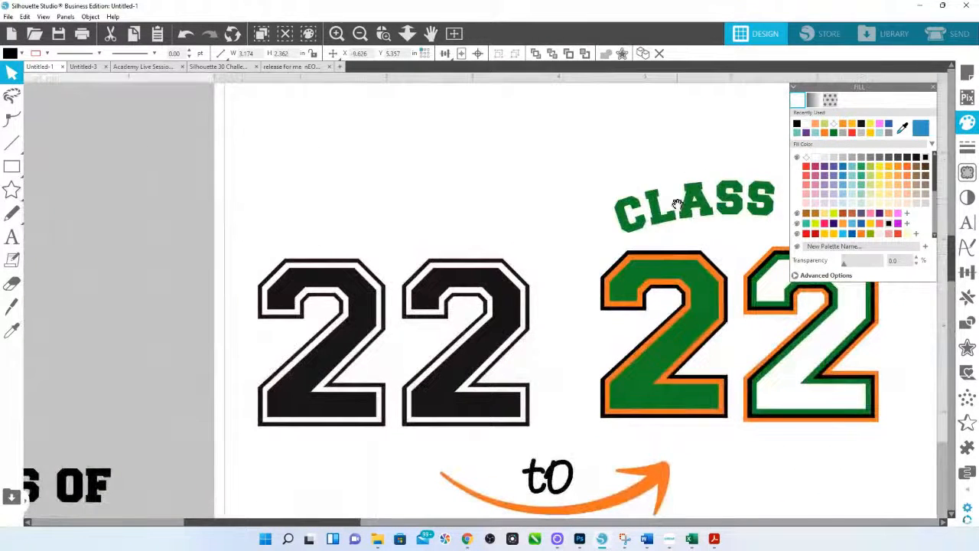
pyautogui.click(968, 222)
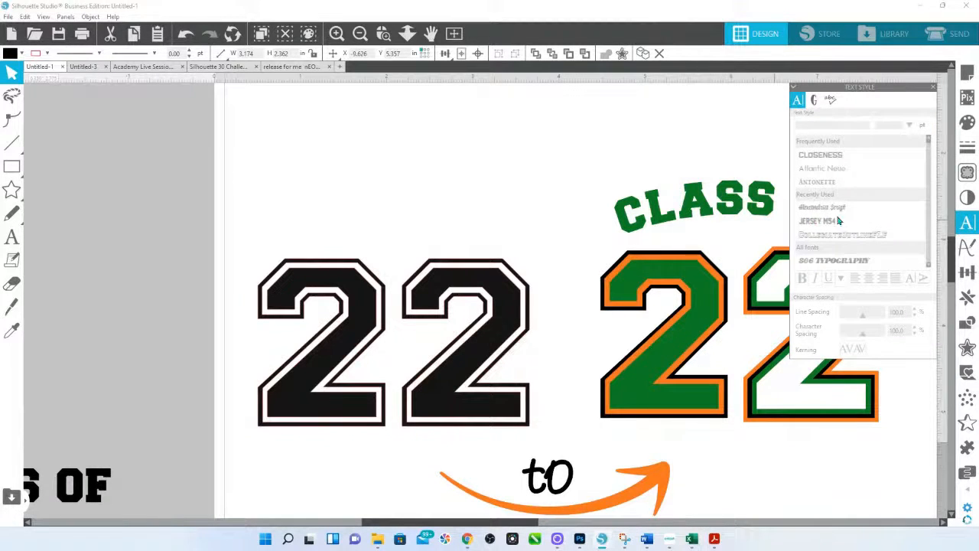
pyautogui.click(407, 33)
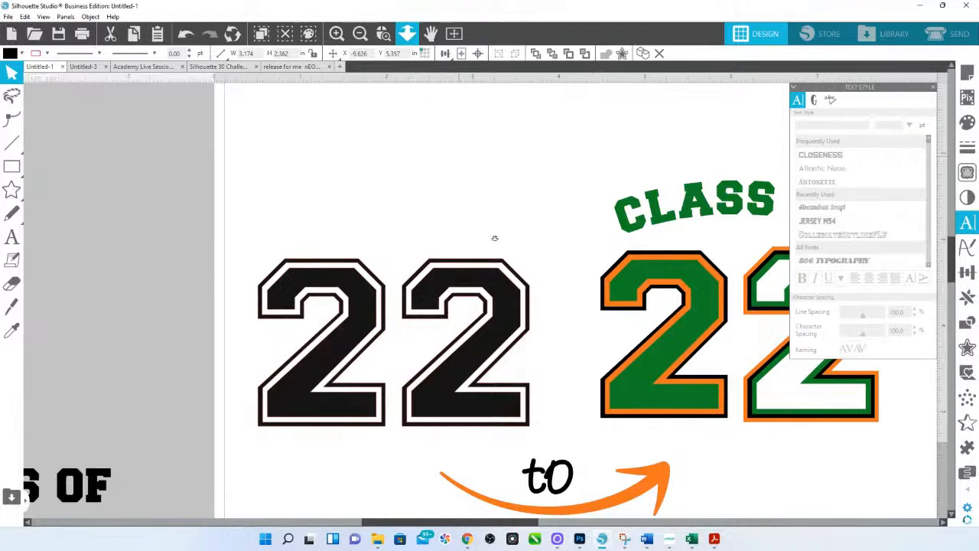
pyautogui.moveTo(497, 211); pyautogui.dragTo(527, 148)
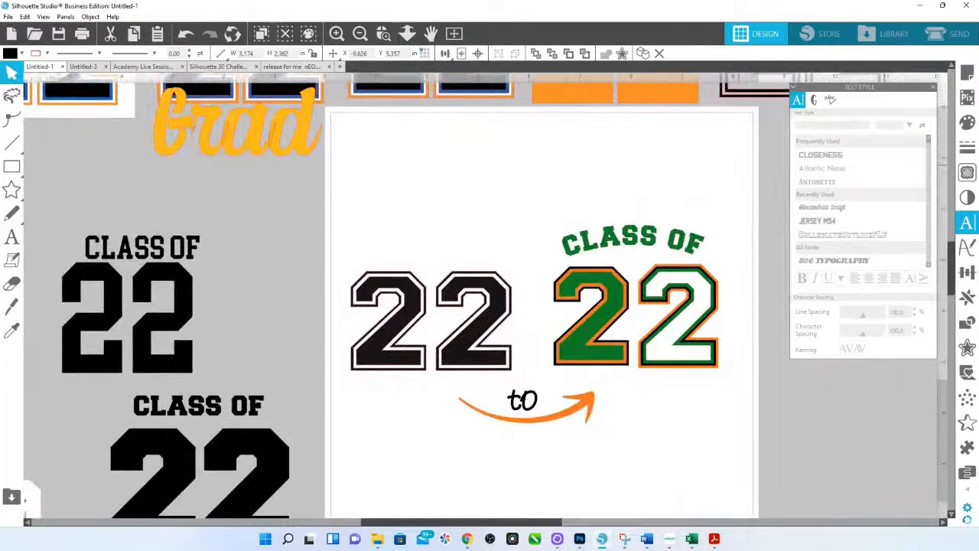